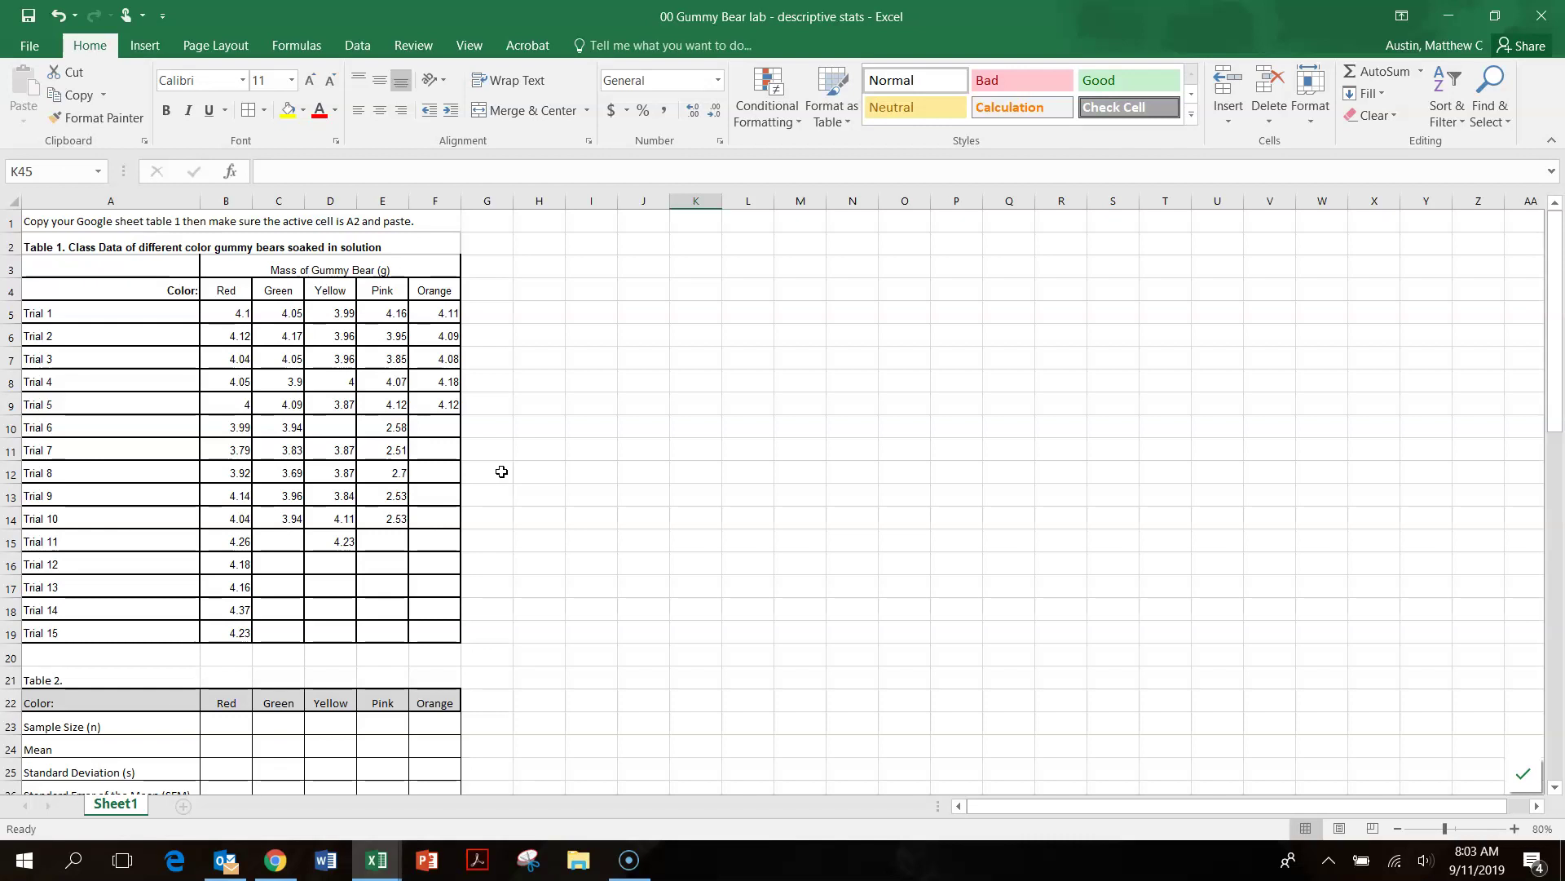
- Calculate the Red sample size in B23 of Table 2 with a COUNT formula over B5:B19
scroll(502, 471, down, 2)
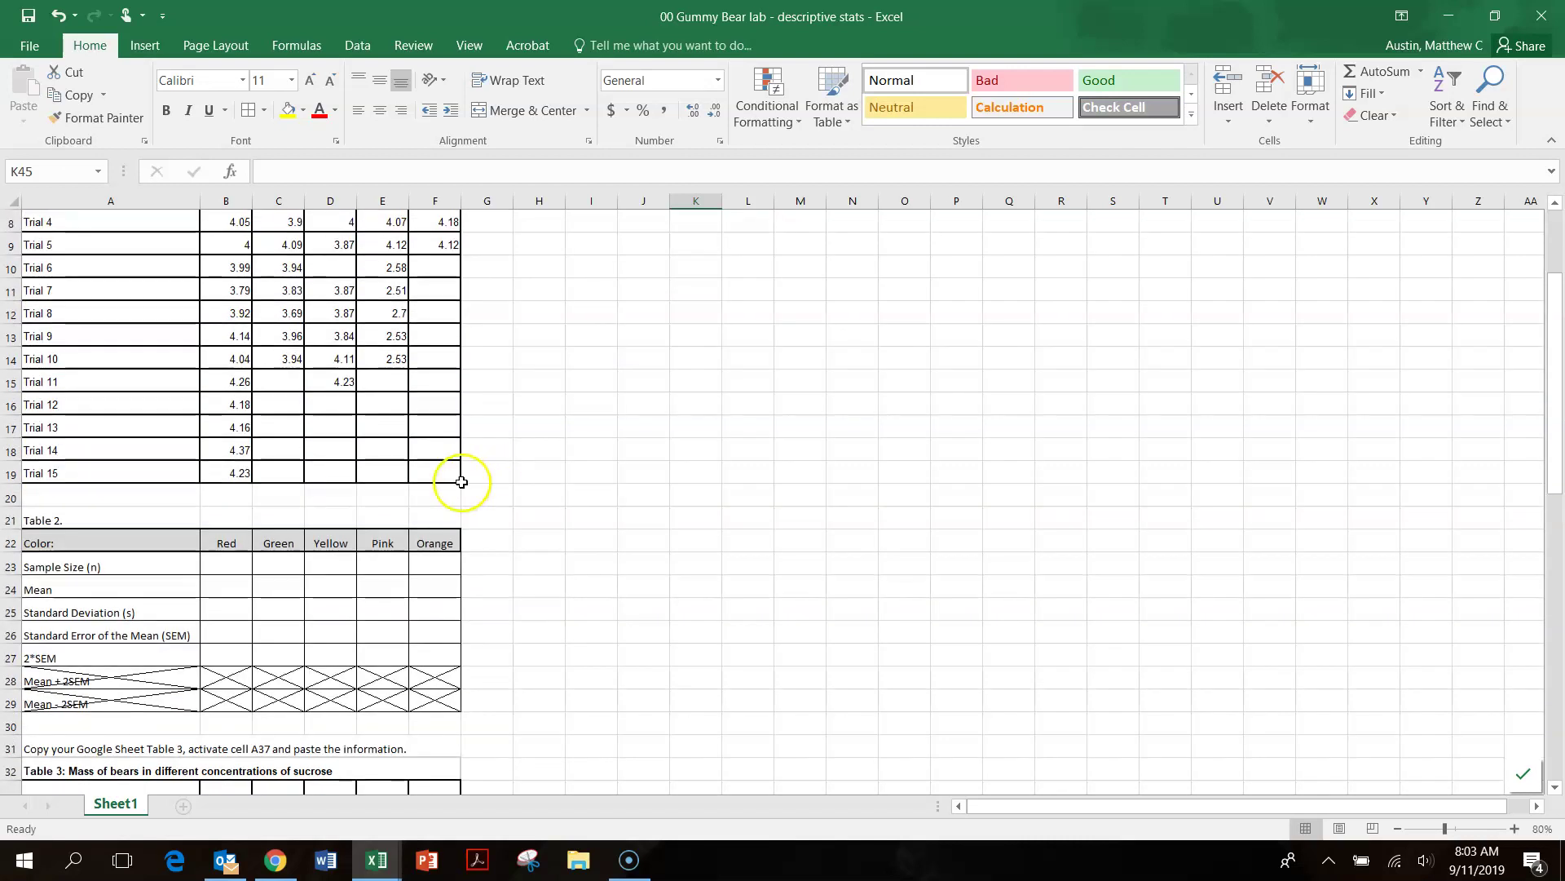
click(234, 567)
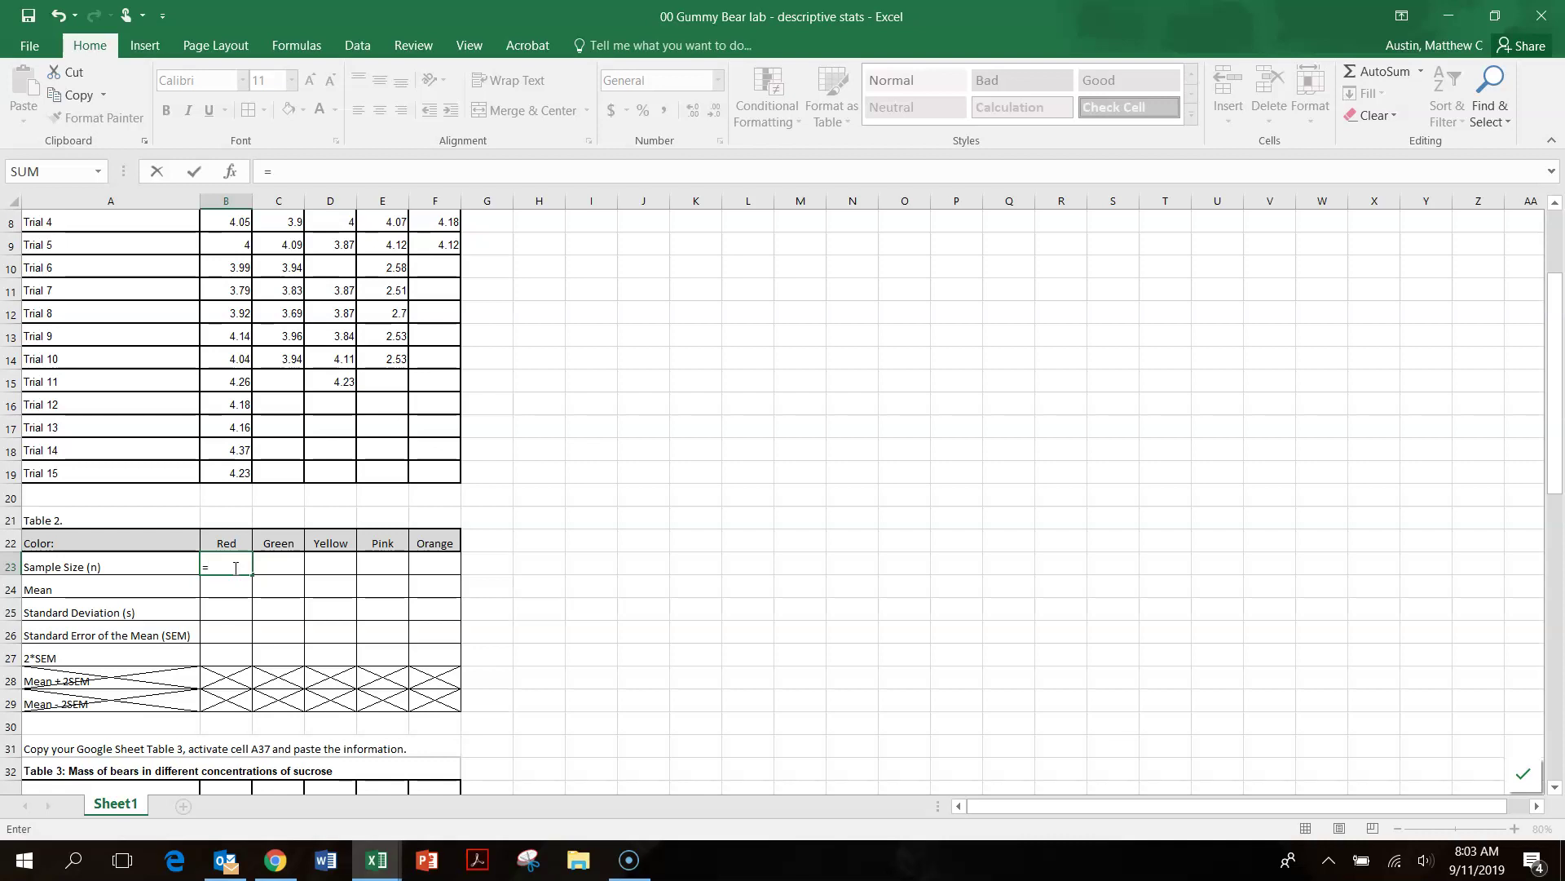
text(count)
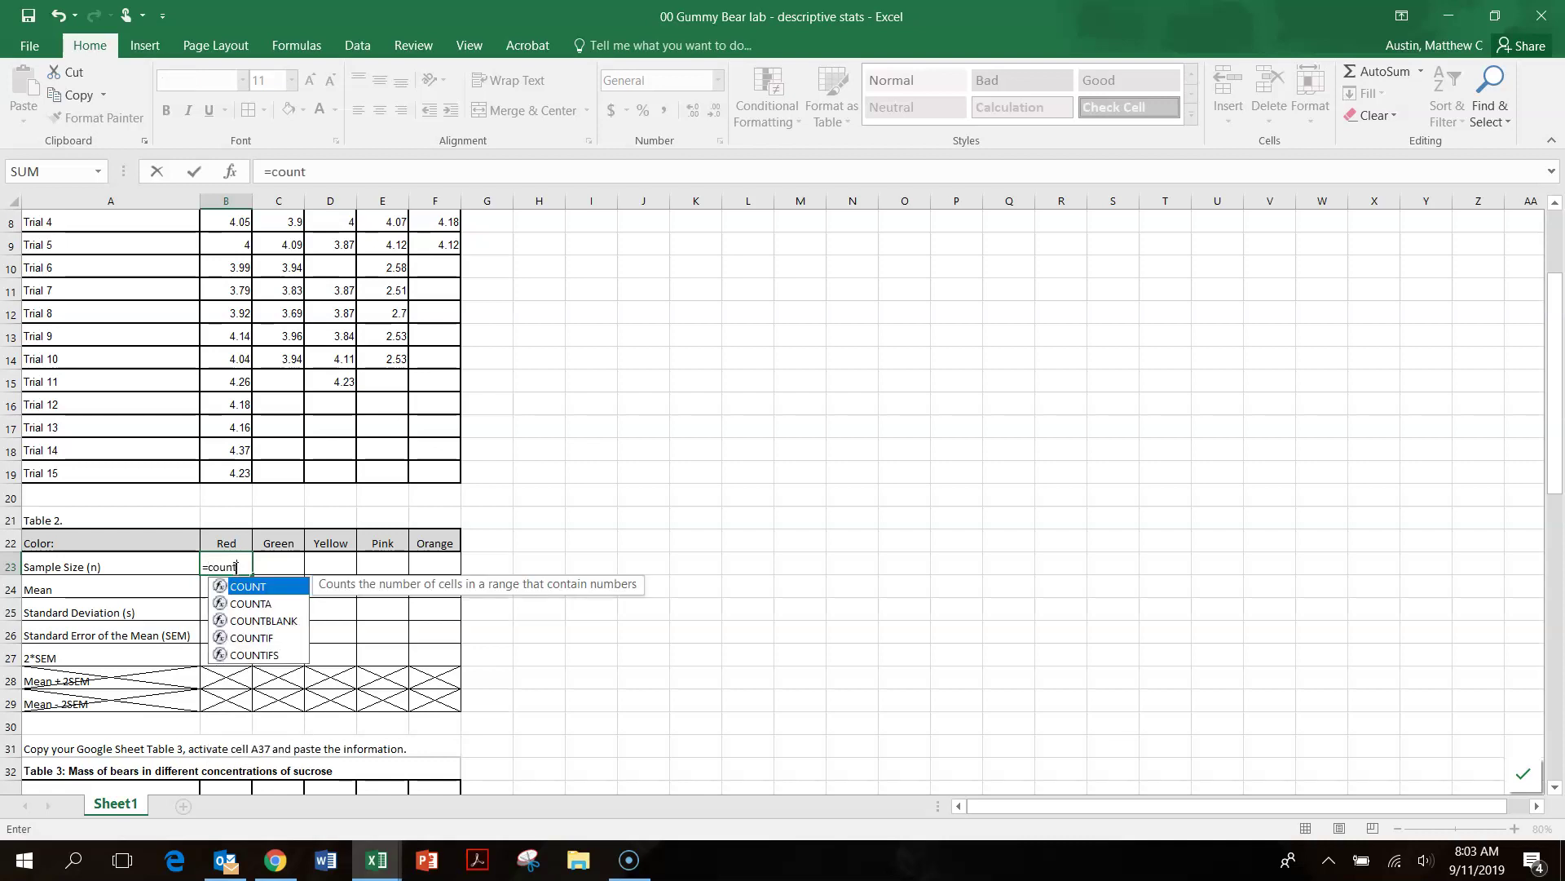
text(()
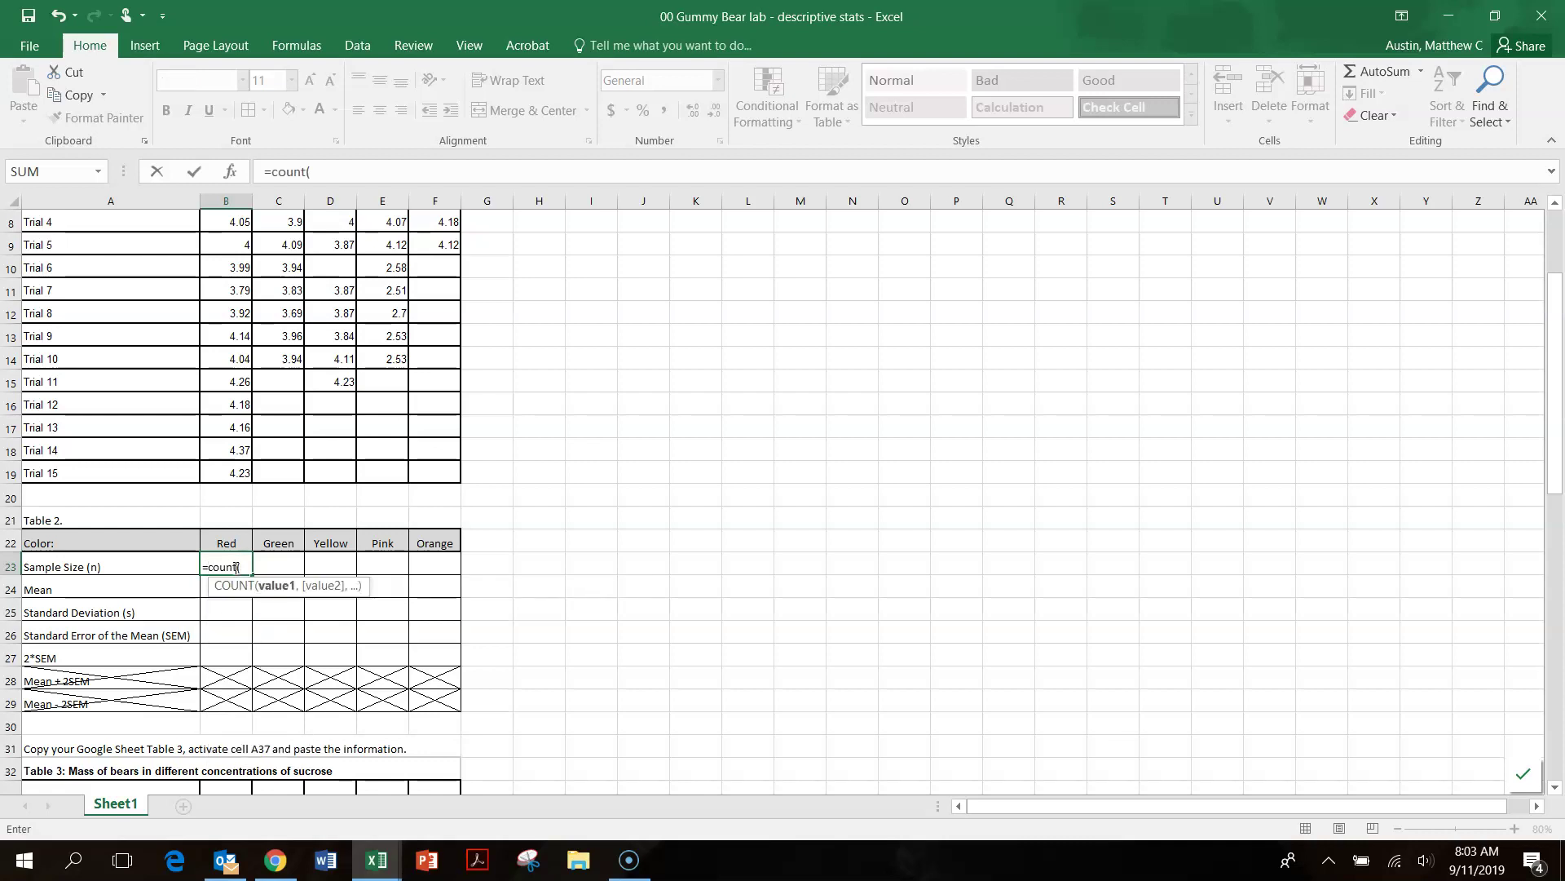
scroll(261, 324, up, 2)
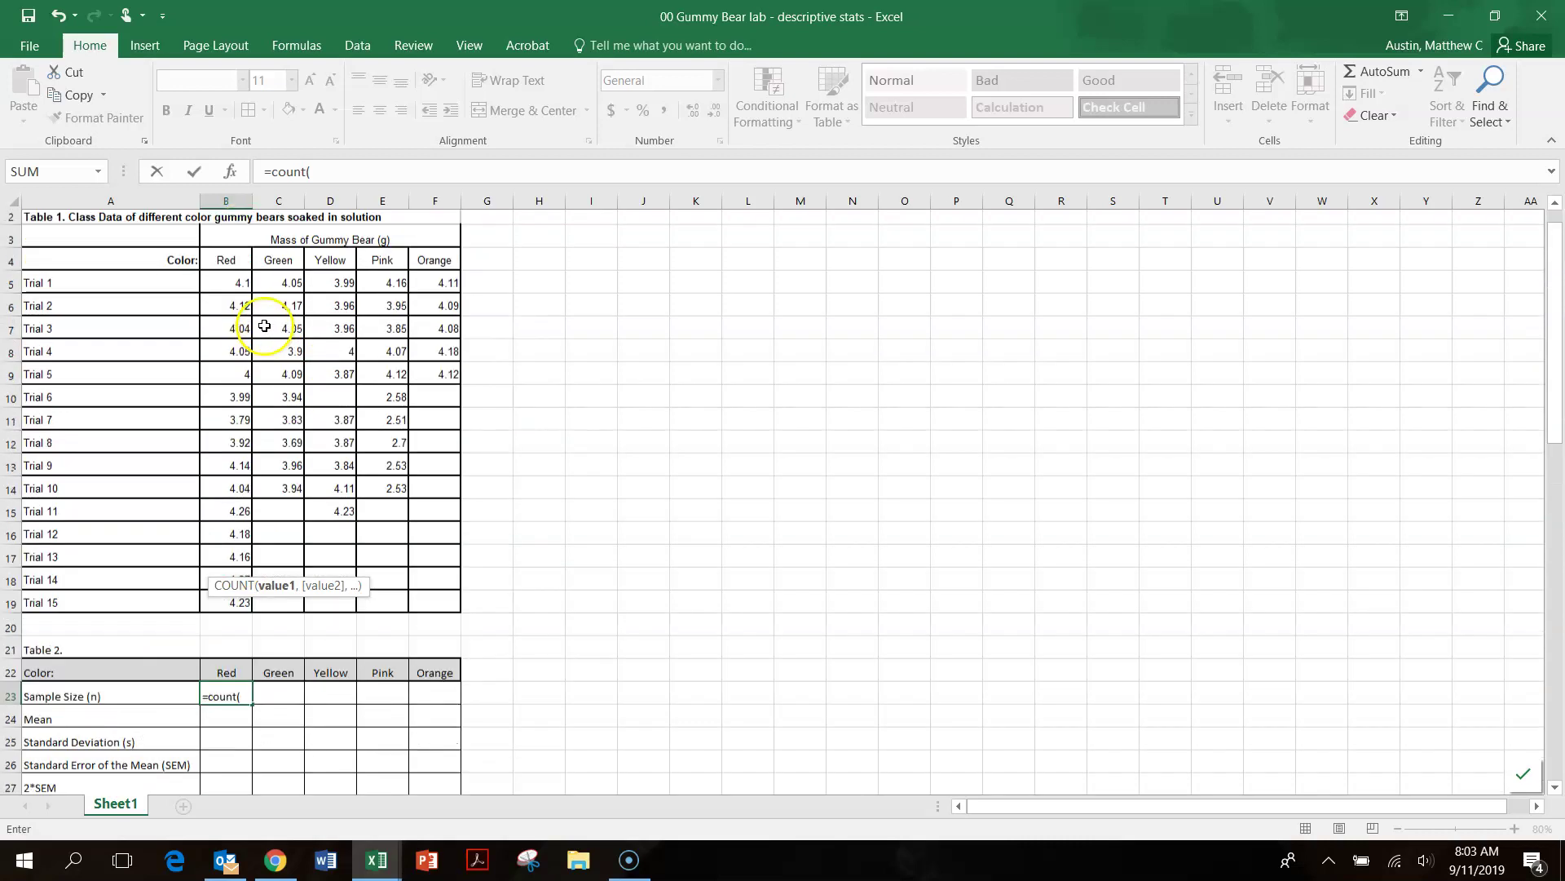
scroll(265, 326, up, 1)
drag(236, 311, 229, 625)
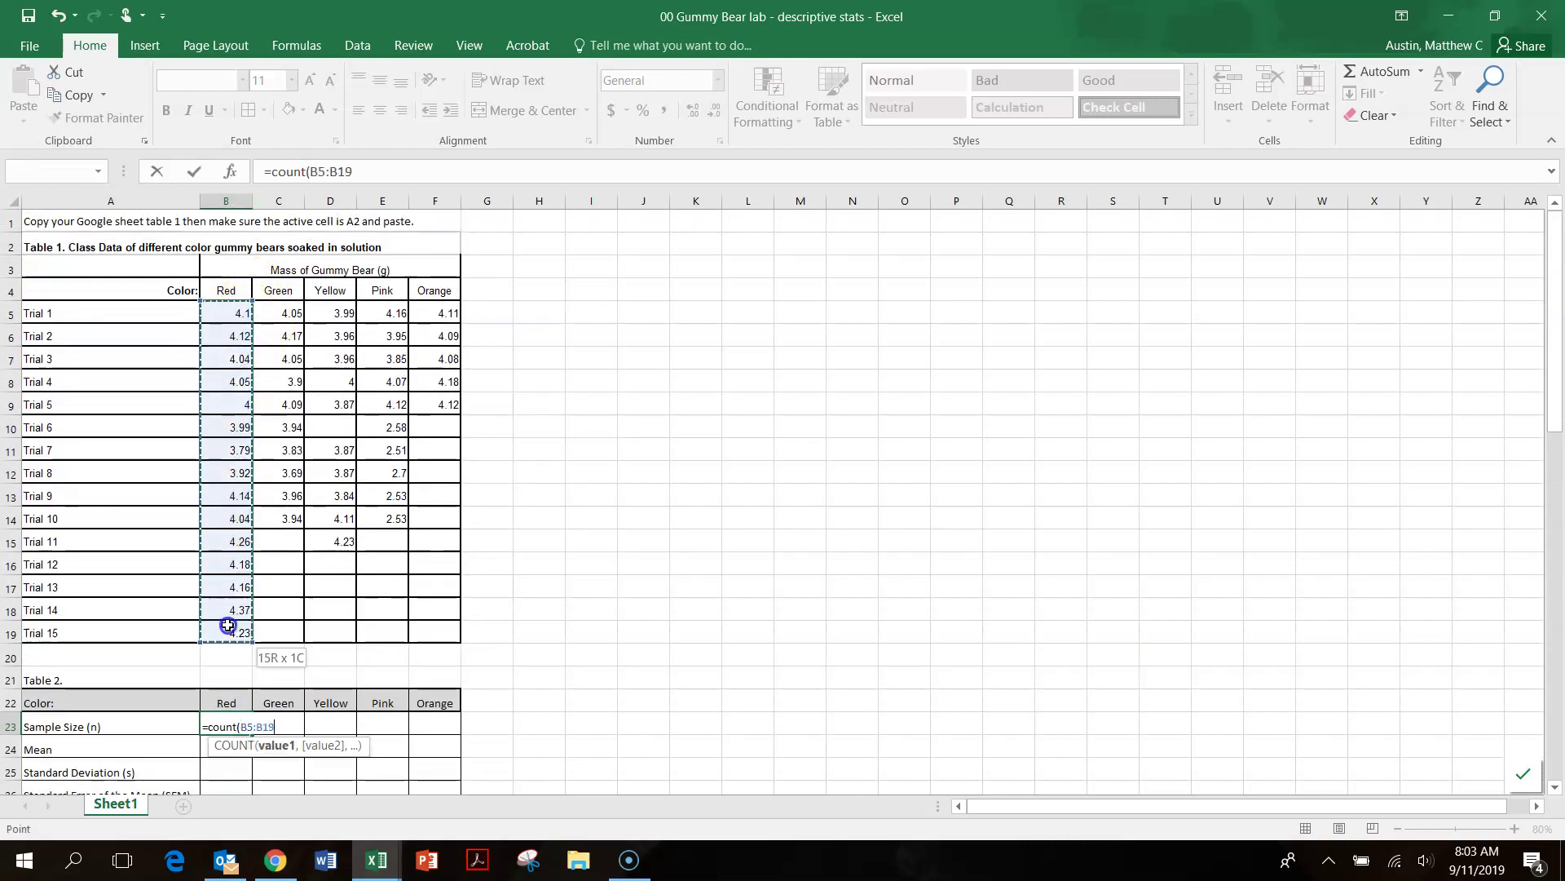
key(Return)
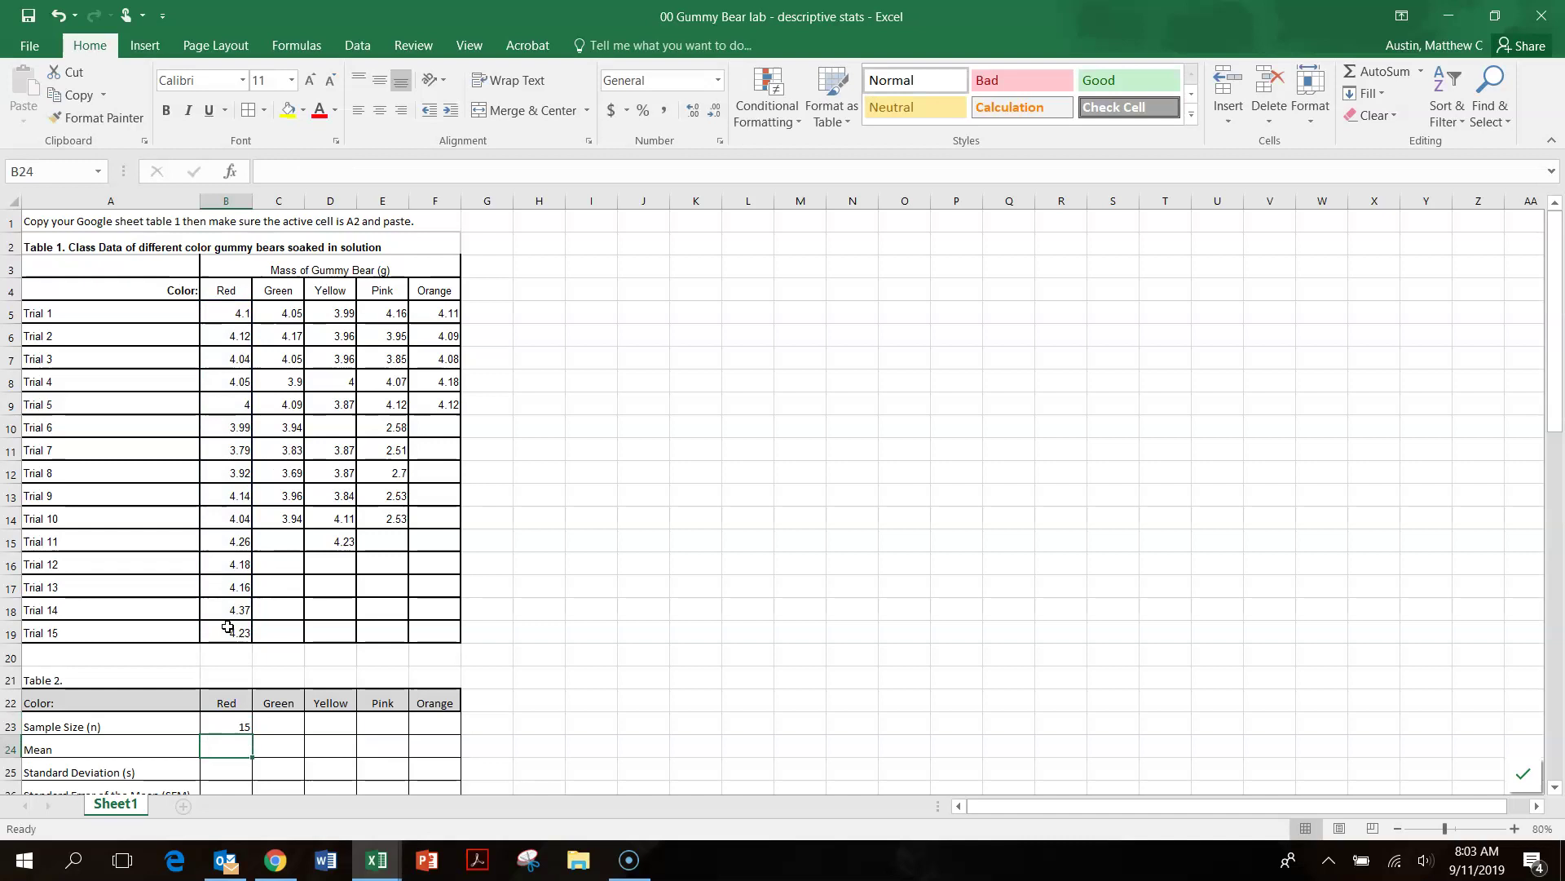
- Calculate the Red mean in B24 with an AVERAGE formula over B5:B19
scroll(262, 751, down, 2)
click(234, 586)
text(=)
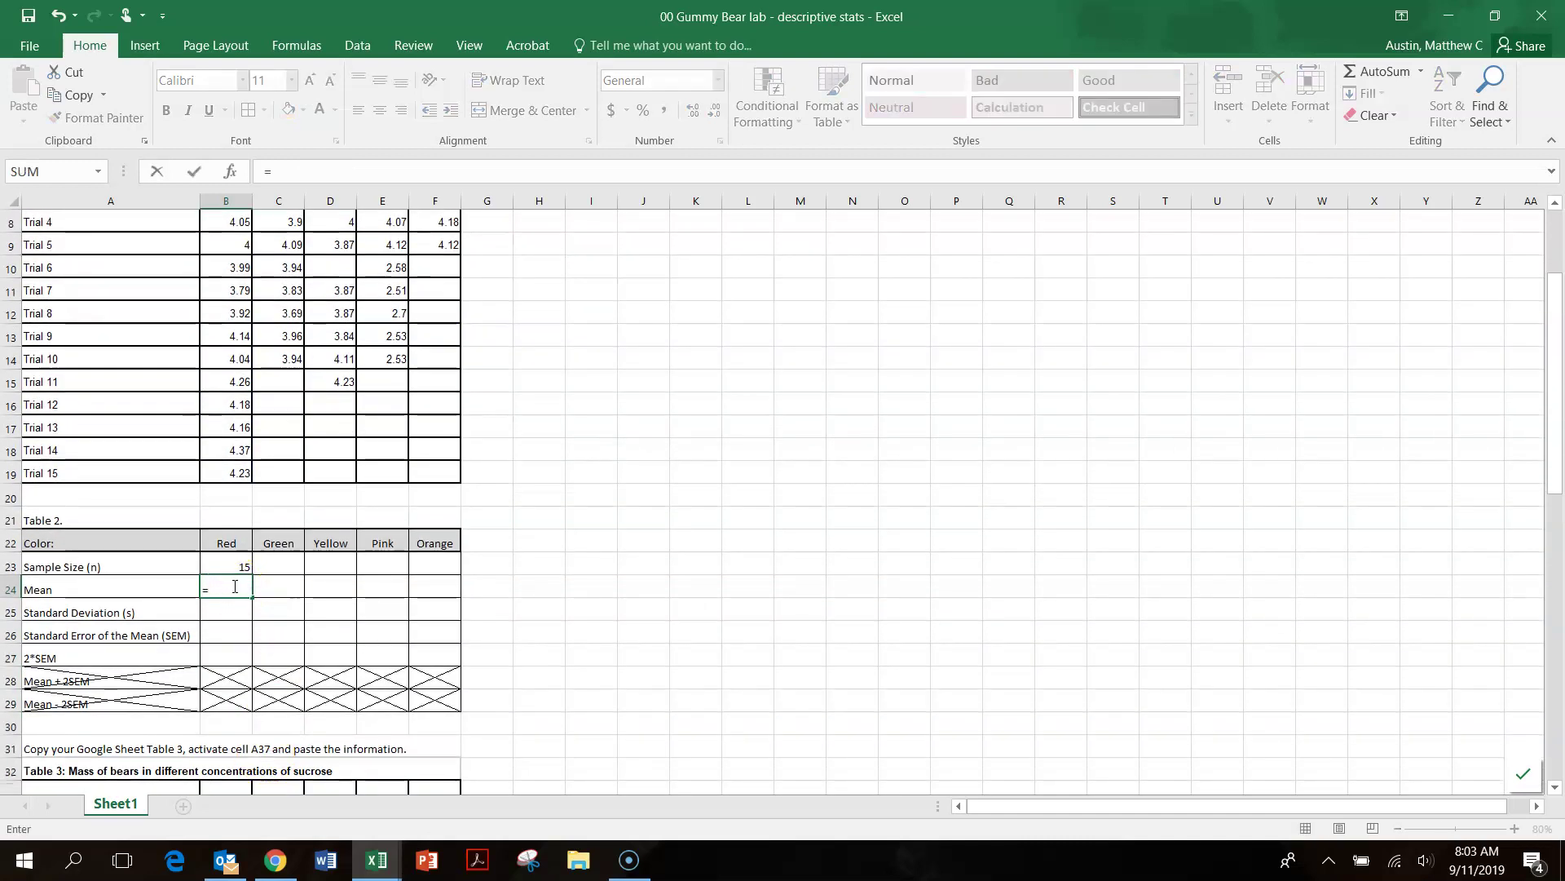
text(average)
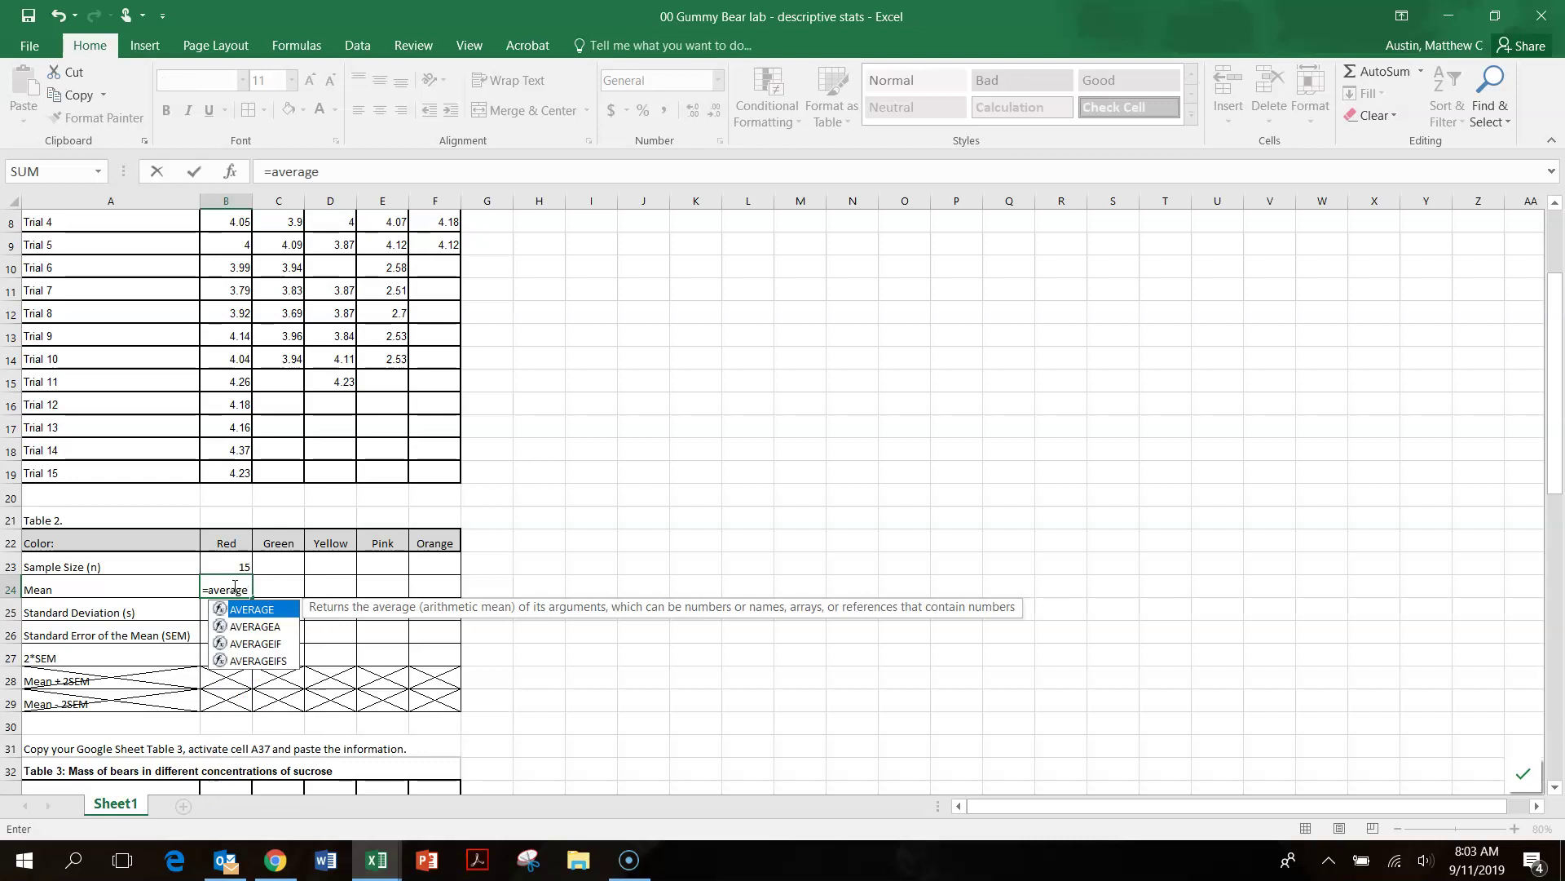
text(()
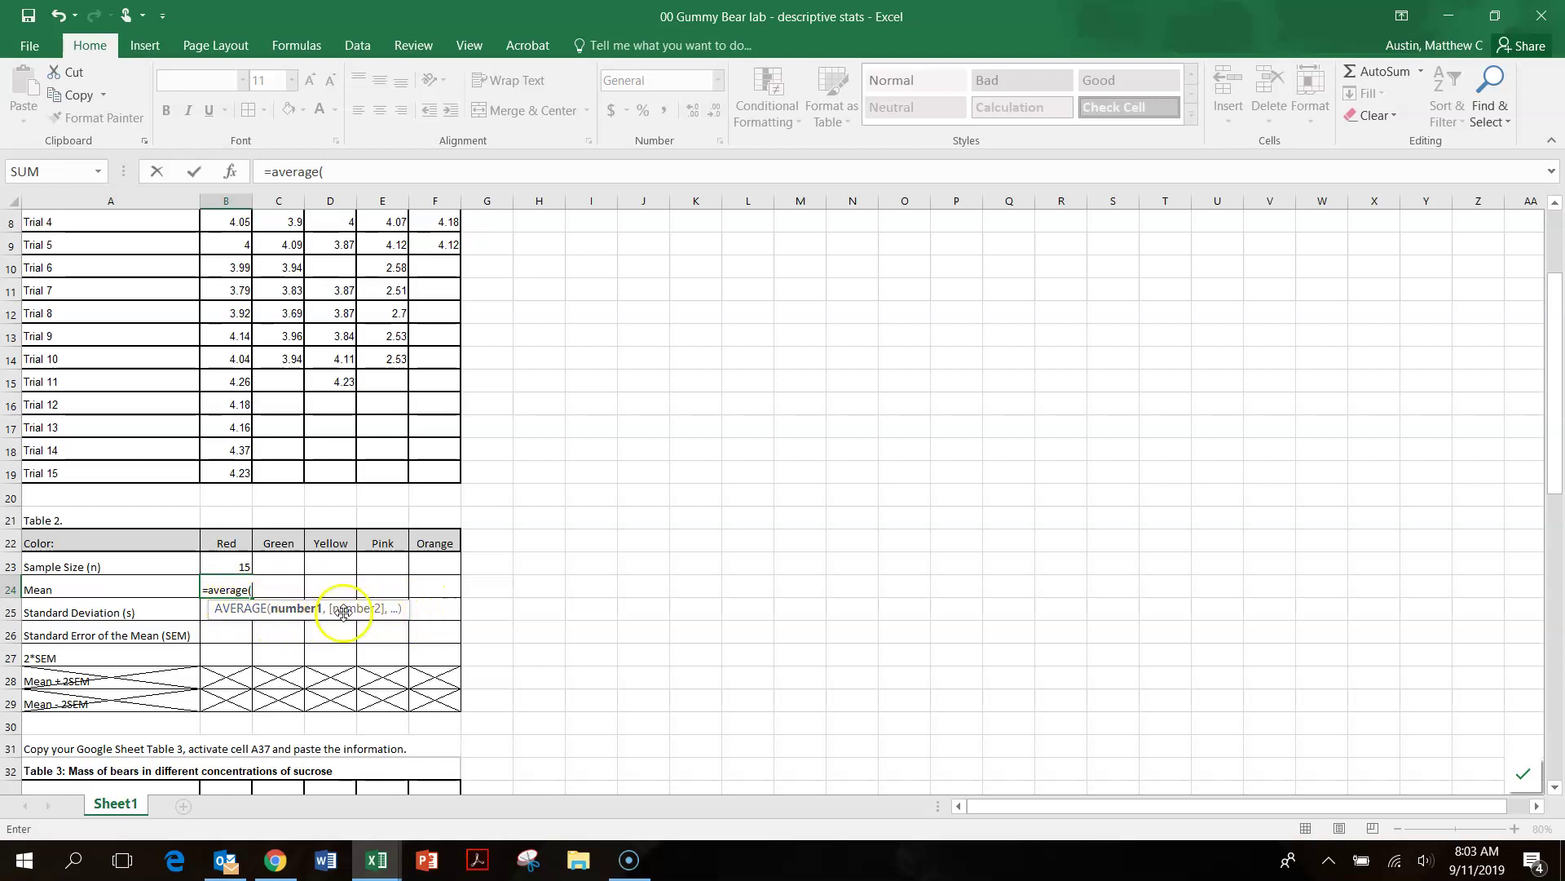
scroll(242, 441, up, 3)
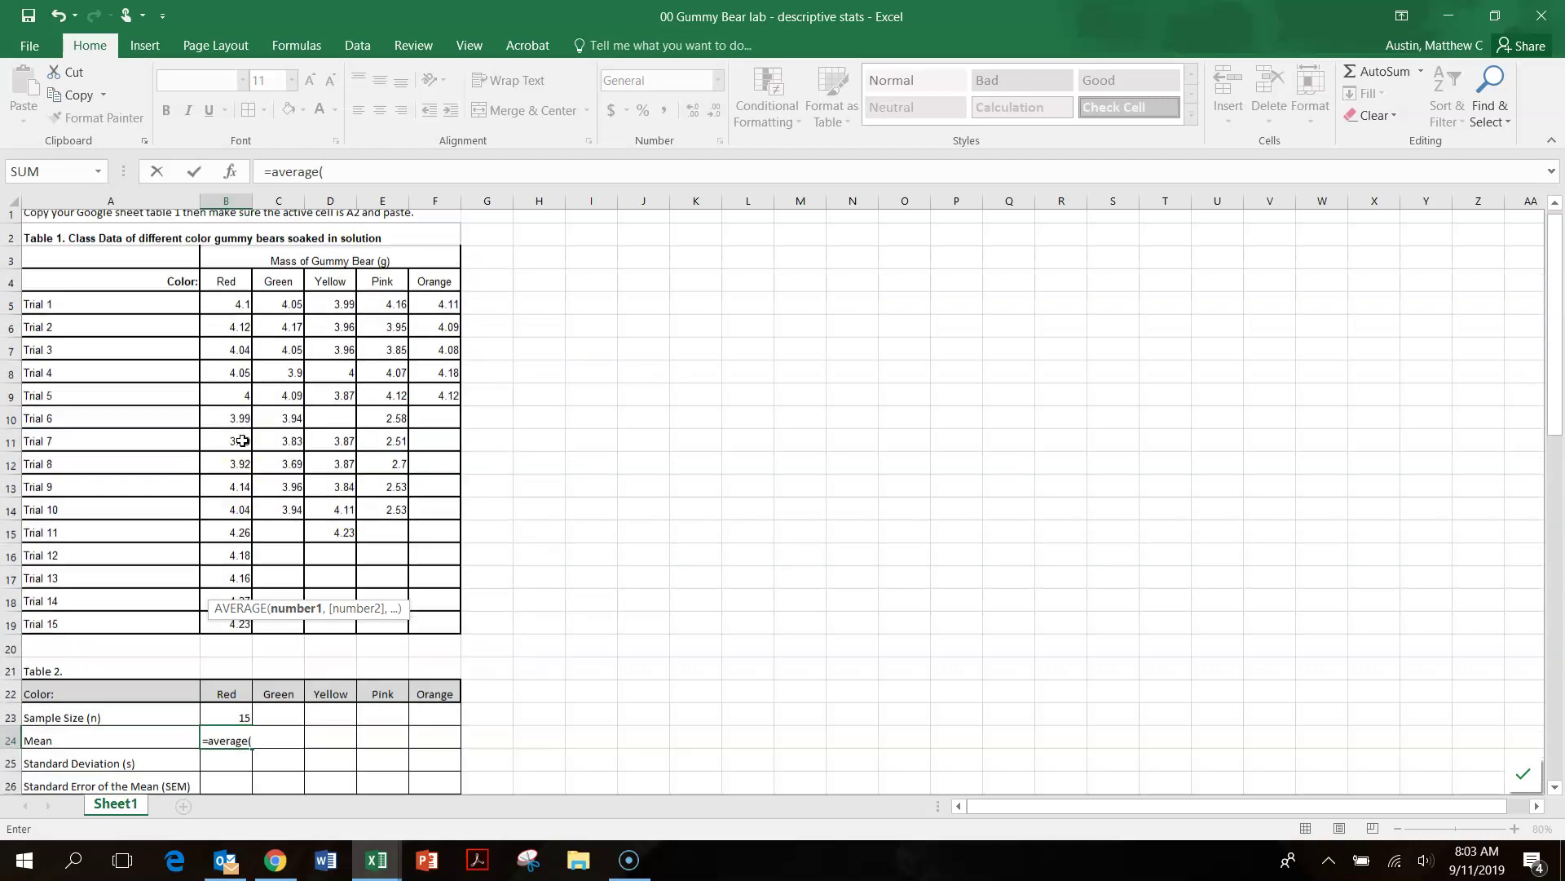
drag(243, 312, 238, 631)
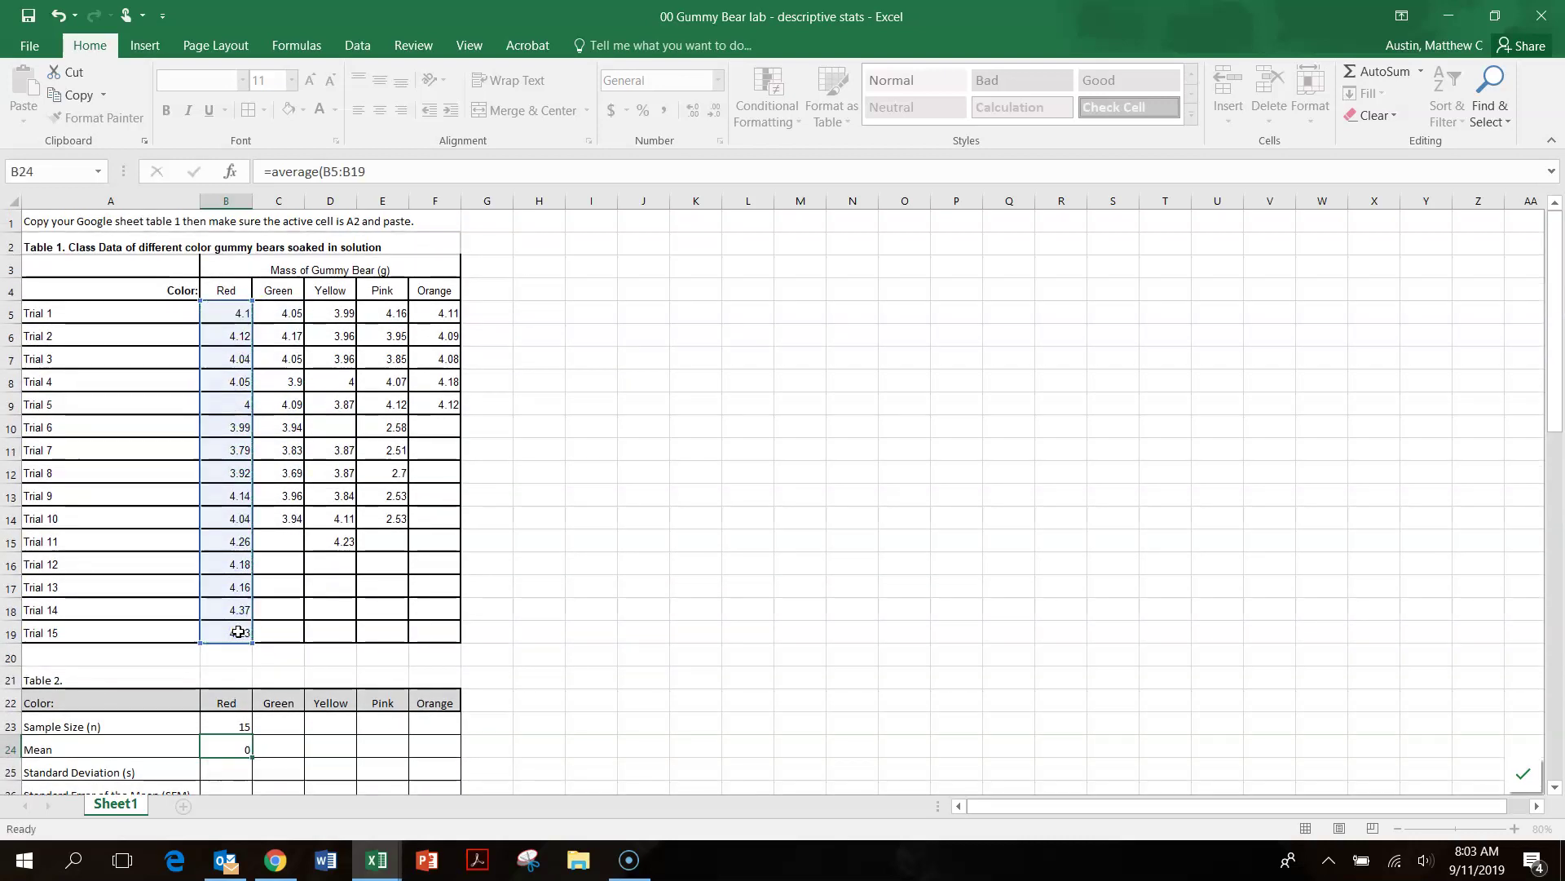
key(Return)
- Calculate the Red standard deviation in B25 with a STDEV formula over all the Red trial masses in Table 1
scroll(264, 652, down, 5)
click(226, 454)
text(=stdeve)
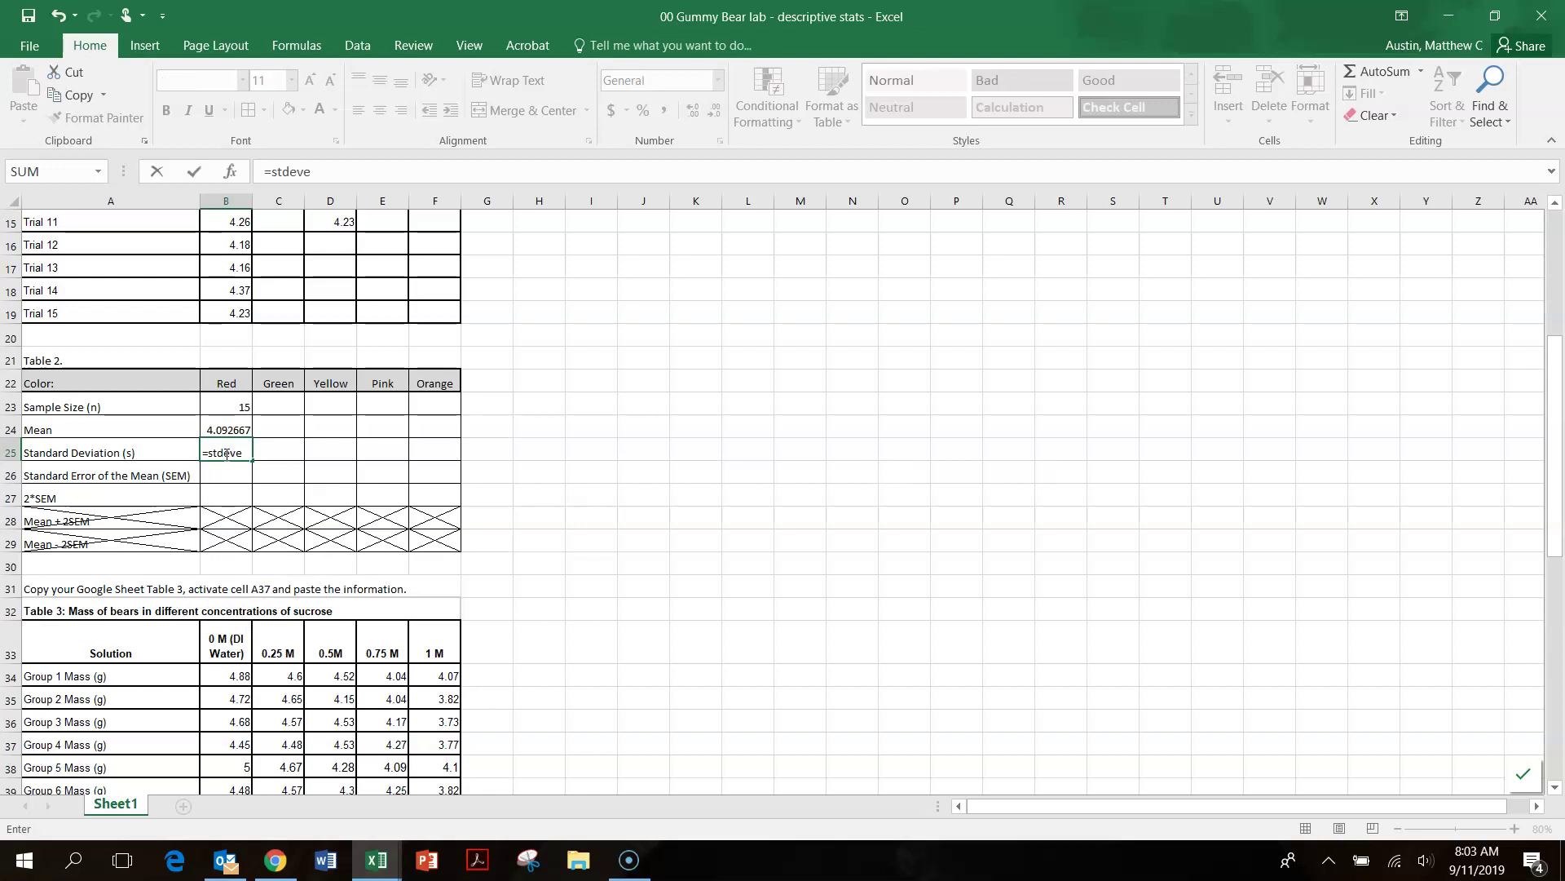
key(BackSpace)
text(()
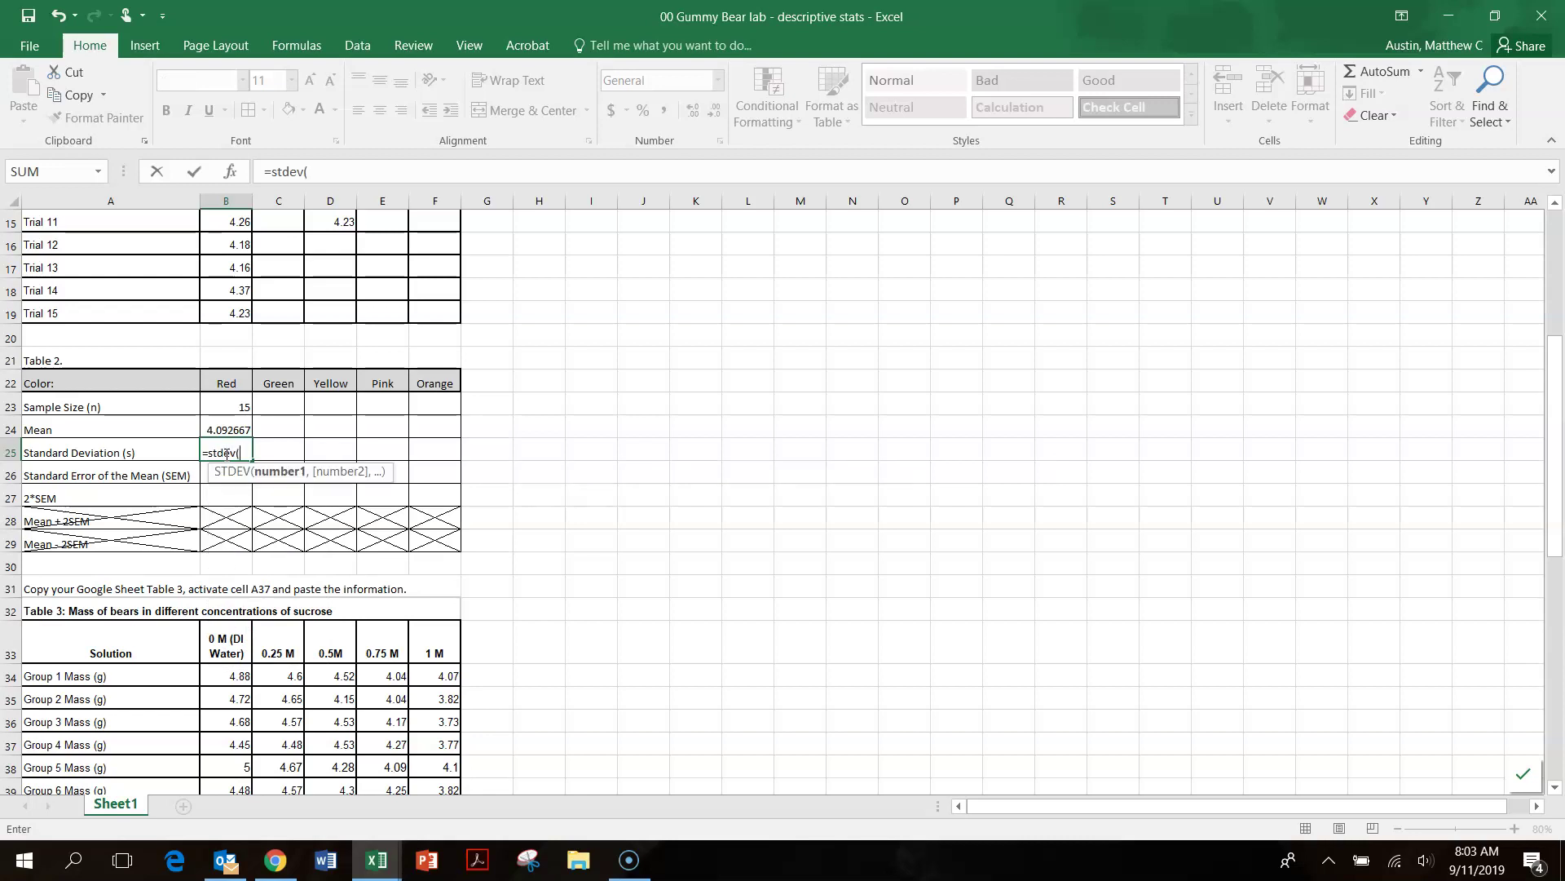
mouse_move(234, 313)
mouse_down()
mouse_move(231, 160)
mouse_move(226, 297)
mouse_up()
key(Return)
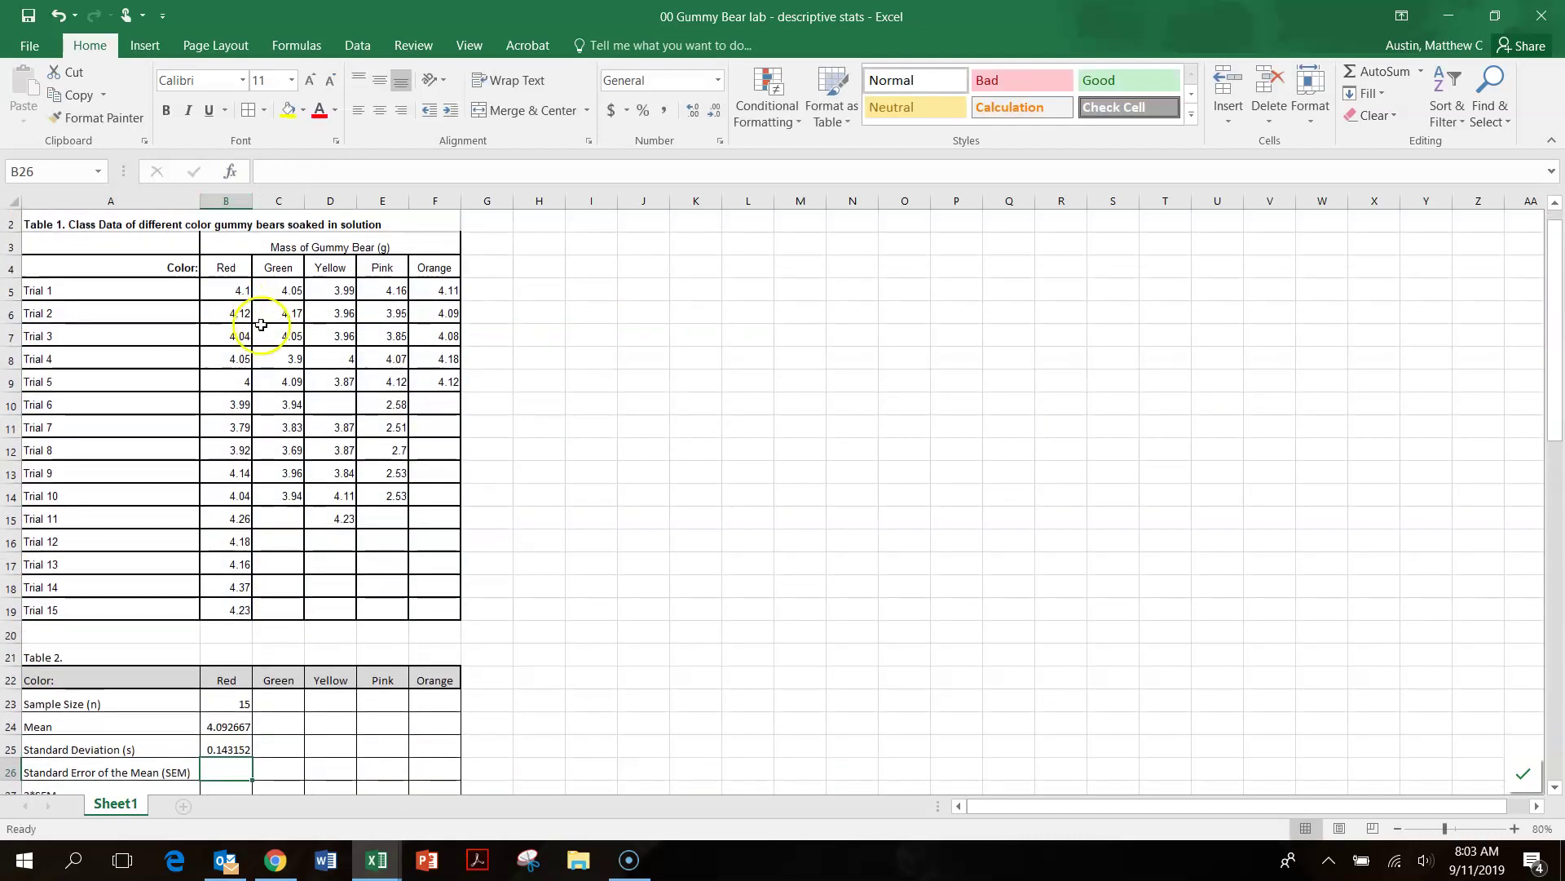
- Calculate the Red standard error of the mean in B26 as B25 divided by the square root of B23
scroll(273, 462, down, 5)
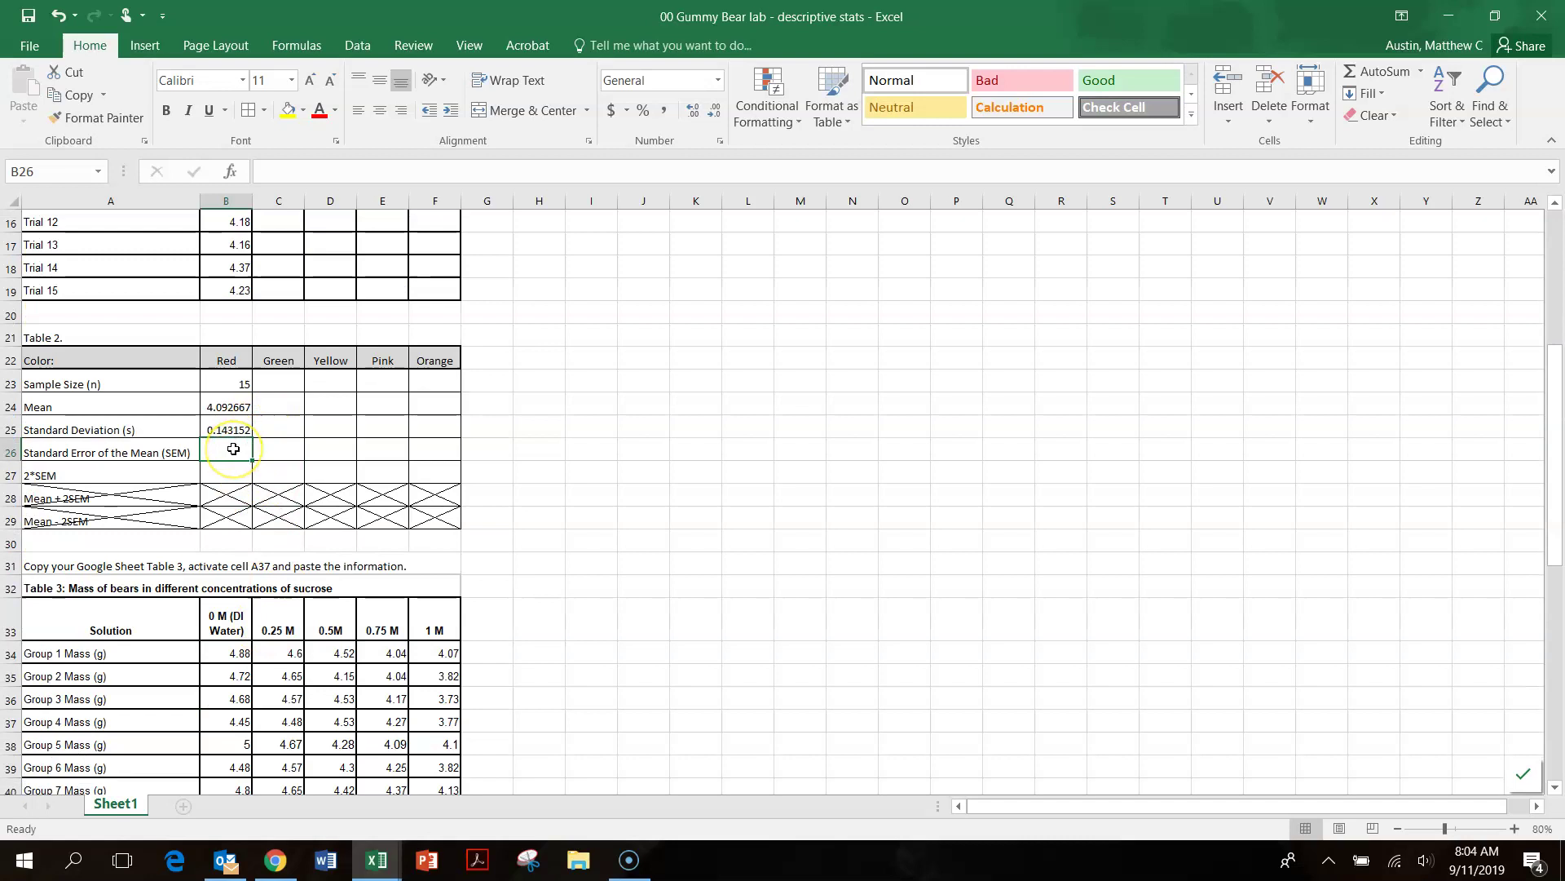
text(=)
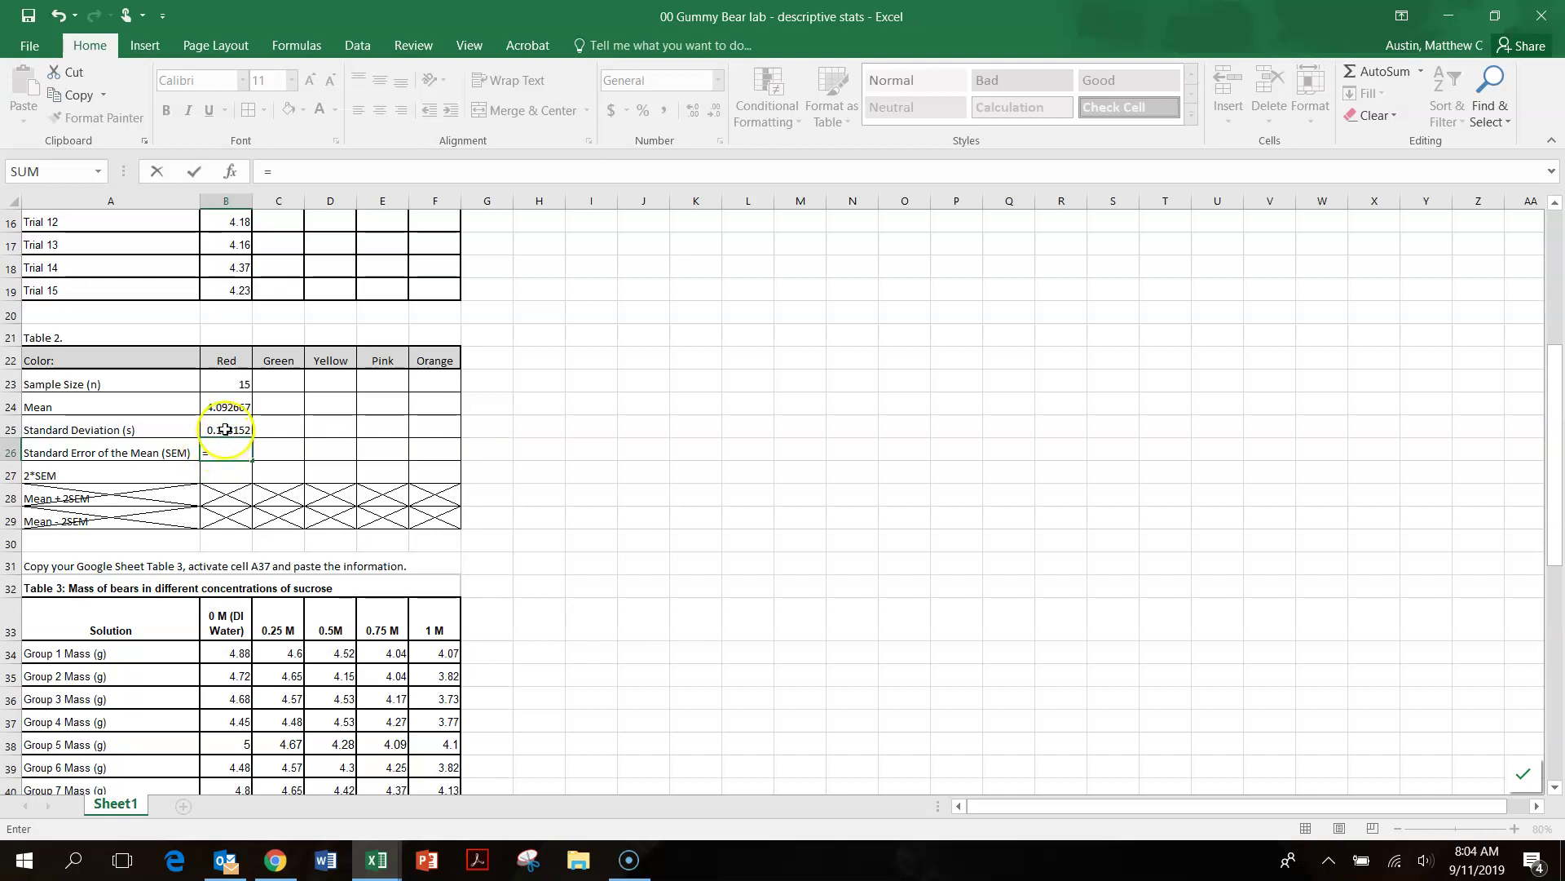
click(225, 430)
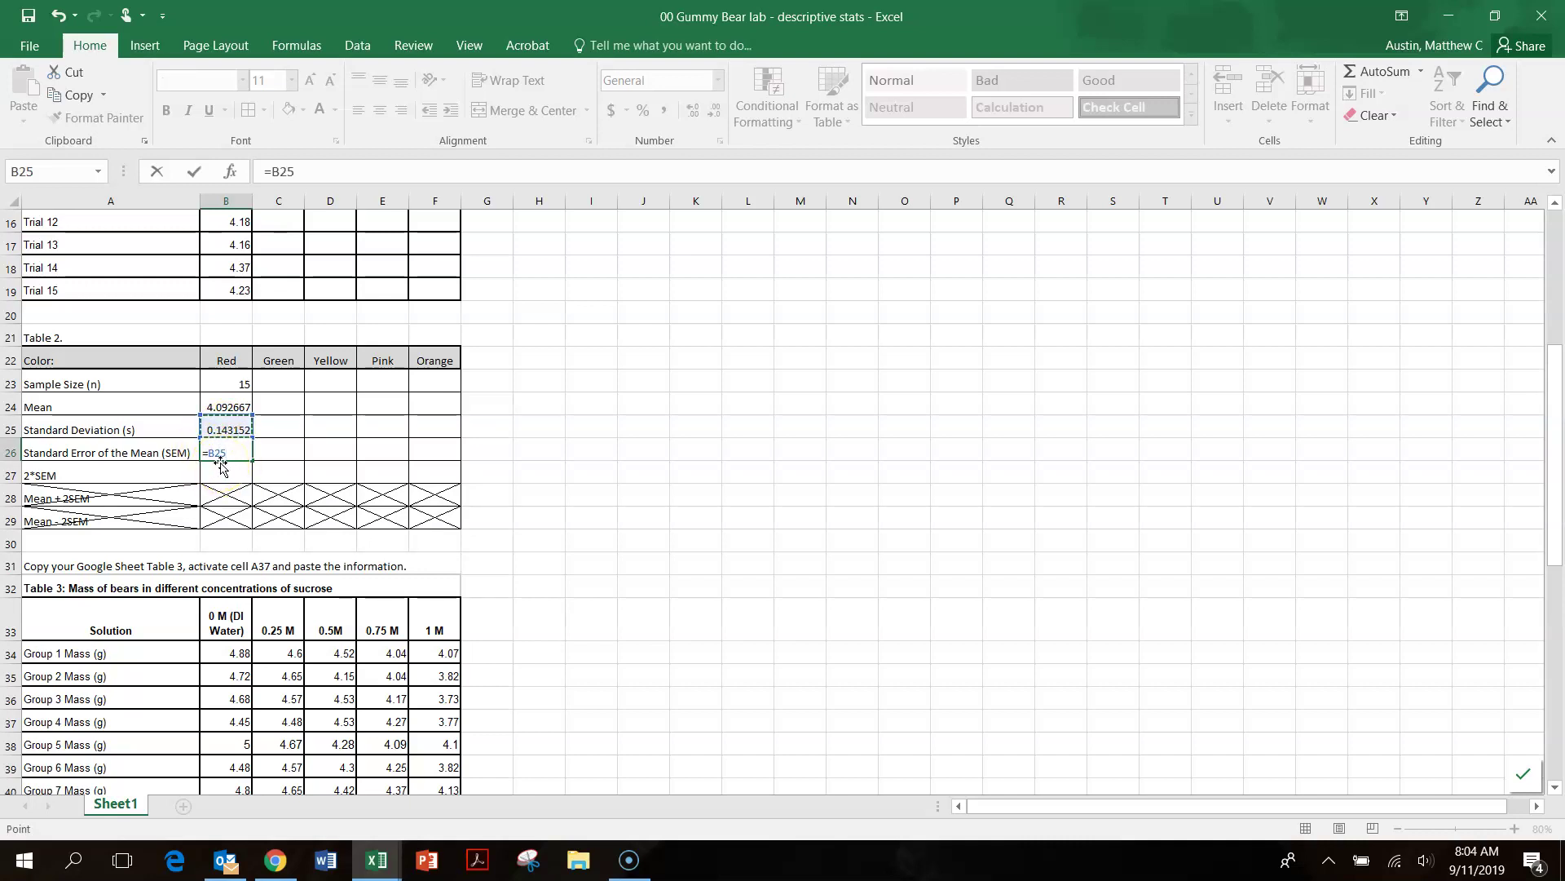
text(/sqrt()
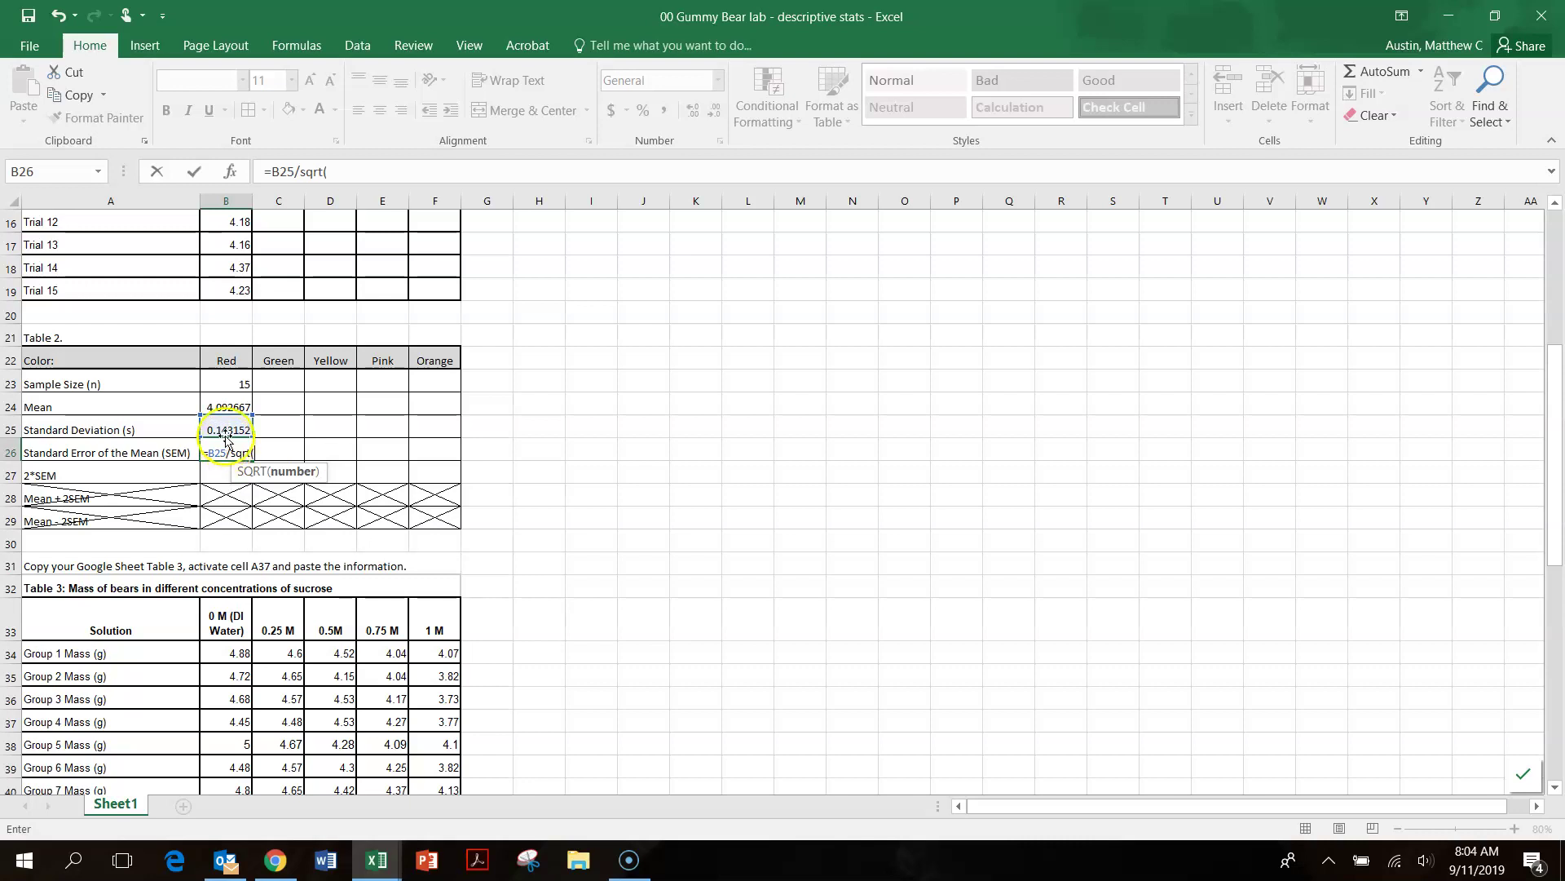
click(224, 384)
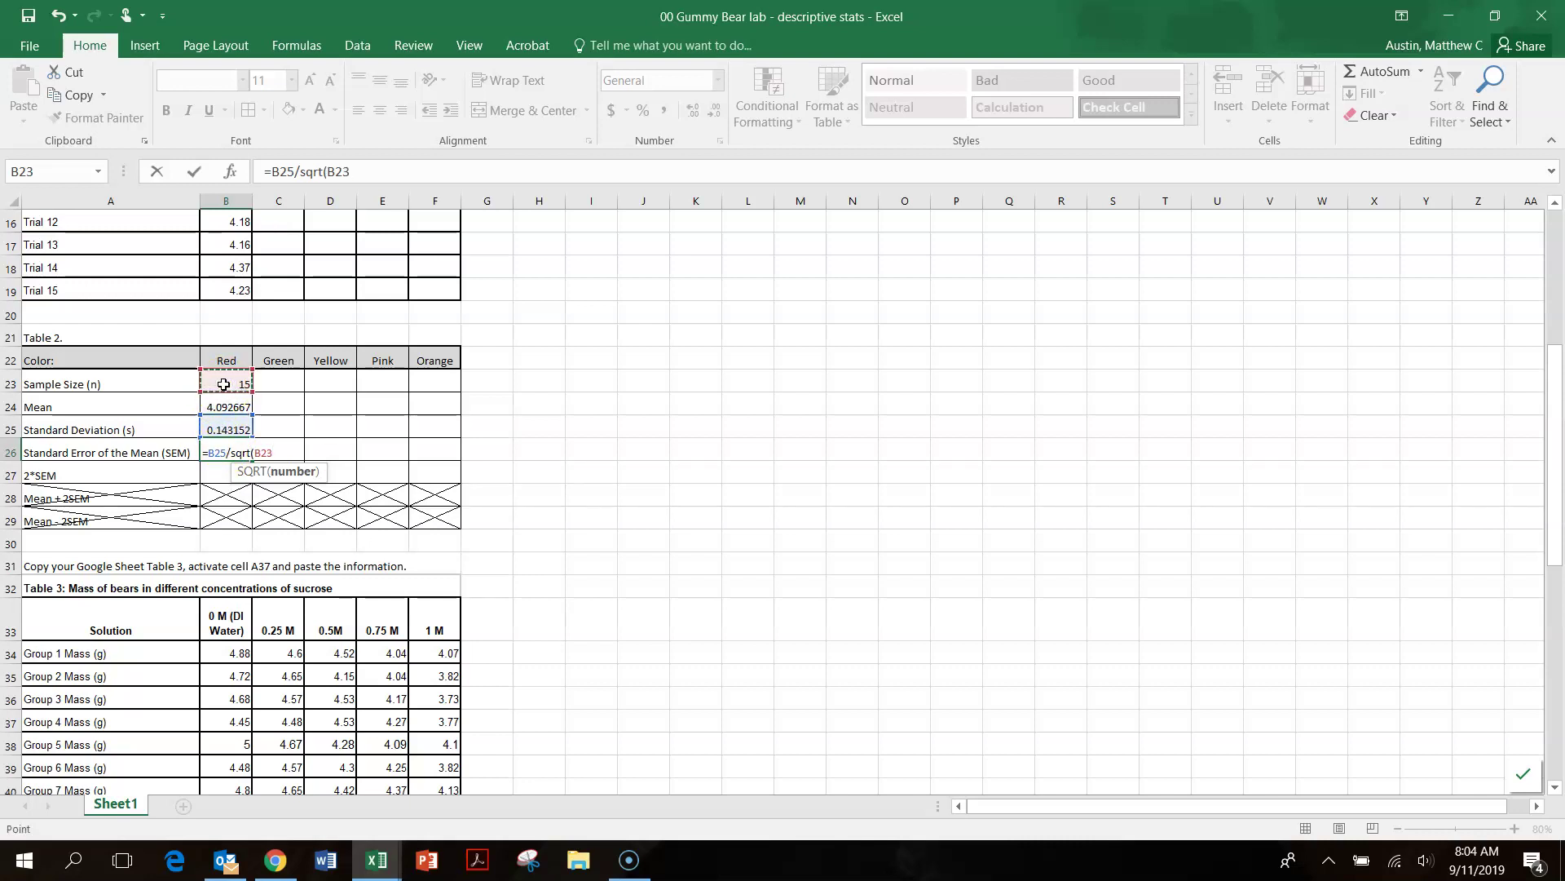
key(Return)
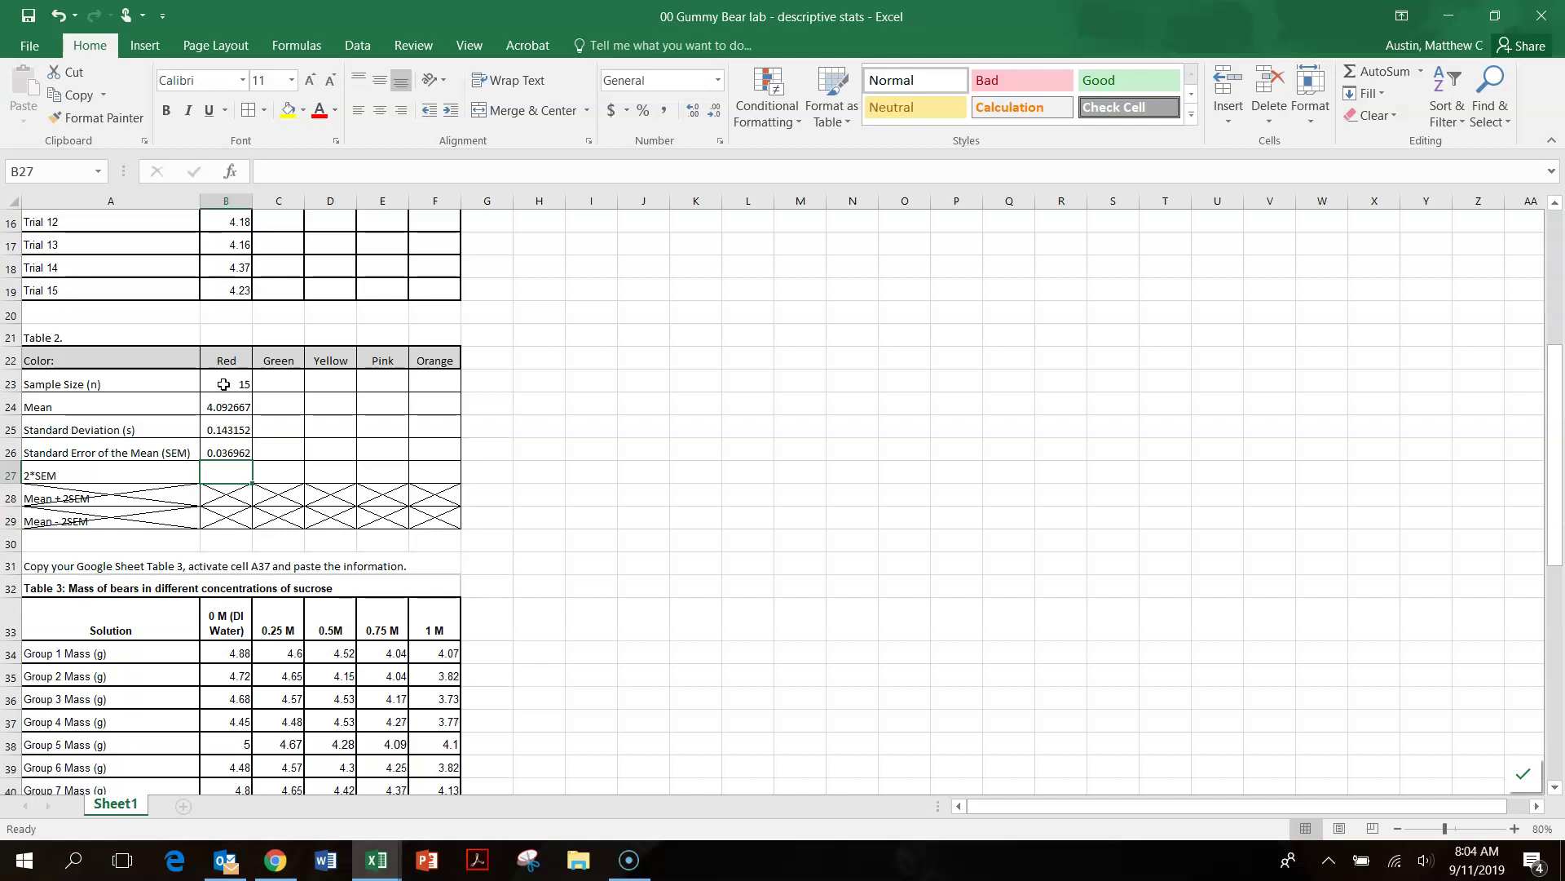
- Calculate the Red 2*SEM value in B27 with the formula =2*B26
text(=2*)
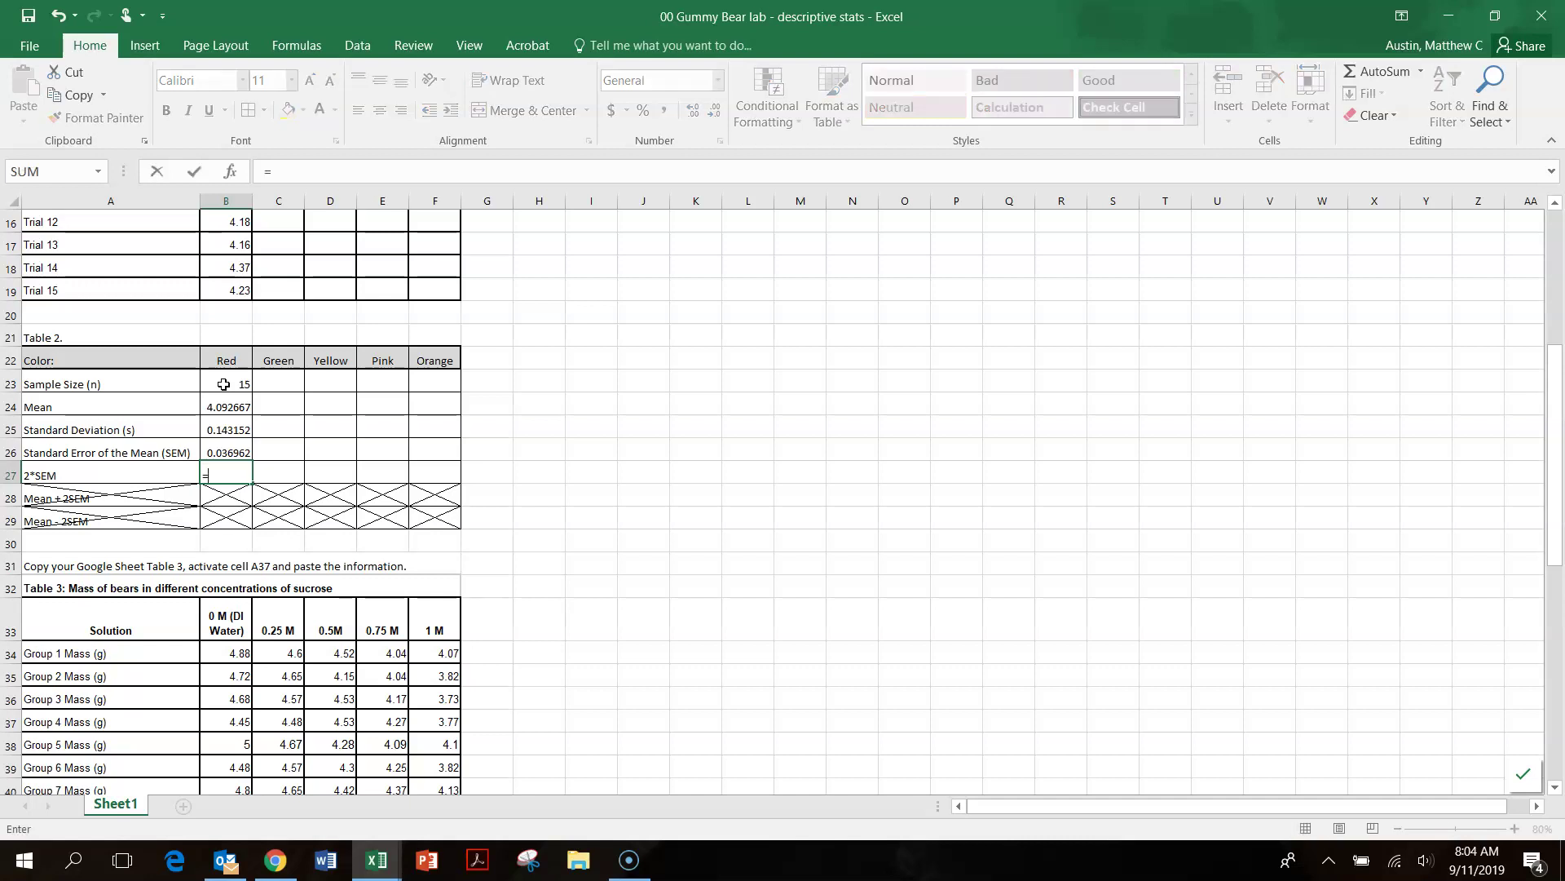
click(234, 453)
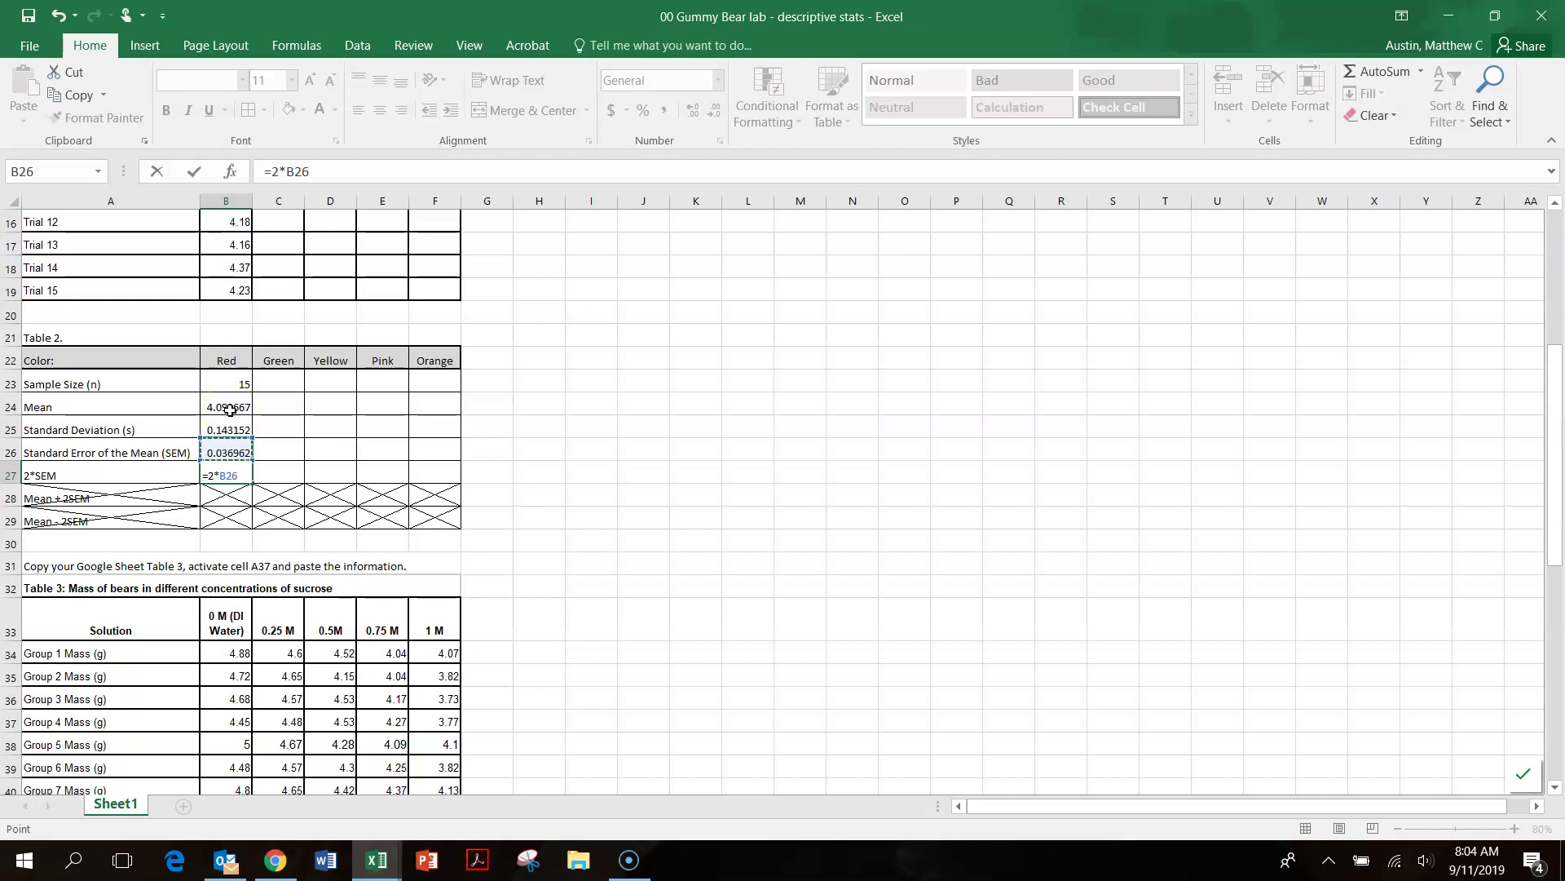
key(Return)
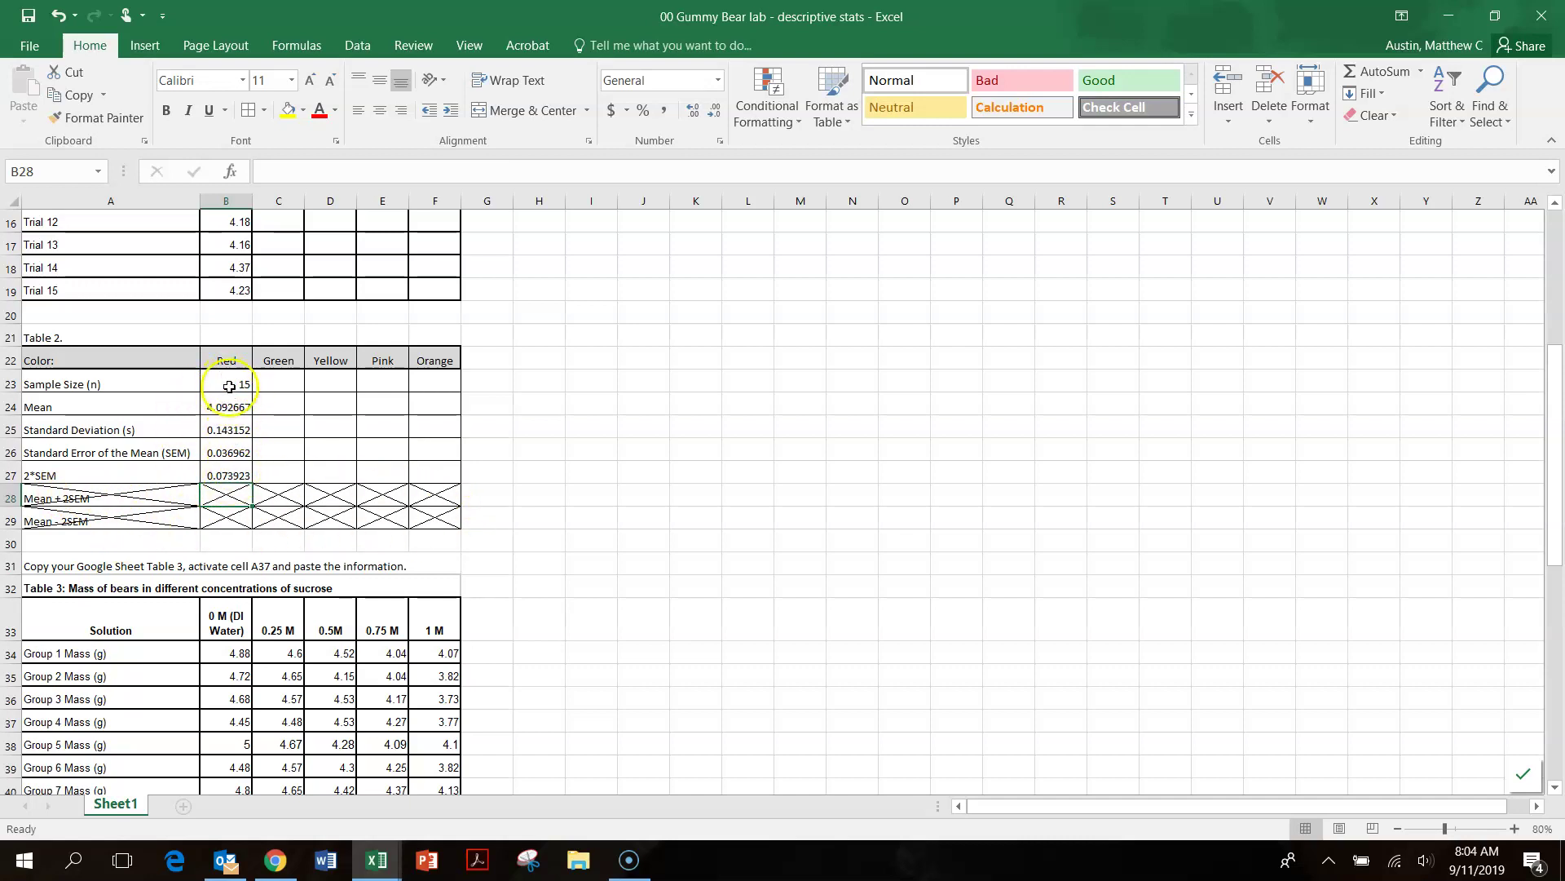
- Fill the Red formulas in B23:B27 across to the Green, Yellow, Pink and Orange columns, through column F
scroll(232, 412, up, 5)
scroll(235, 591, down, 5)
drag(228, 383, 231, 475)
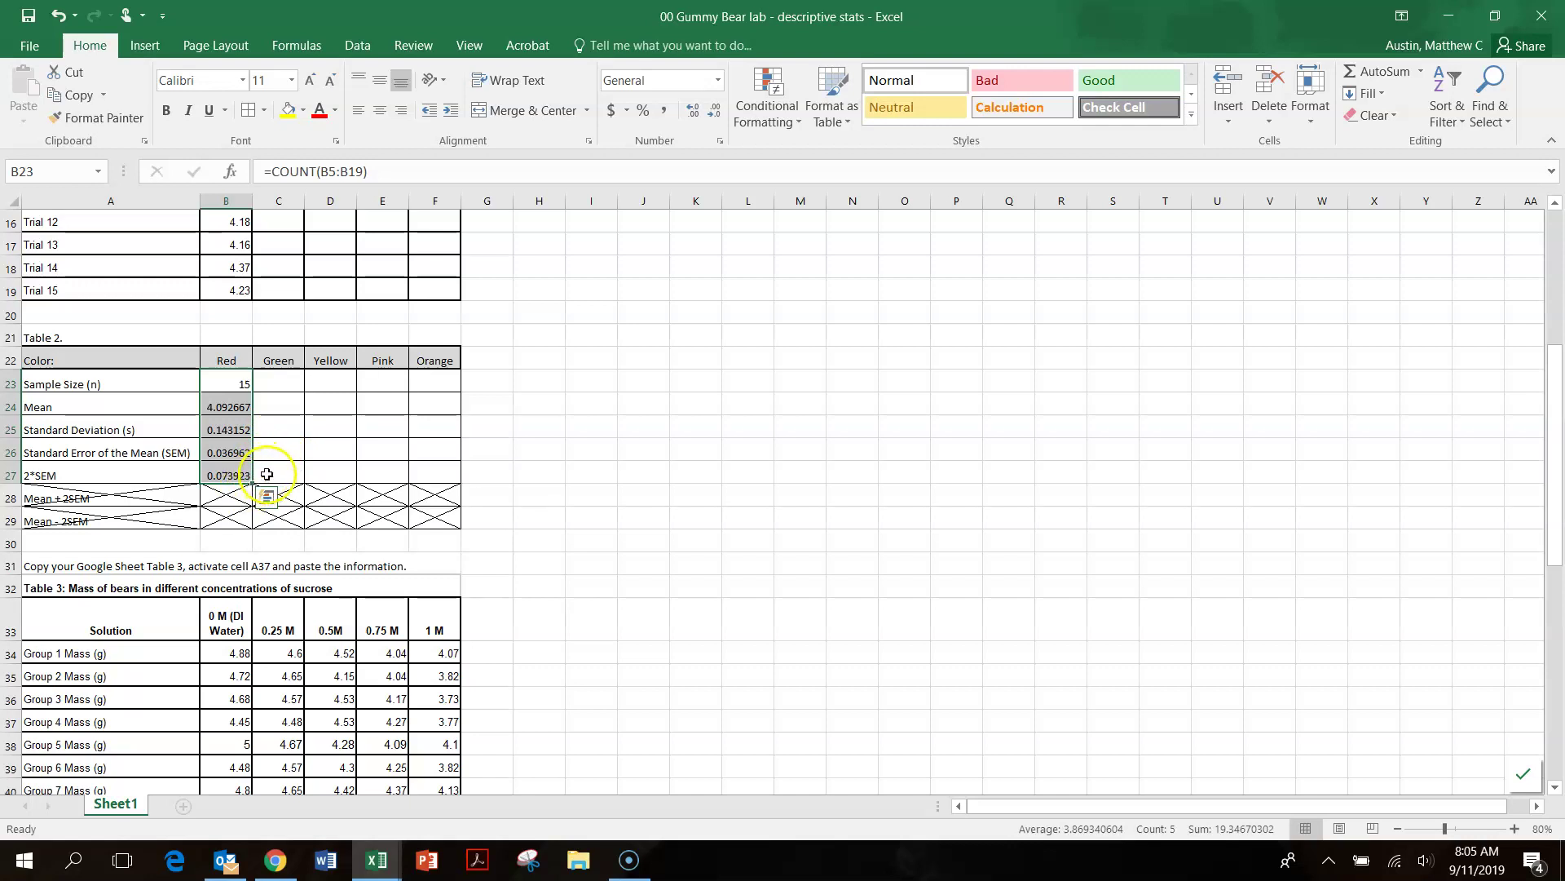
drag(253, 485, 443, 485)
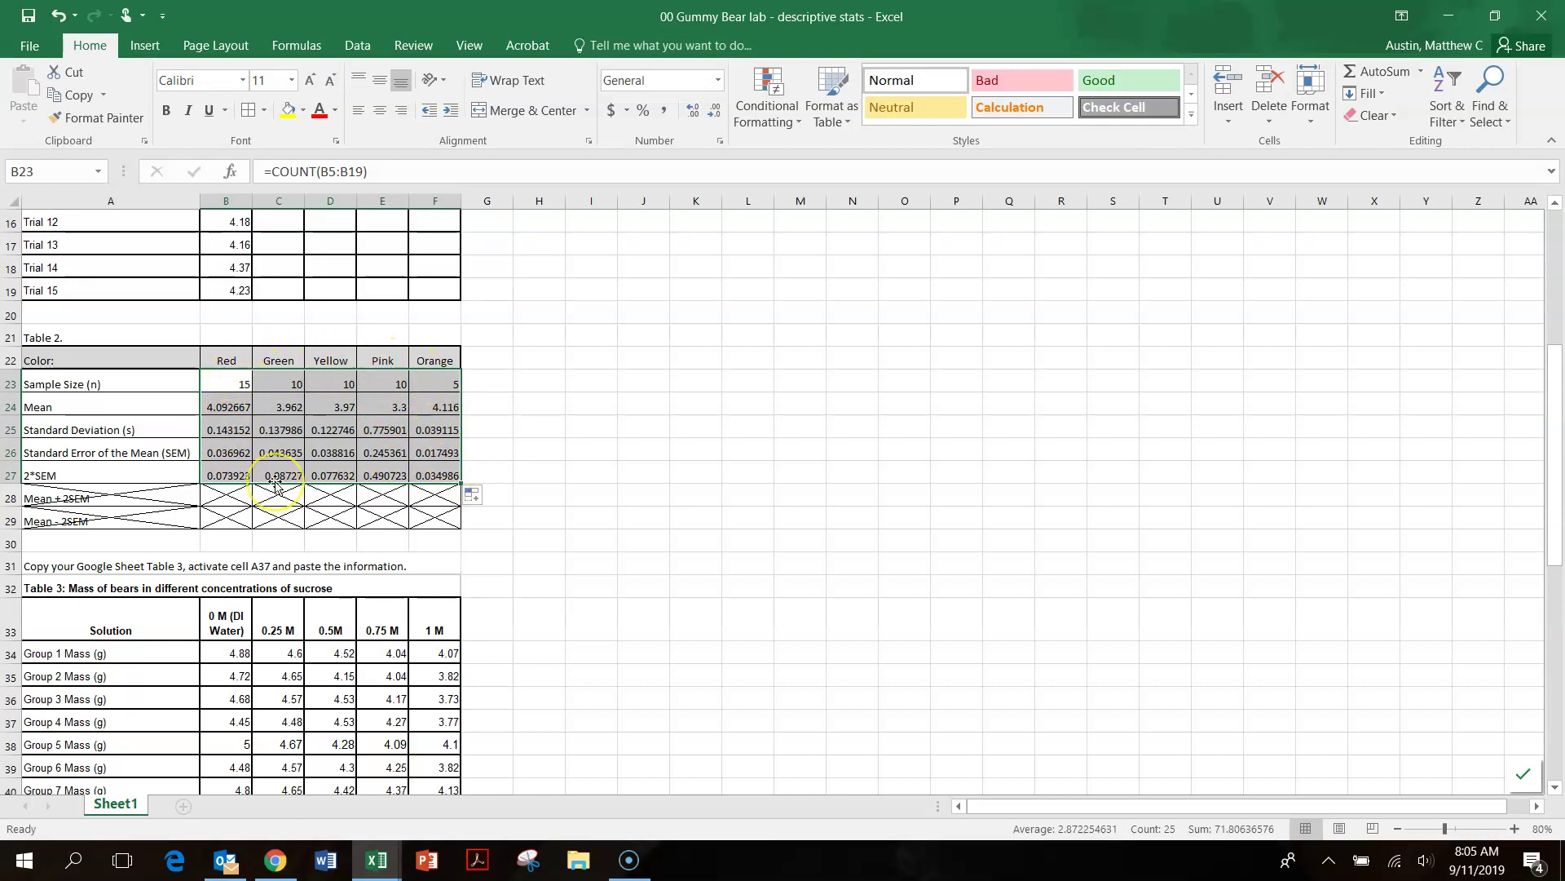
scroll(276, 481, down, 5)
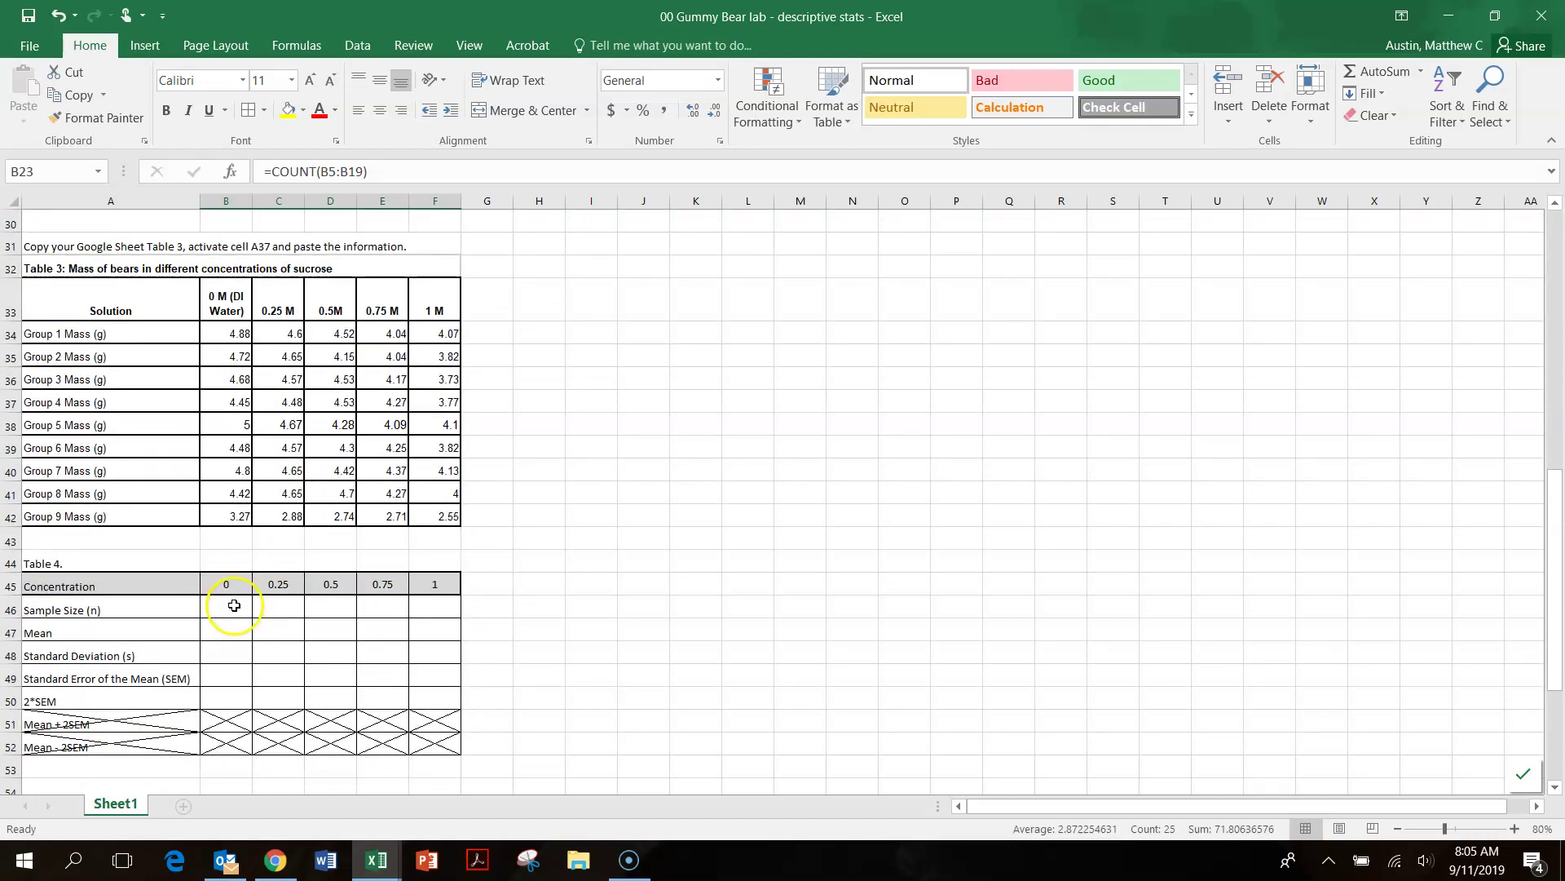
scroll(231, 605, up, 5)
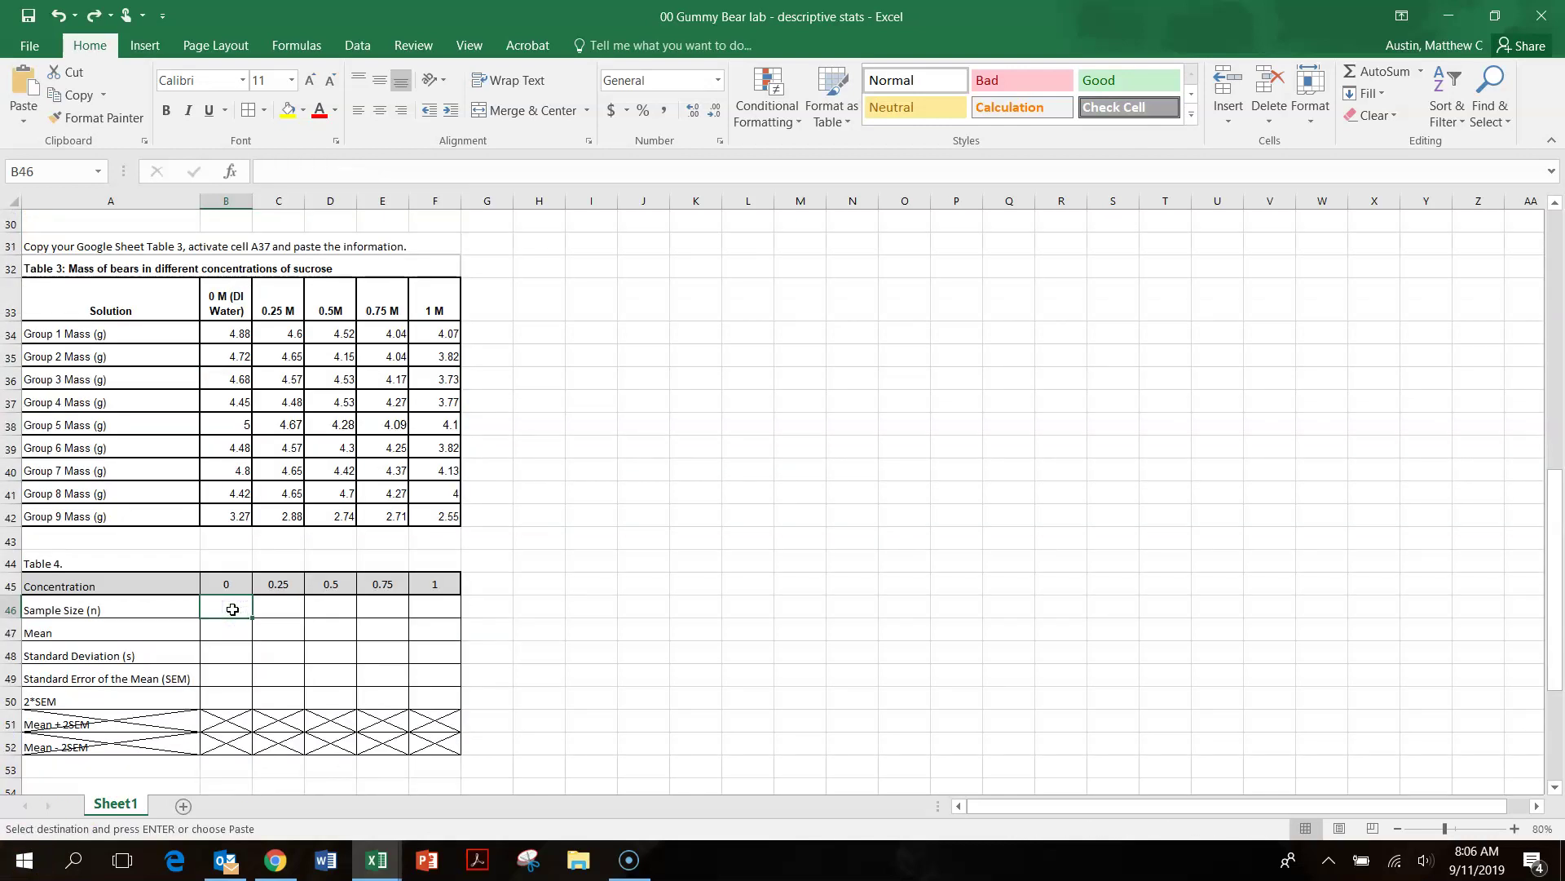
click(236, 331)
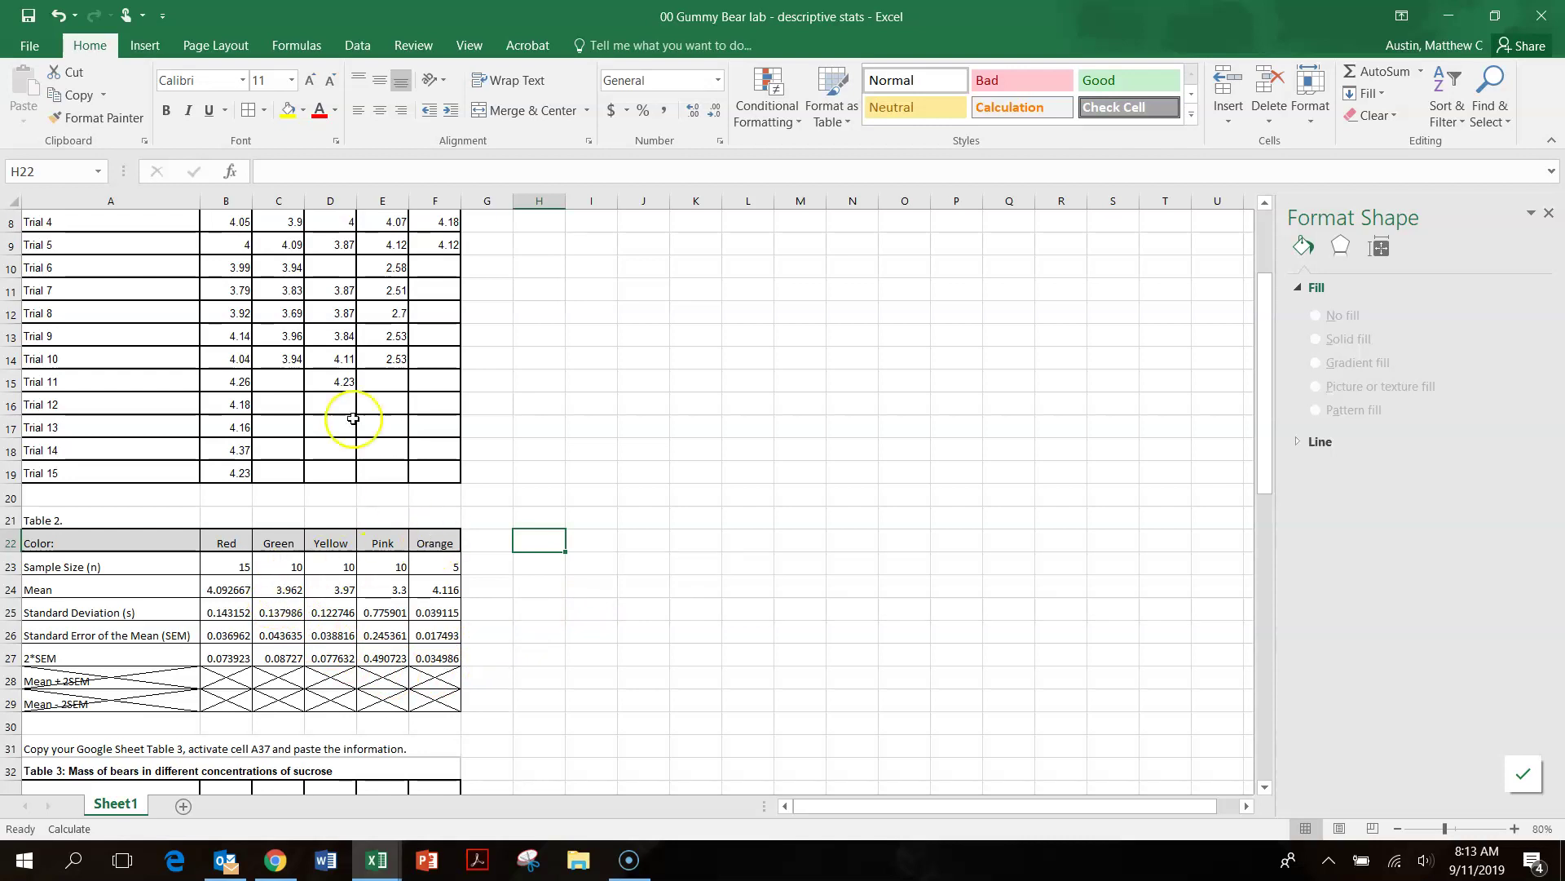
- Insert a blank 2-D clustered column chart and place it beside Table 2, clear of the data
click(146, 48)
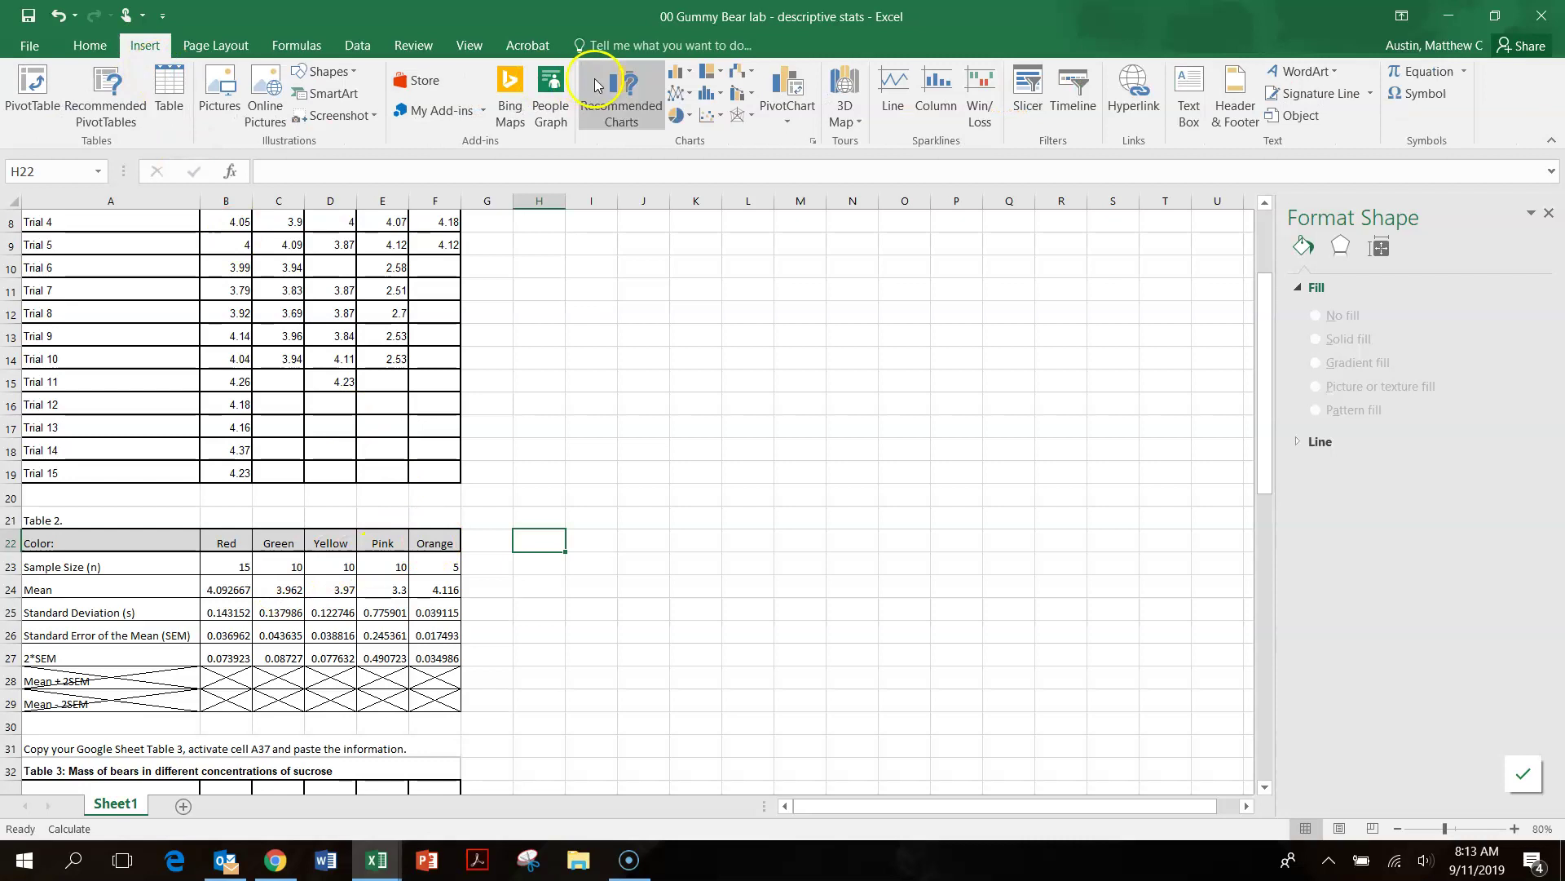
click(678, 75)
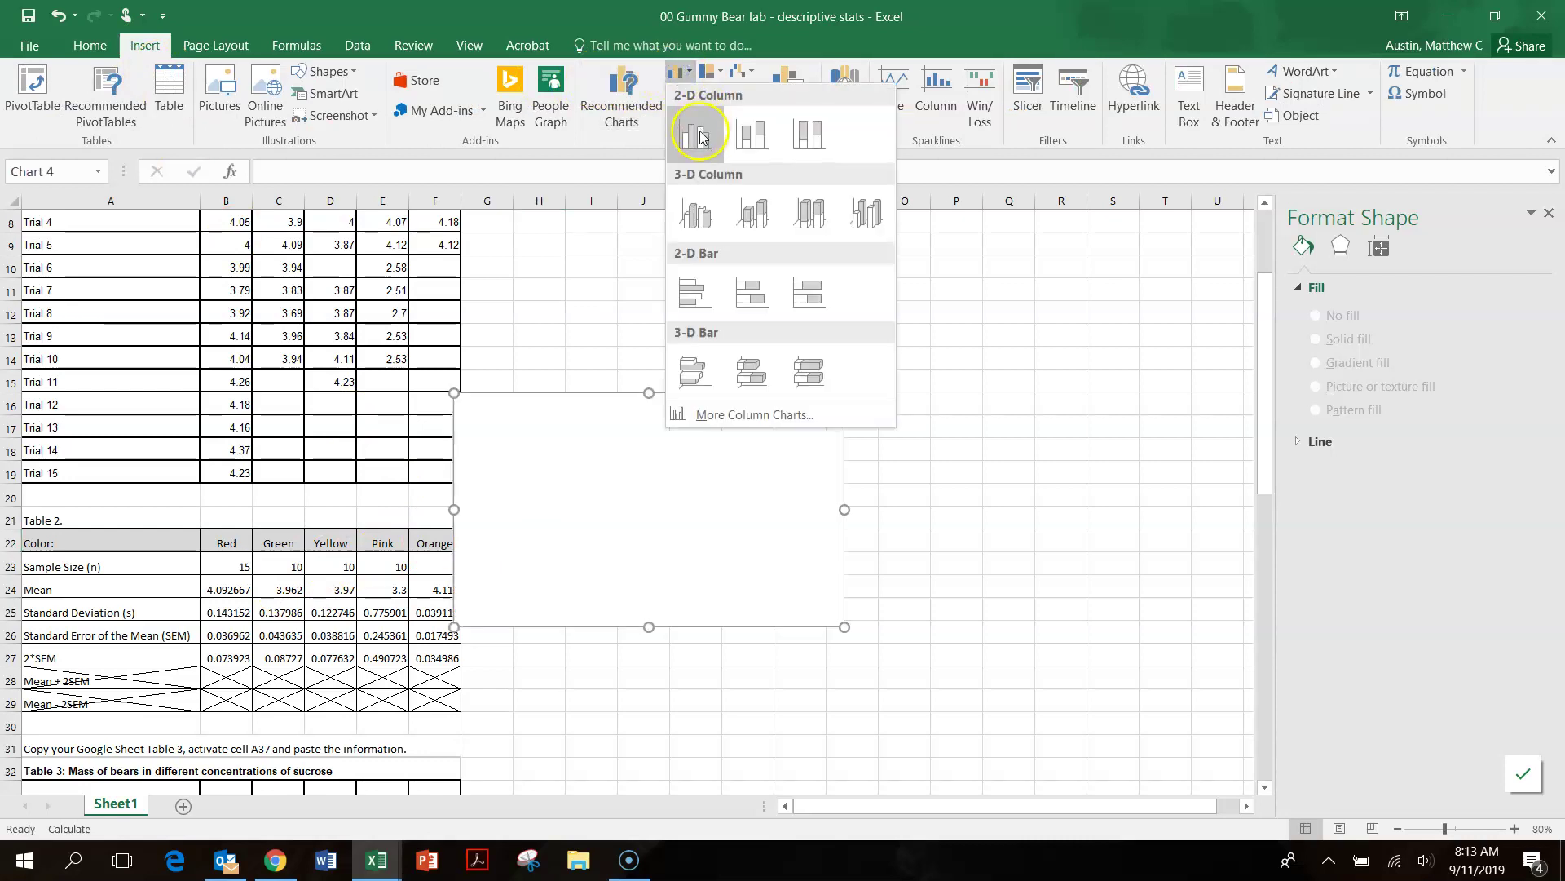
click(695, 130)
drag(633, 489, 780, 513)
click(740, 518)
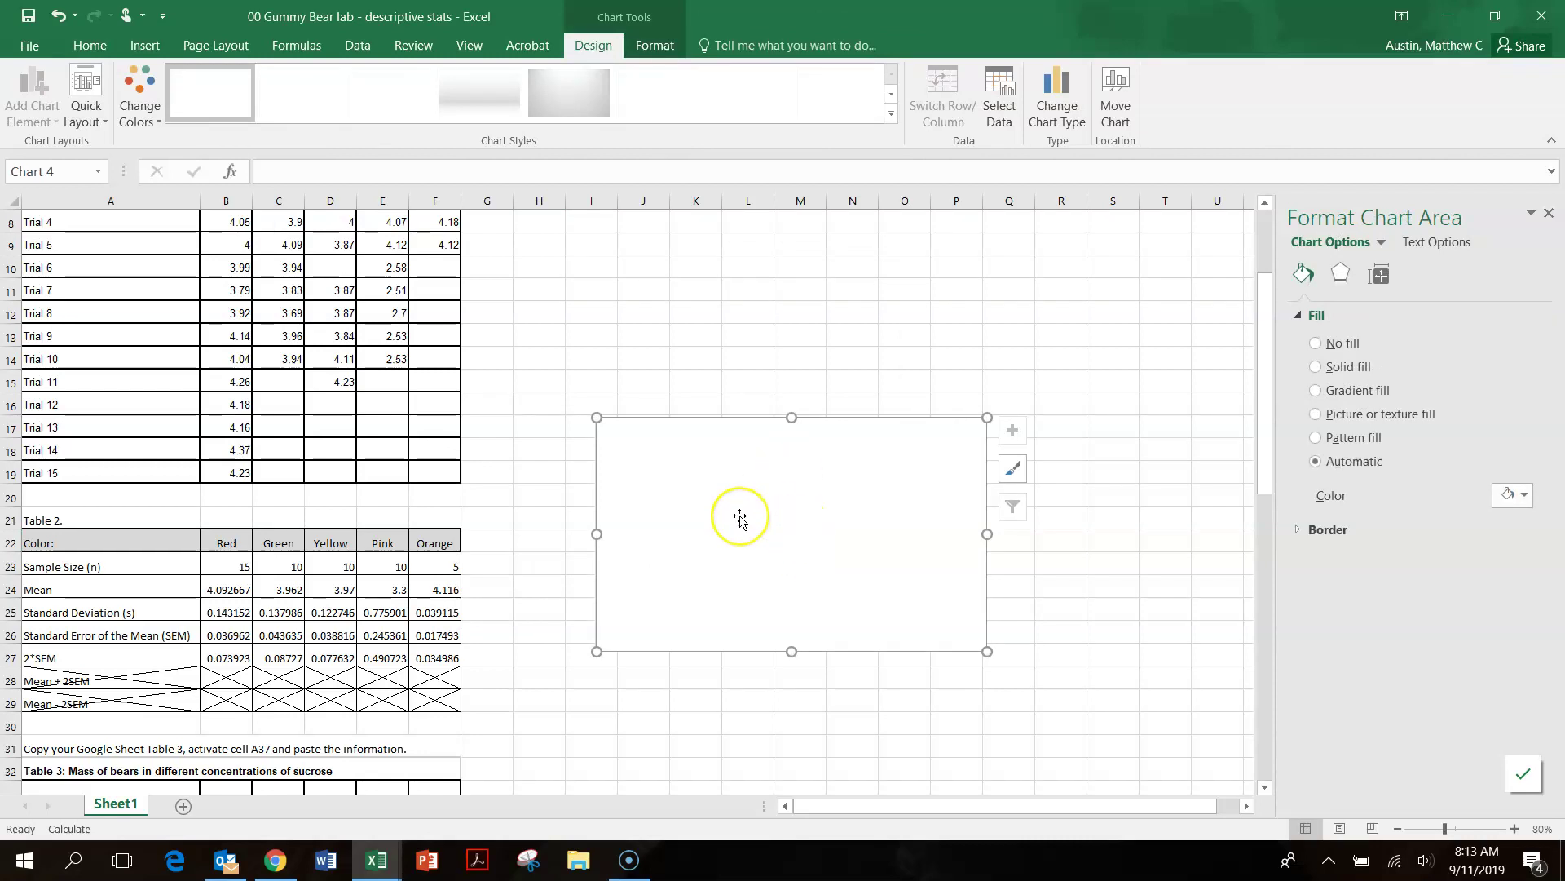
- Set the blank chart's source data to the color names in B22:F22 and the means in B24:F24
right_click(774, 546)
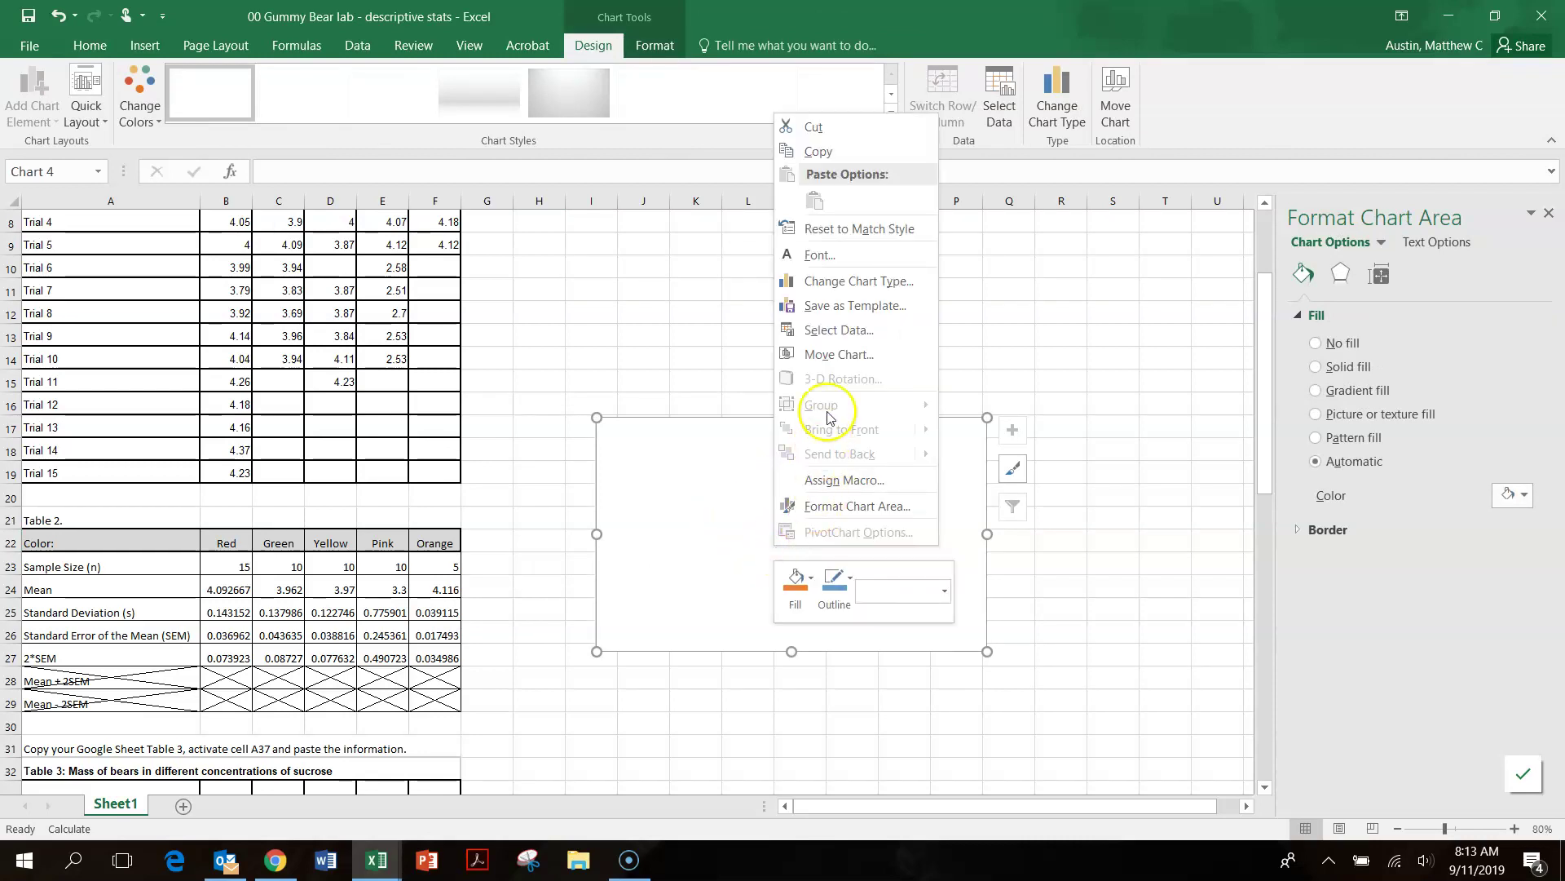
click(838, 329)
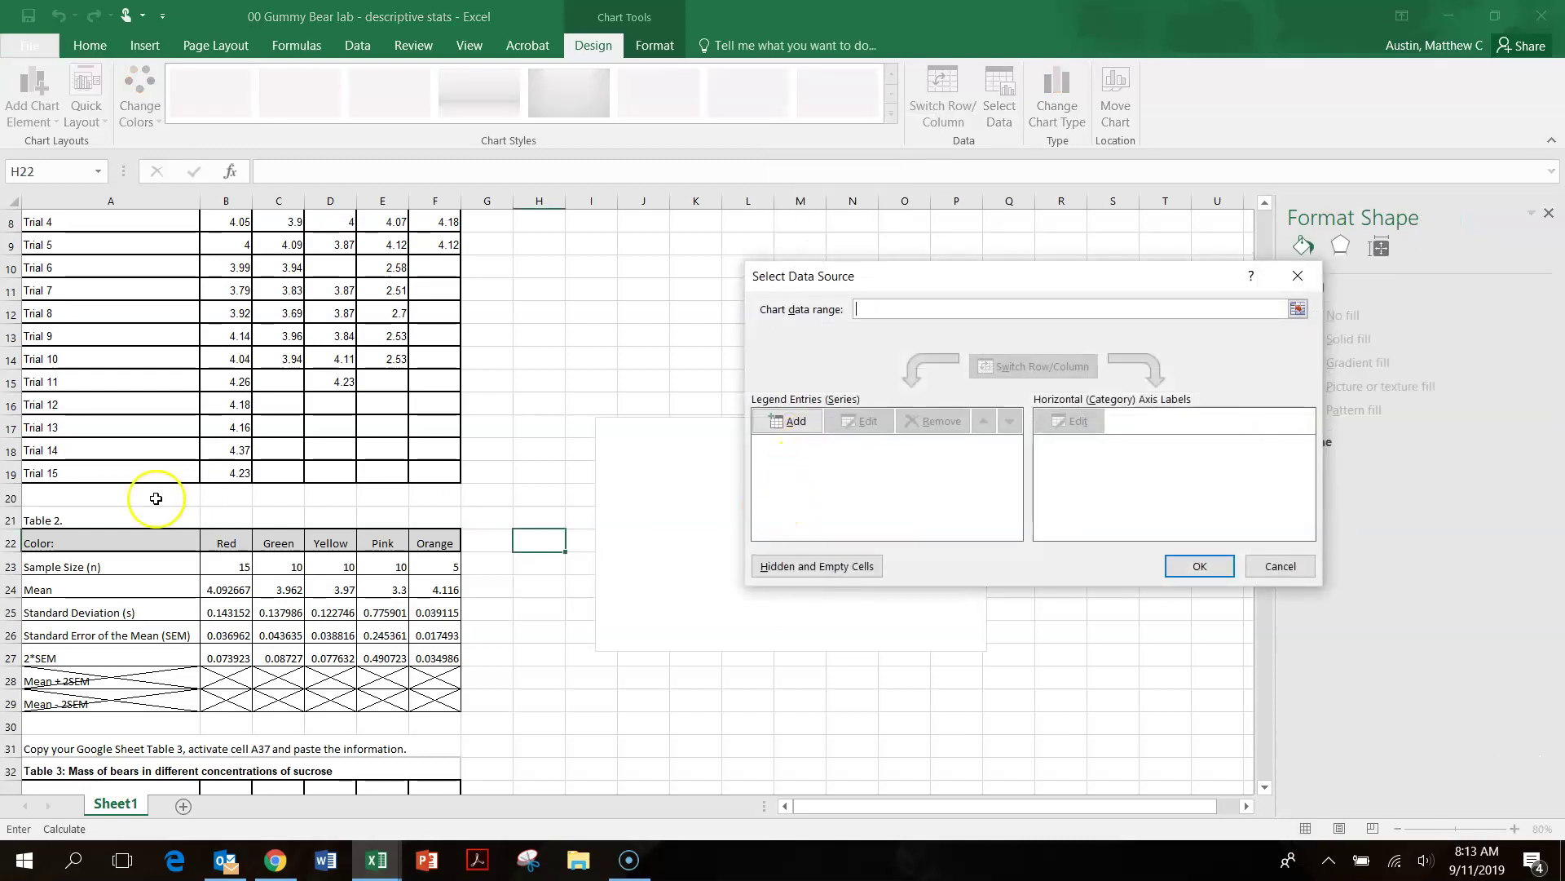
click(226, 542)
drag(225, 542, 439, 547)
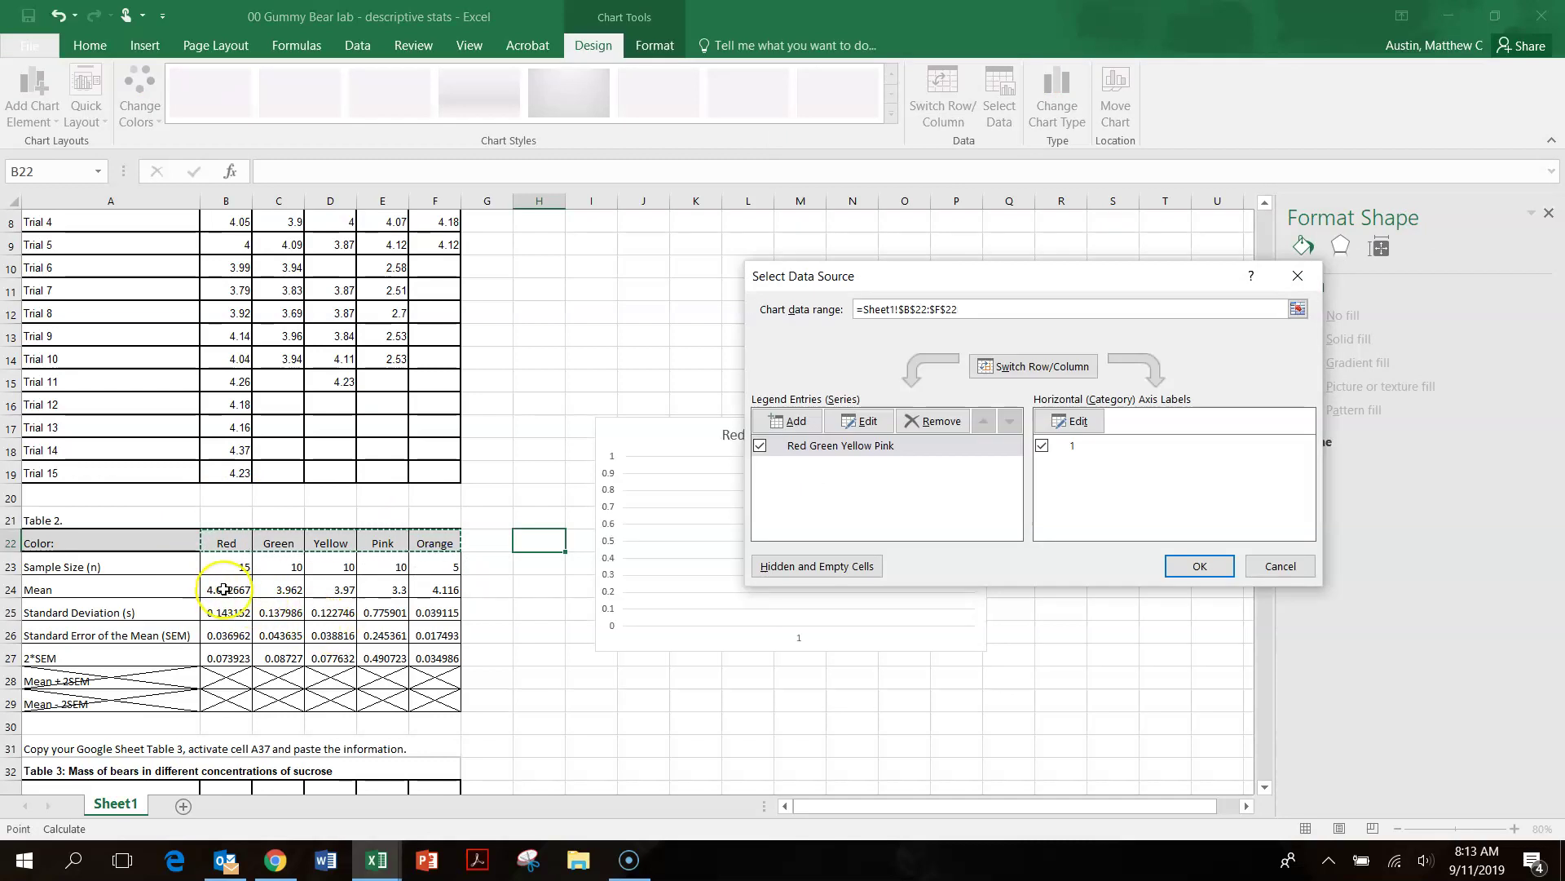
drag(224, 588, 433, 588)
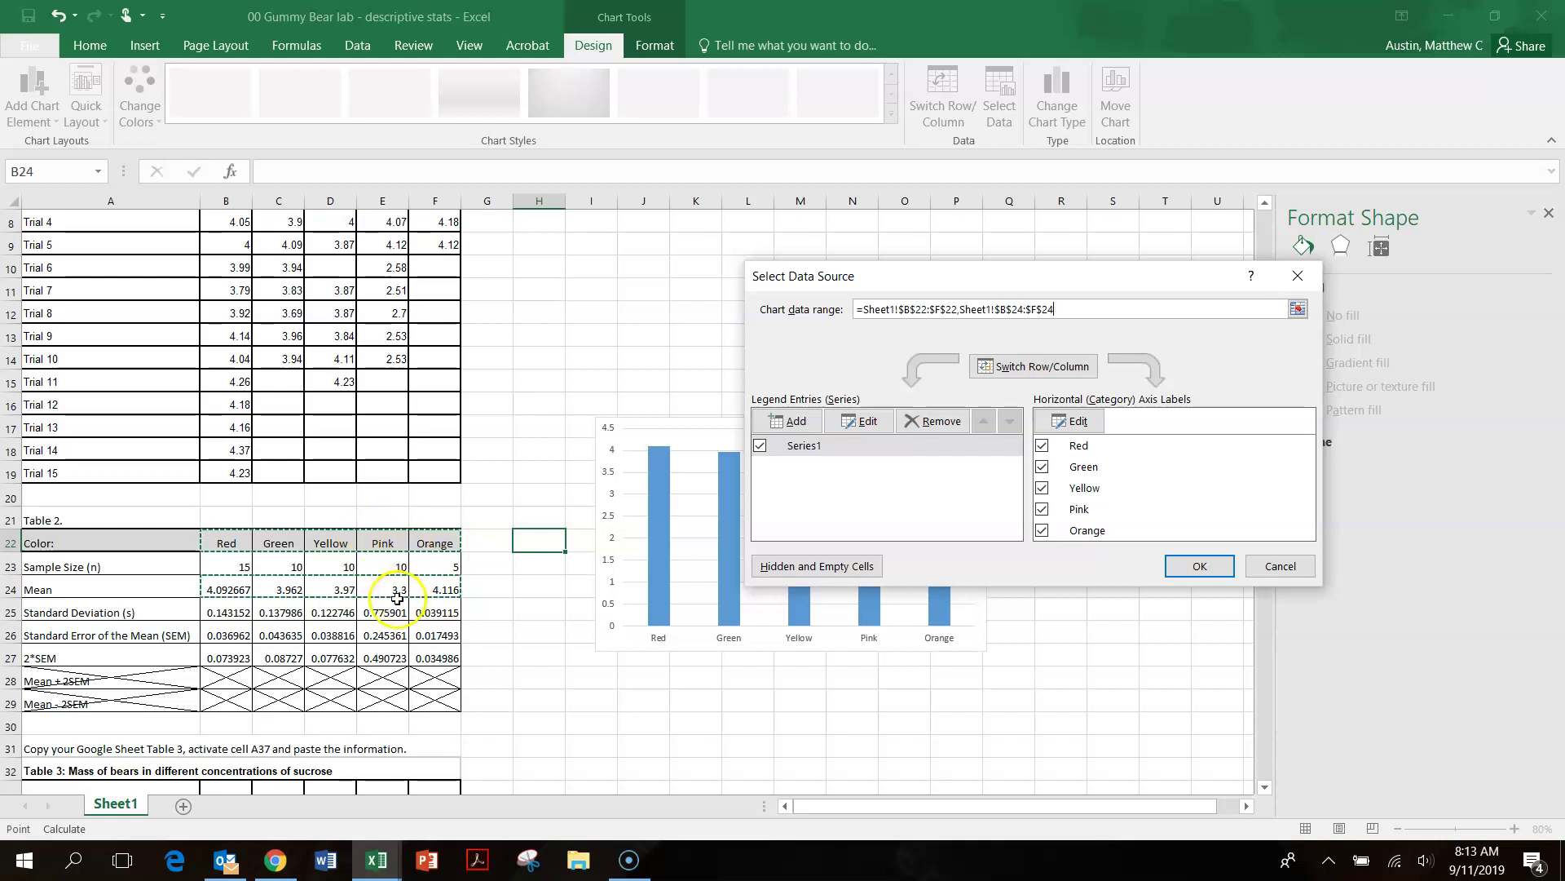
mouse_move(671, 580)
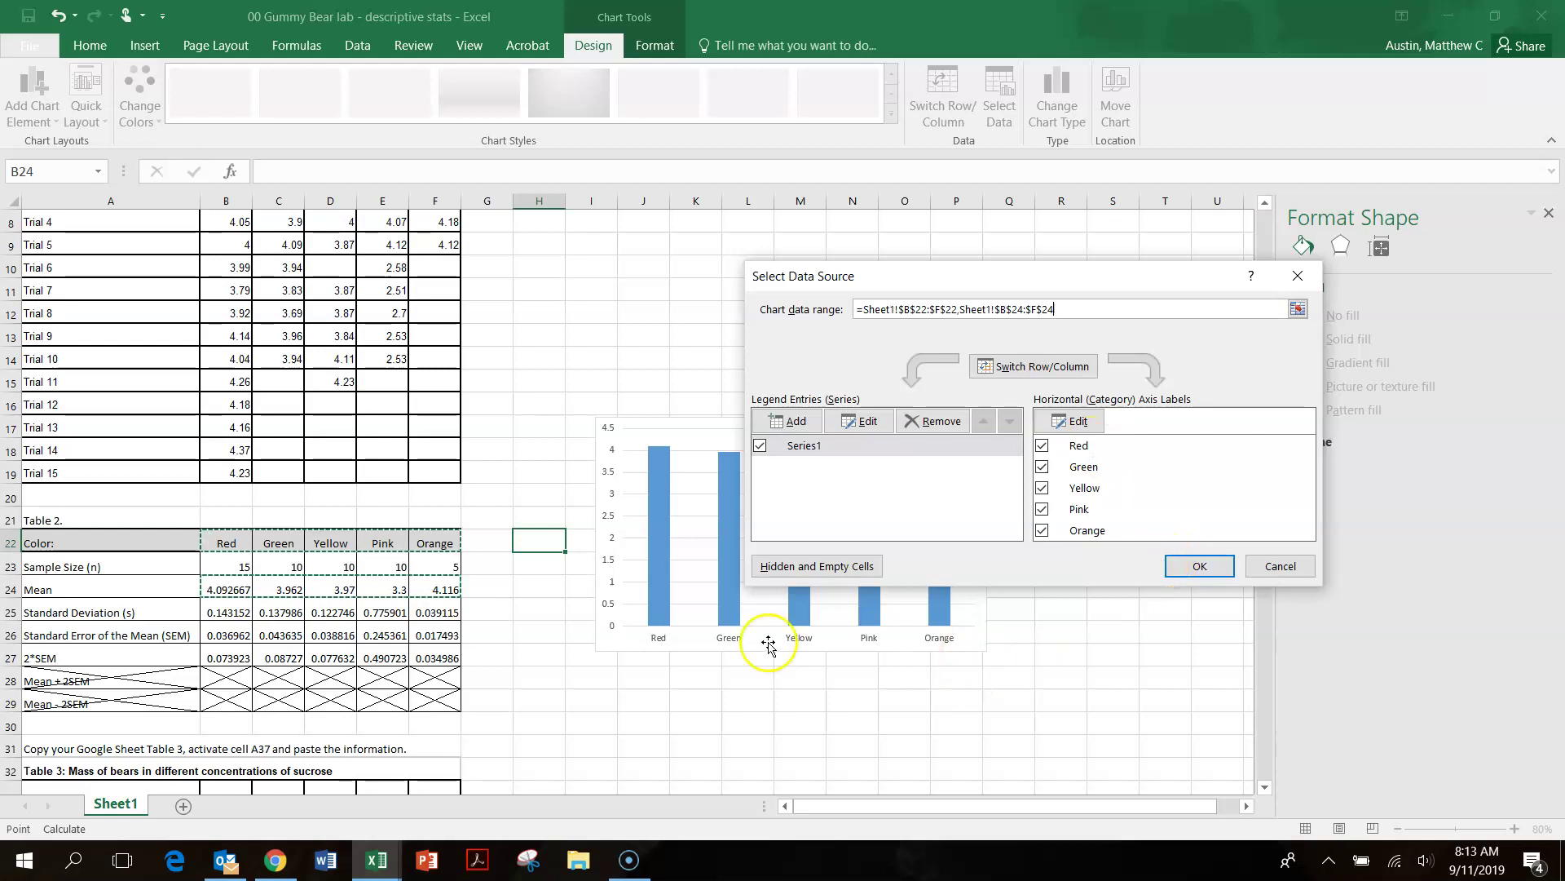
click(1192, 567)
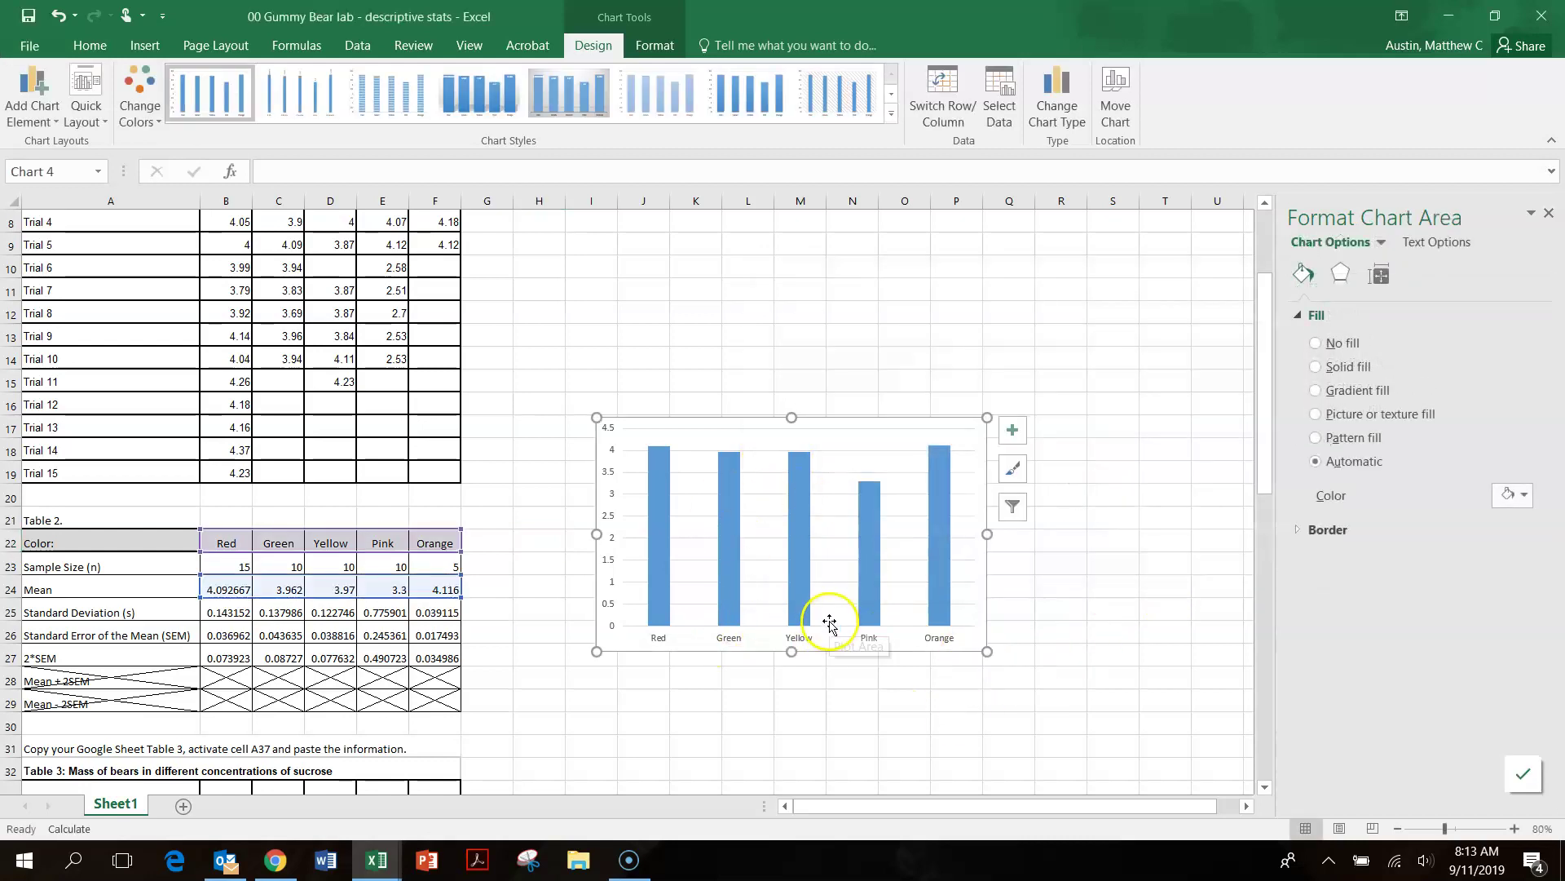
- Delete the column chart beside Table 2
click(880, 454)
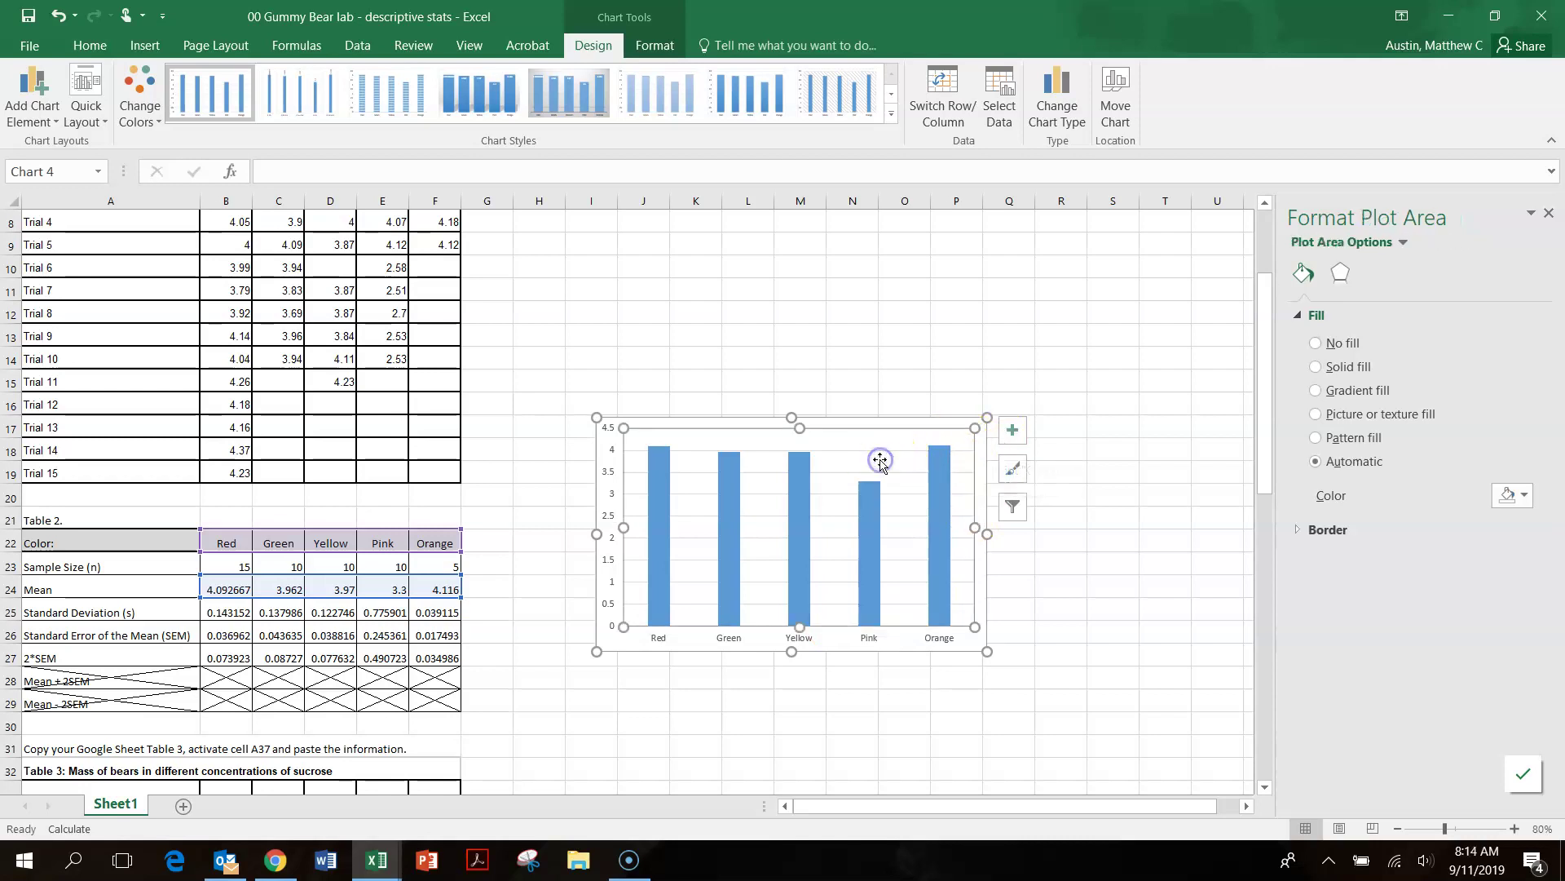
click(604, 444)
key(Delete)
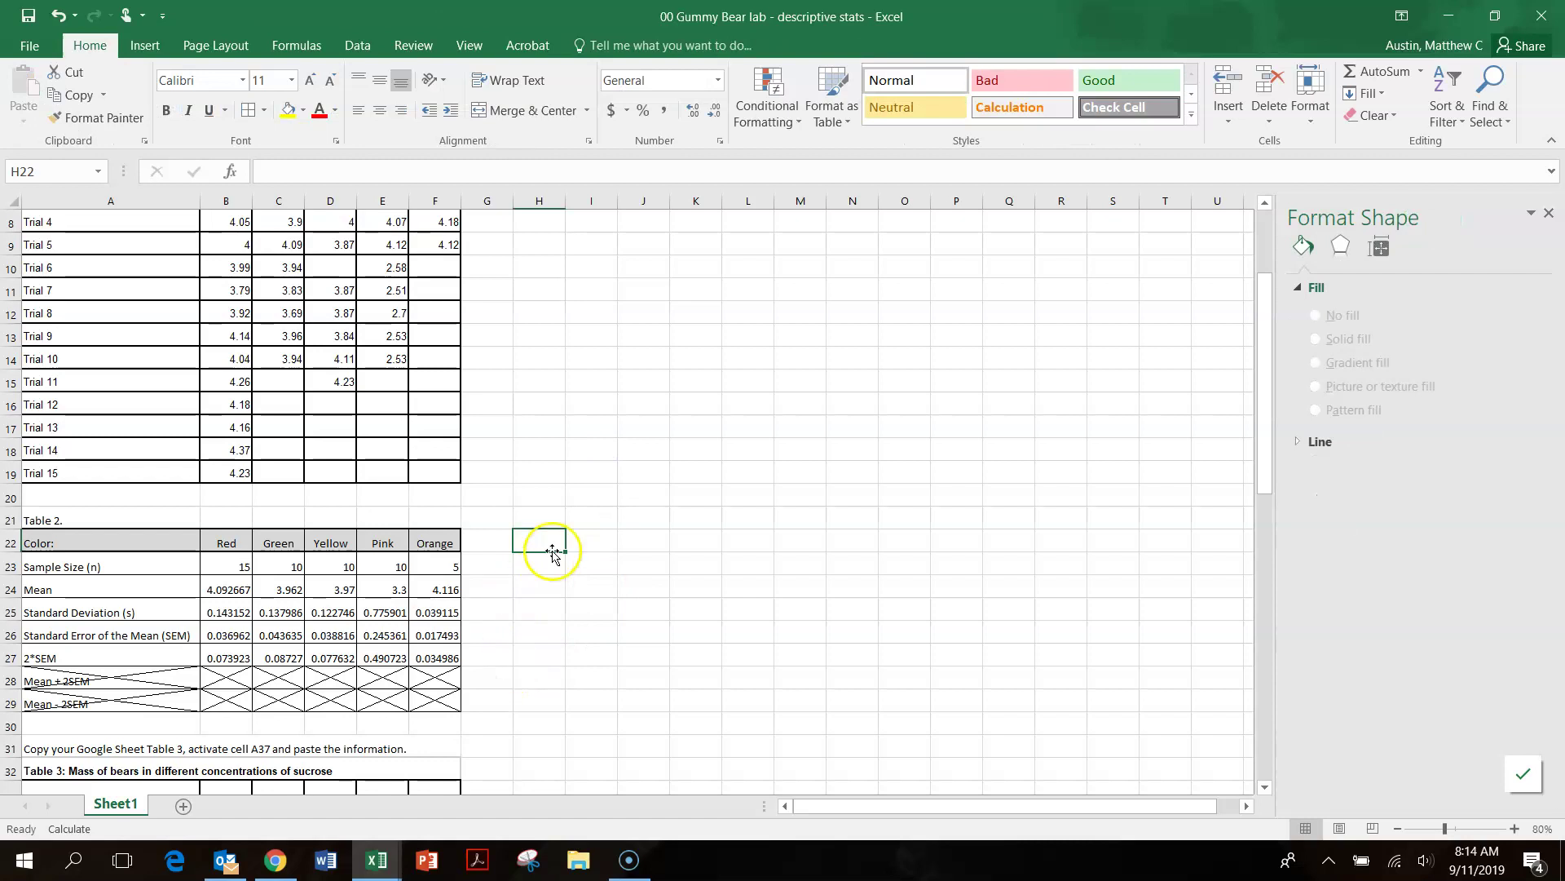
- Insert a 2-D clustered column chart of B22:F22 and B24:F24, place it beside Table 2, and add axis titles
drag(227, 543, 425, 552)
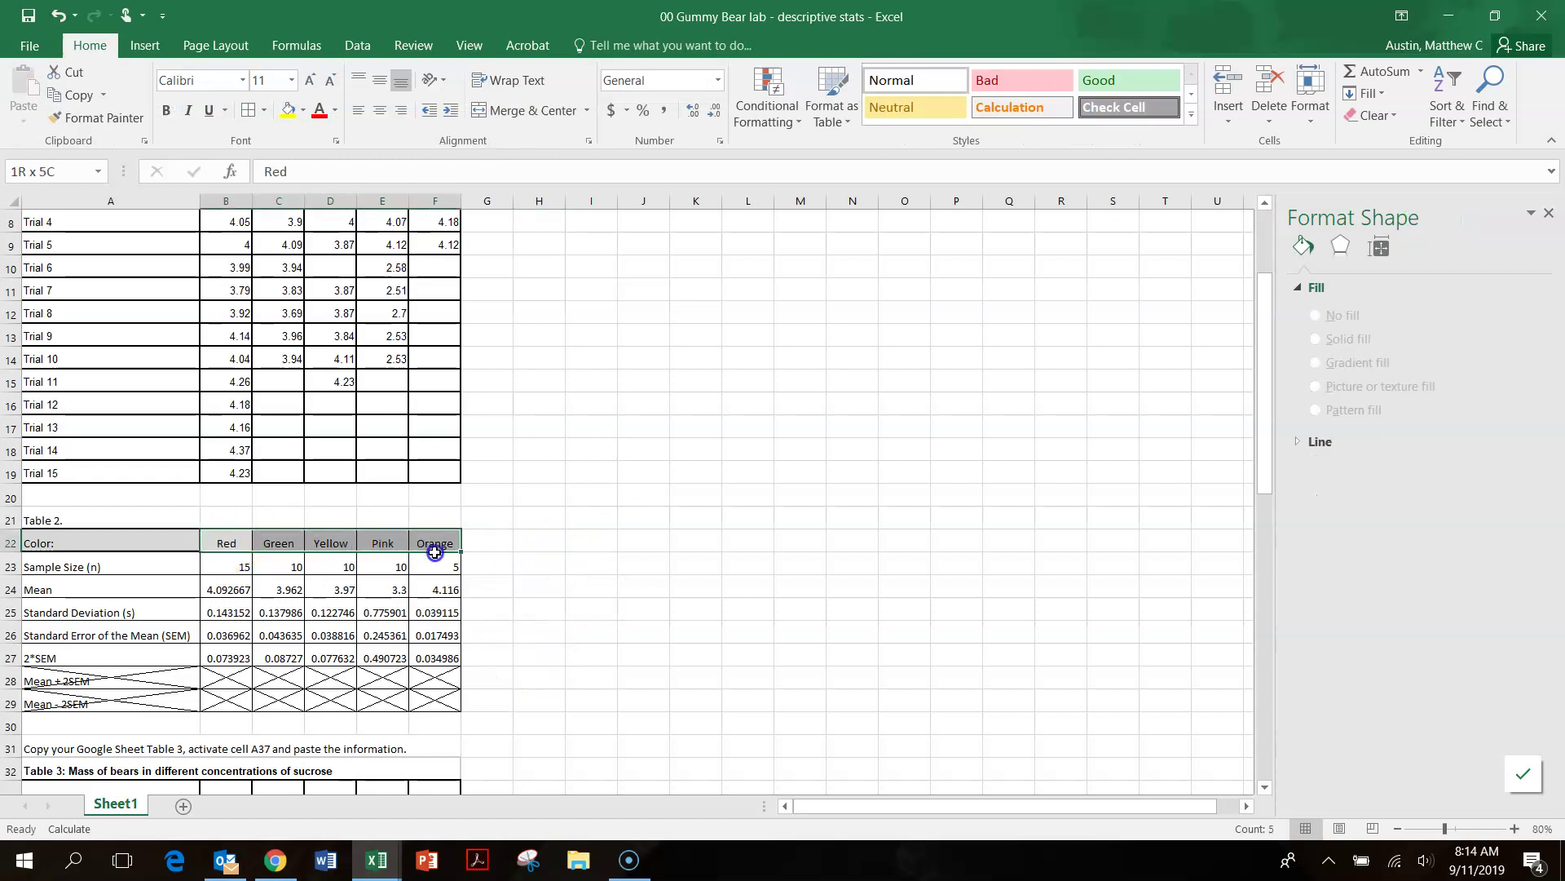
drag(226, 541, 429, 545)
drag(225, 590, 436, 588)
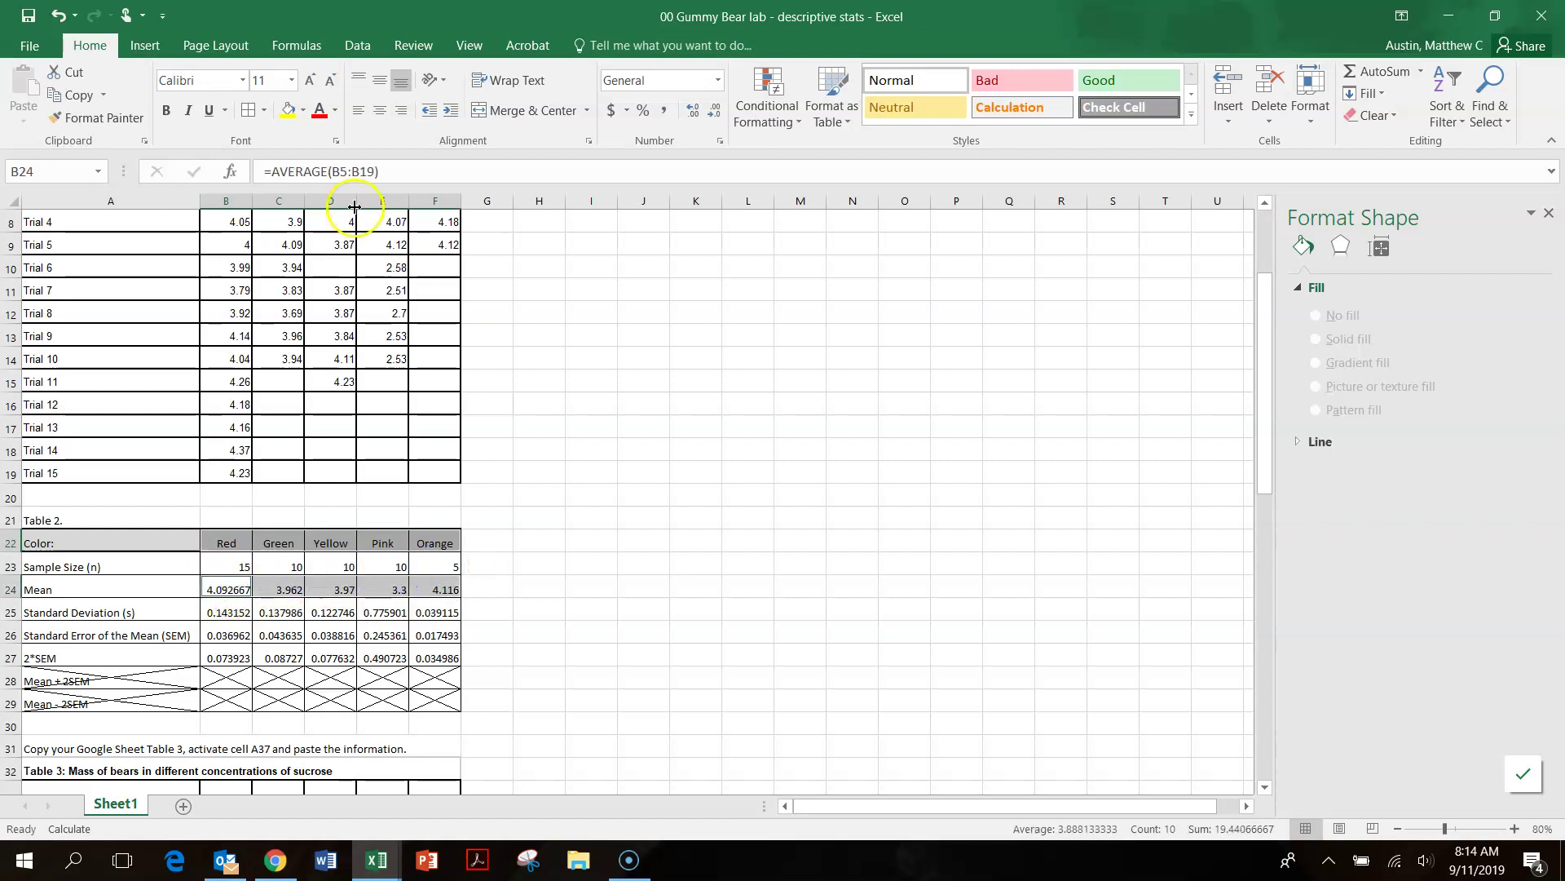
click(140, 45)
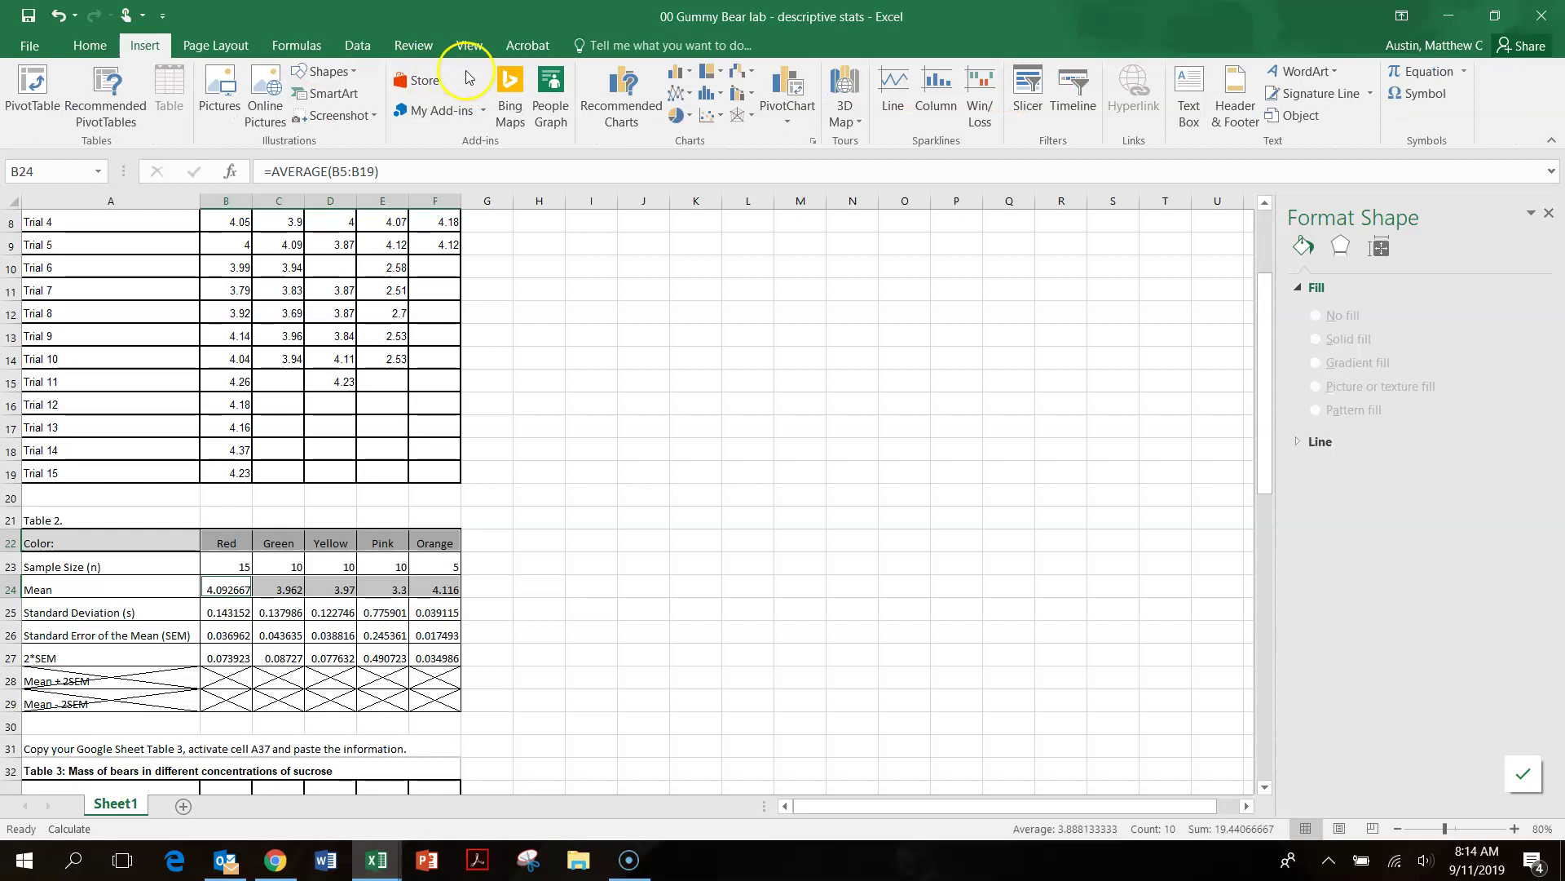
click(678, 74)
click(694, 136)
drag(740, 412, 804, 507)
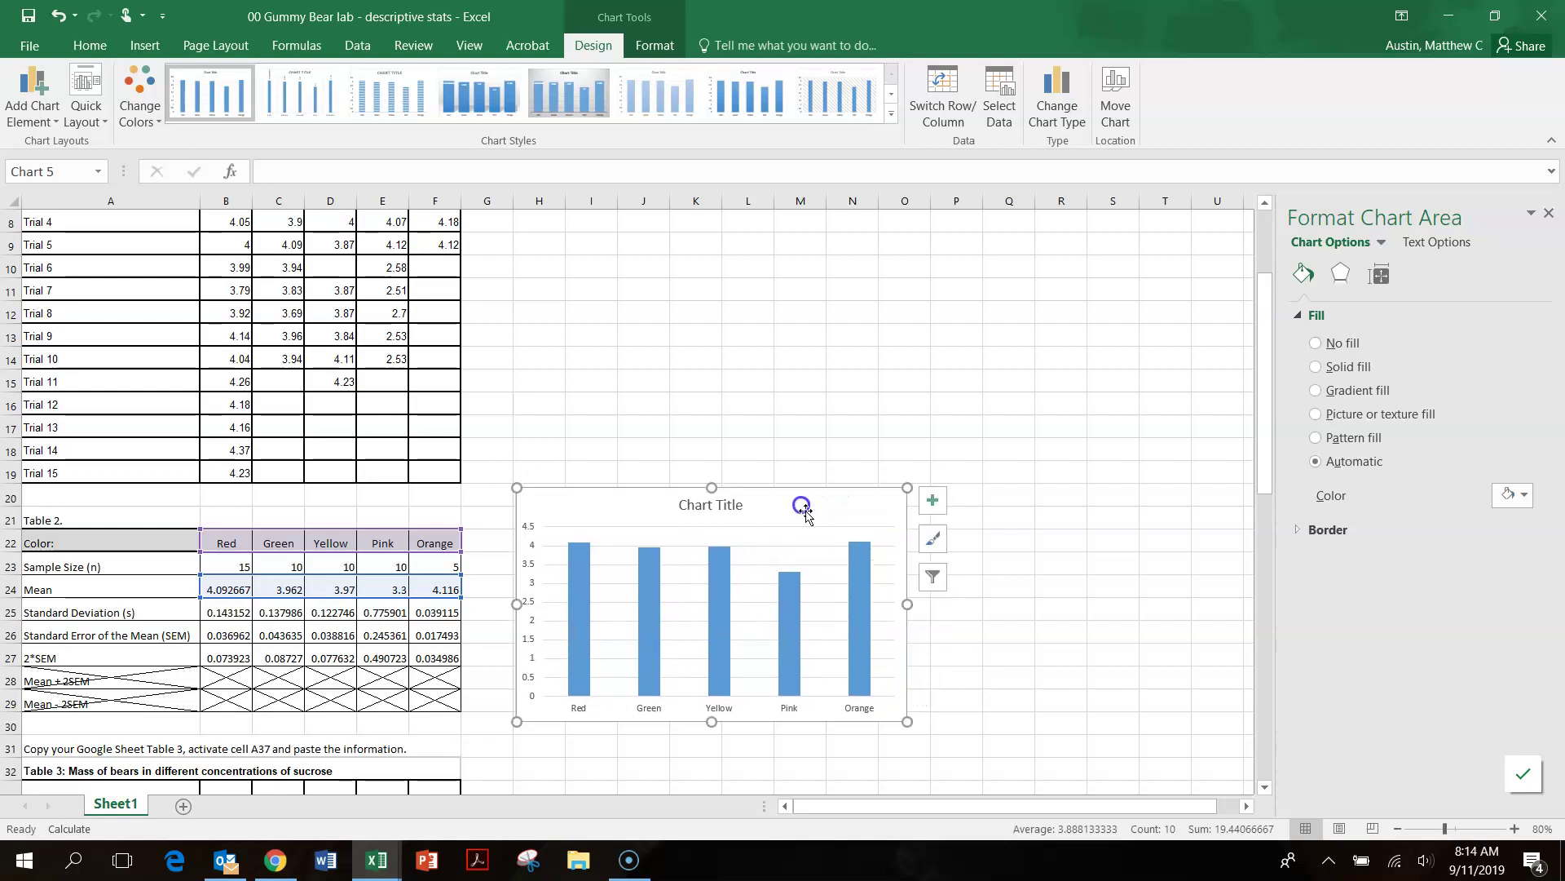
click(930, 510)
click(996, 539)
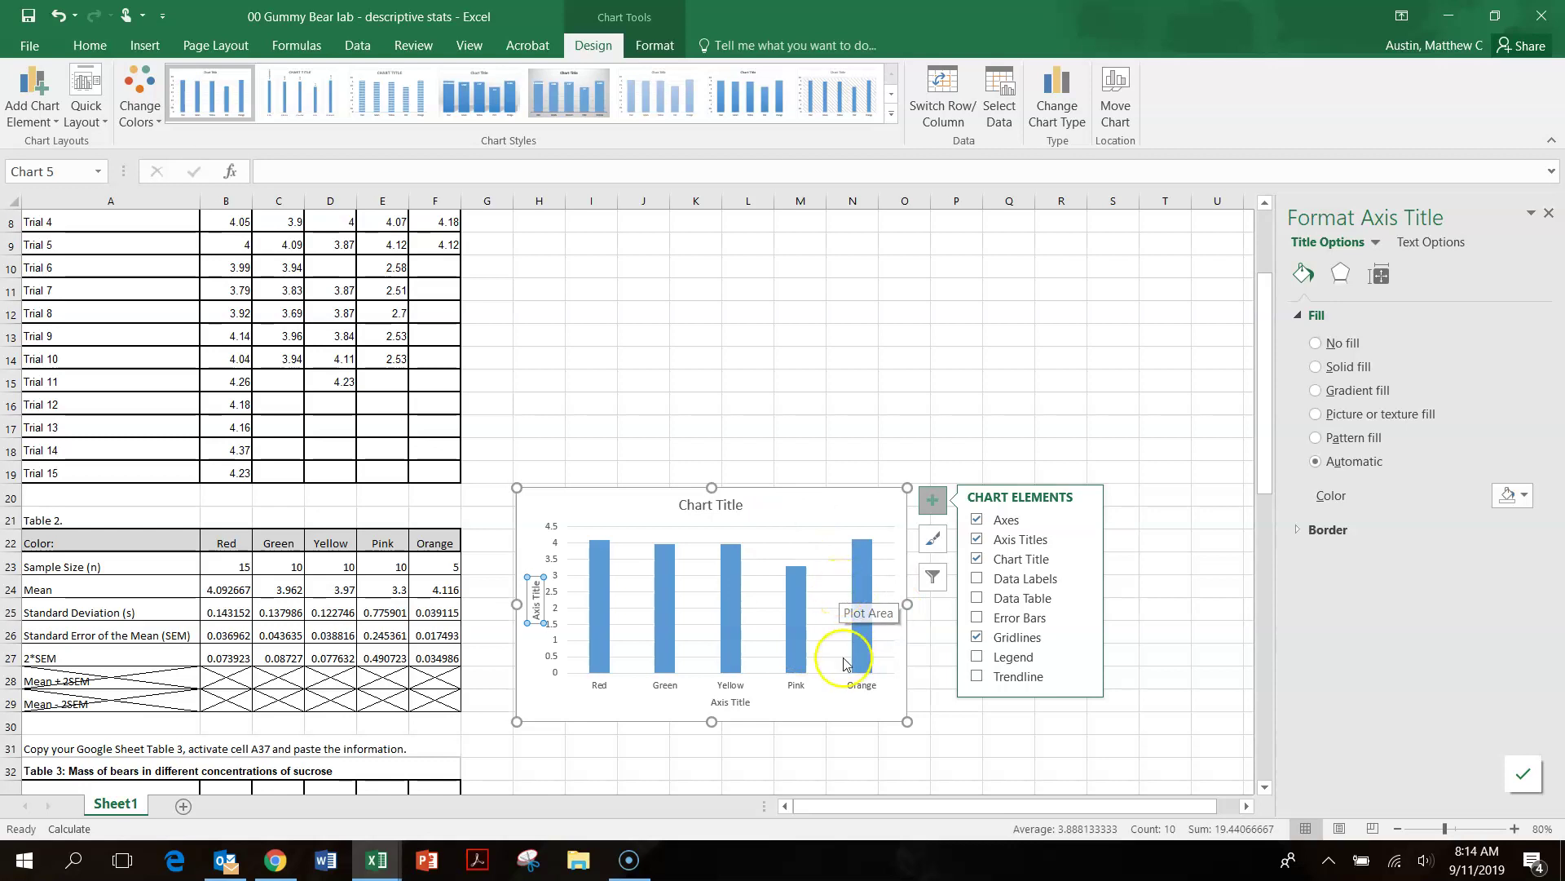
- Fill only the Red bar of the chart with standard dark red
click(598, 646)
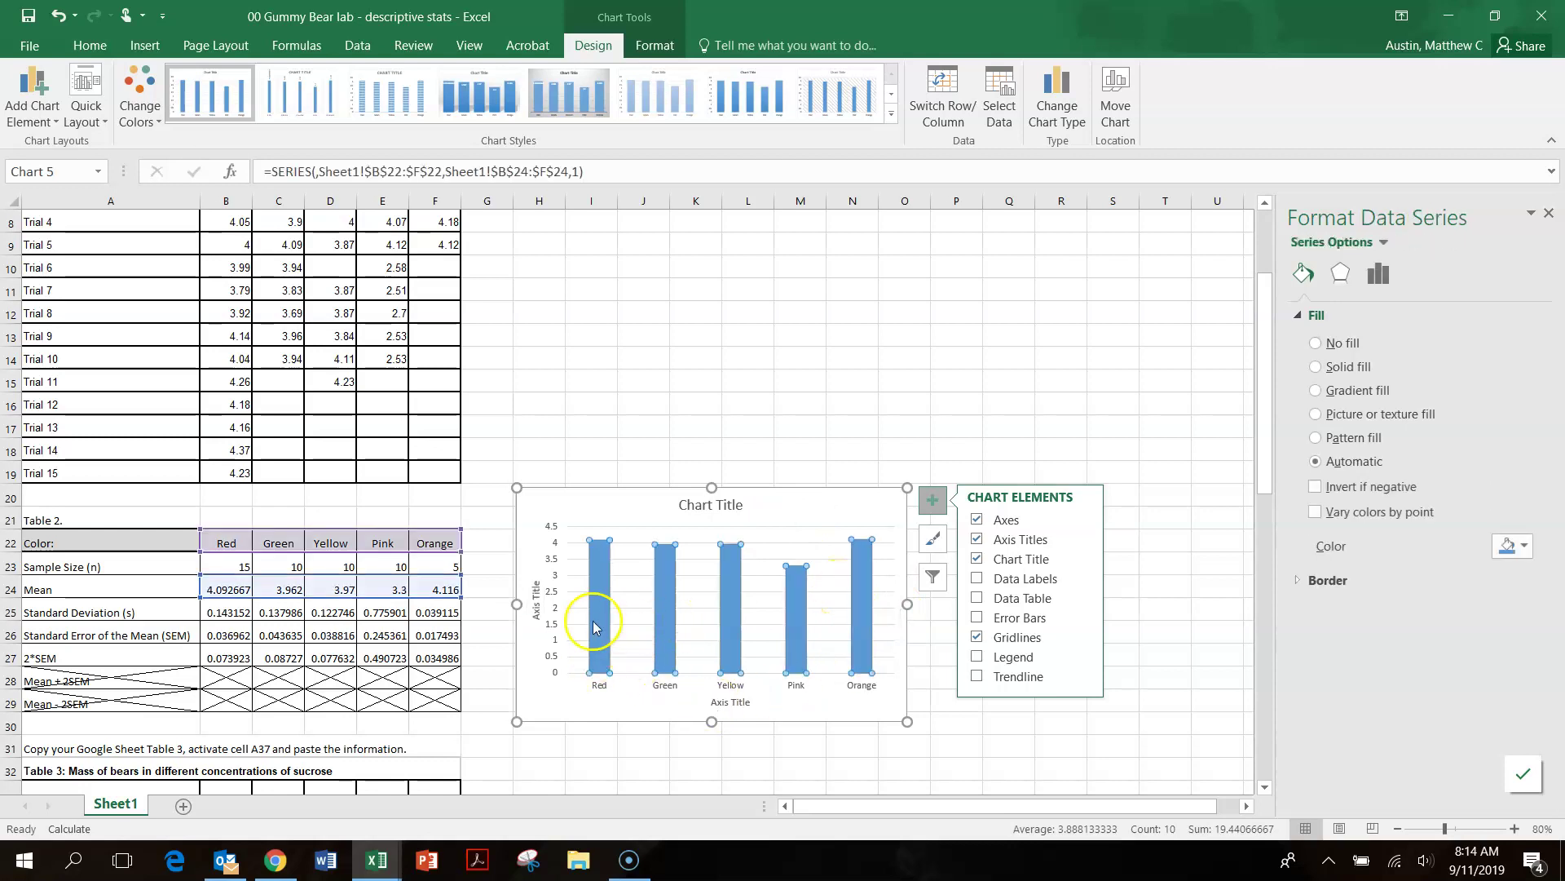
mouse_move(600, 621)
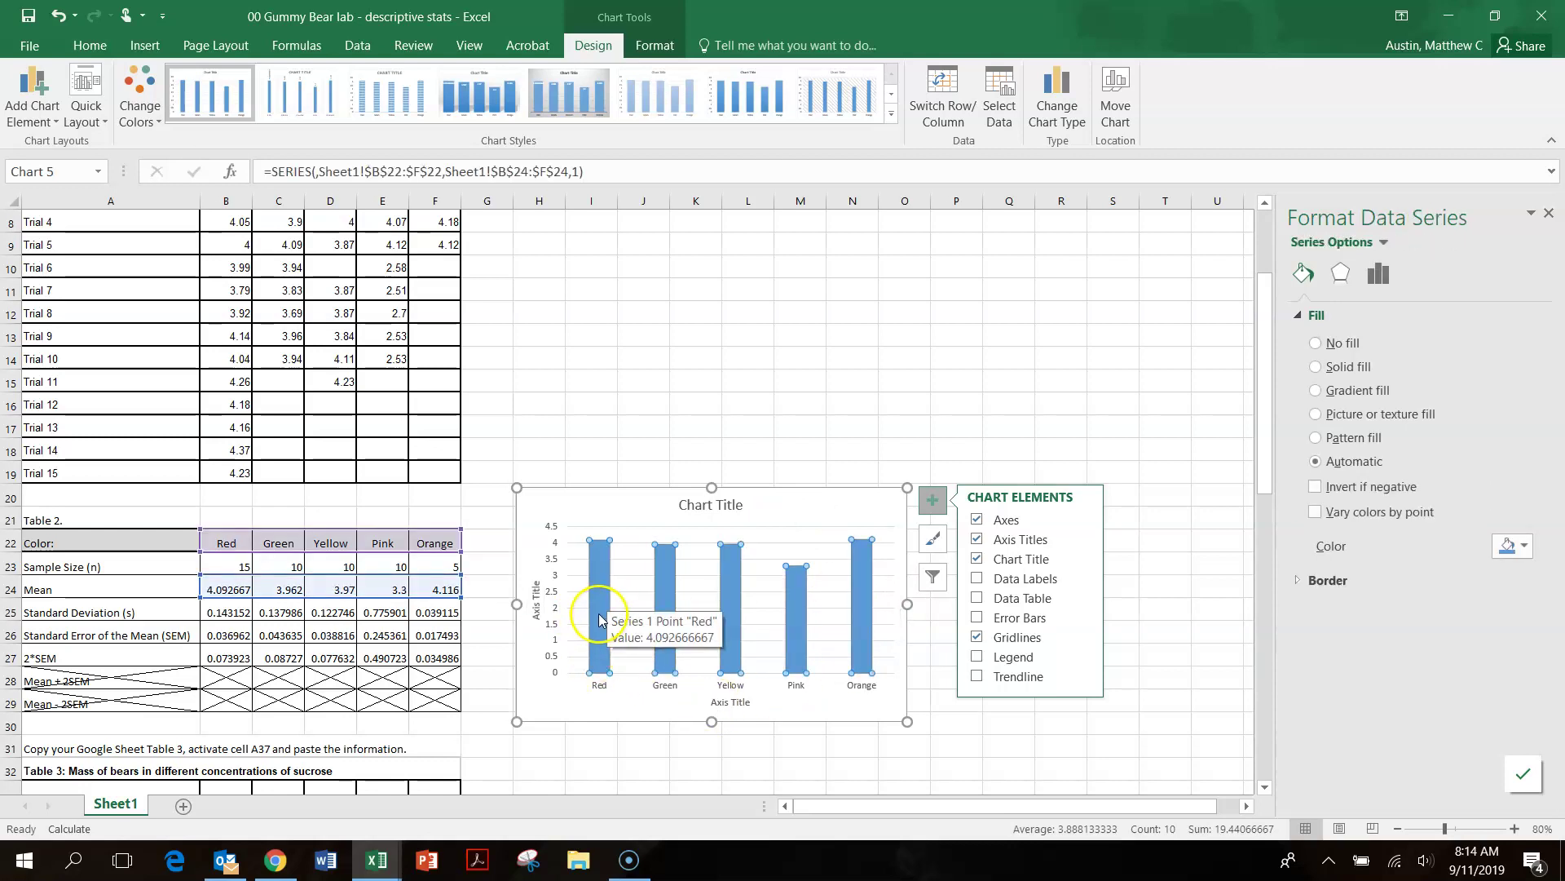
click(607, 607)
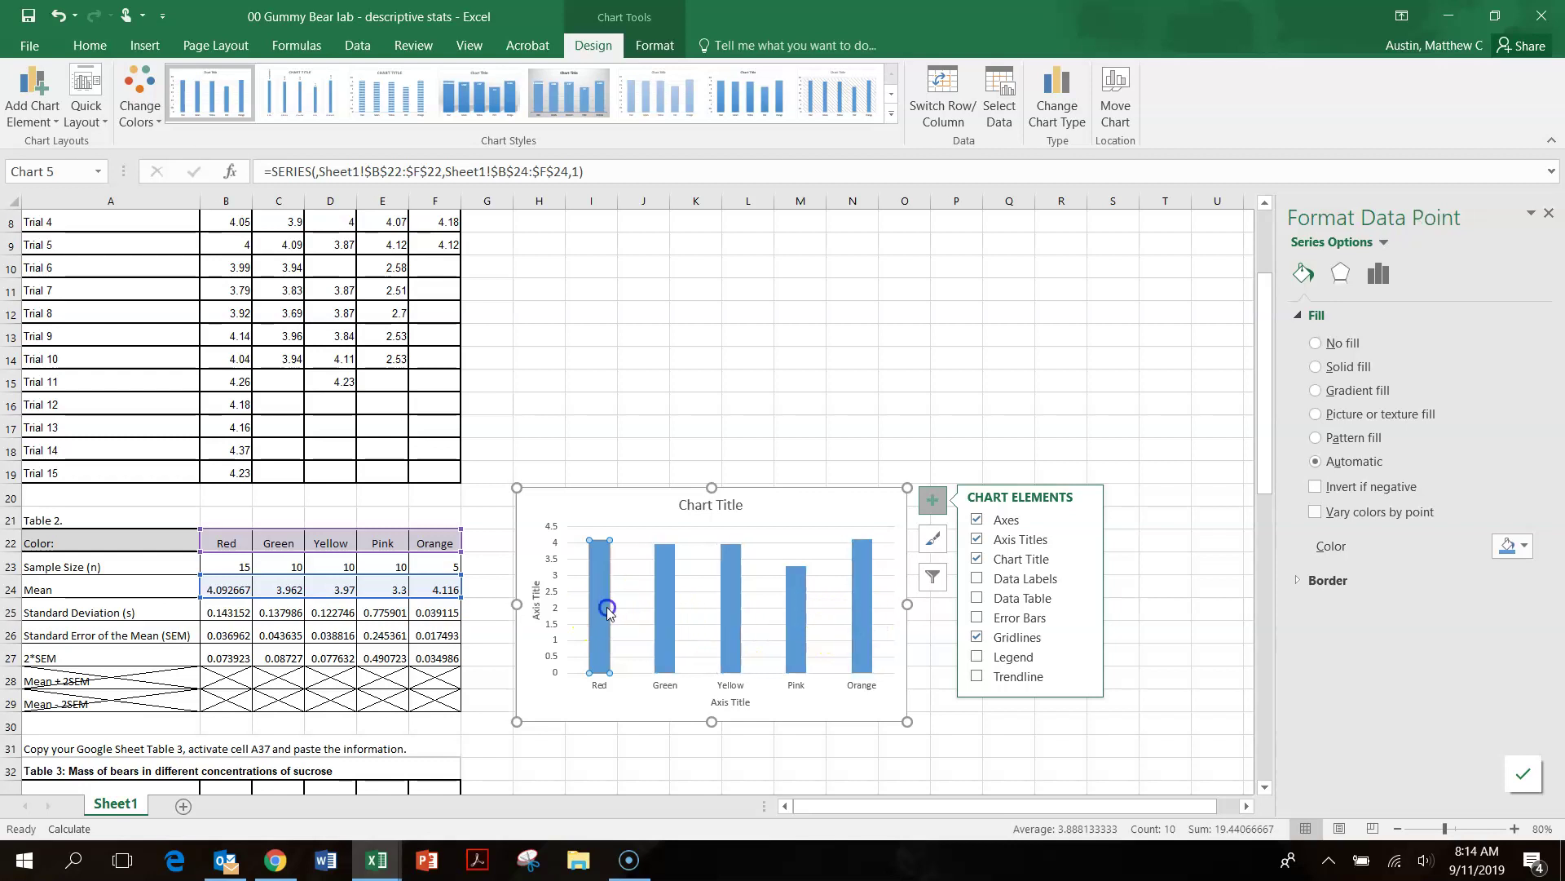
right_click(603, 601)
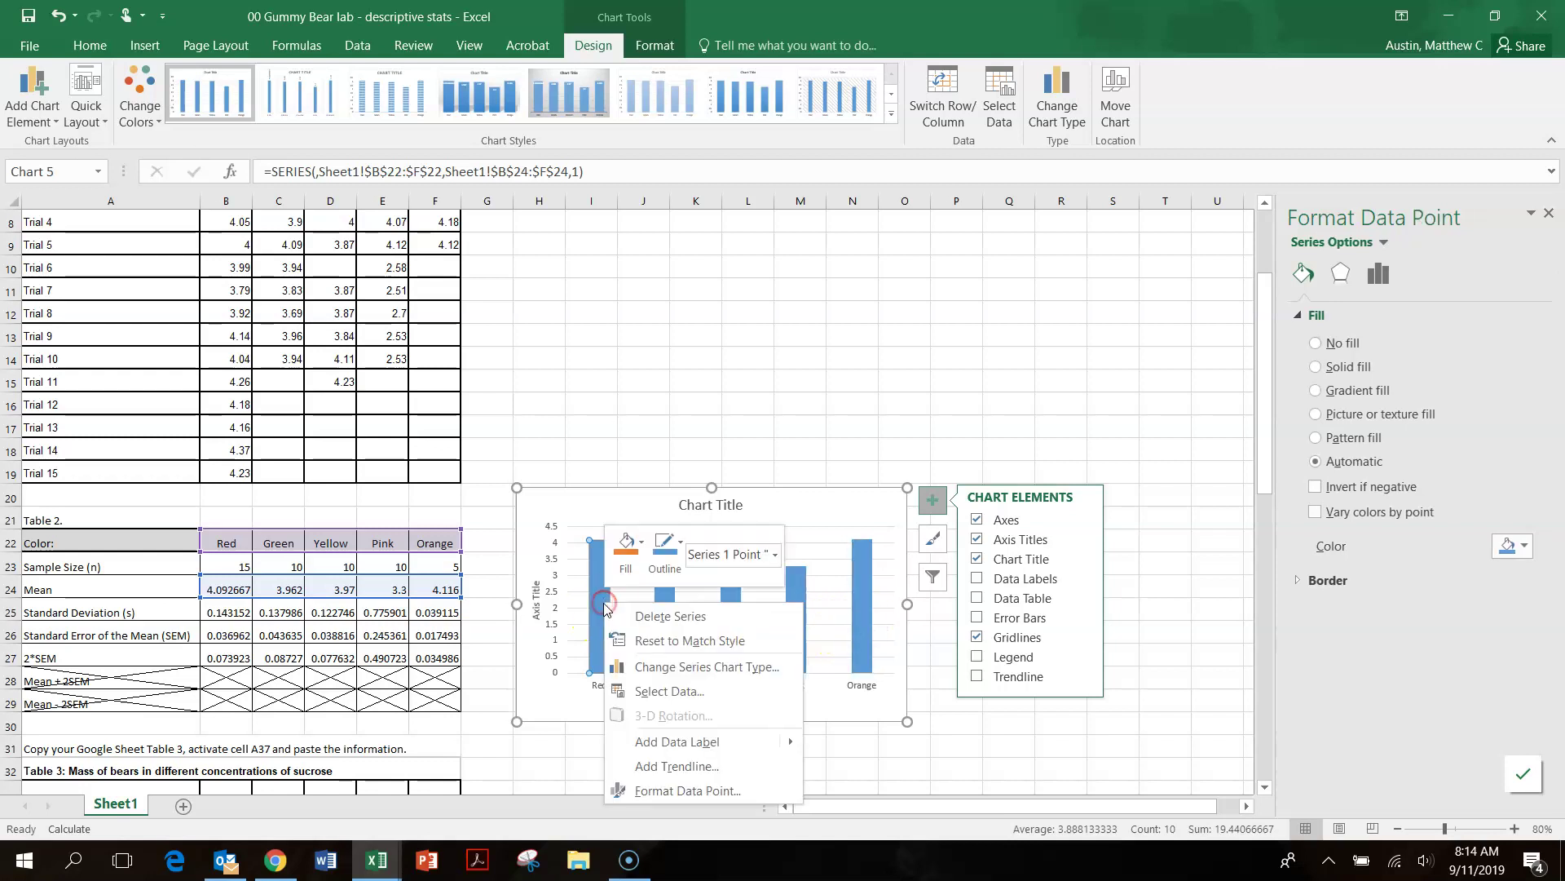
click(625, 545)
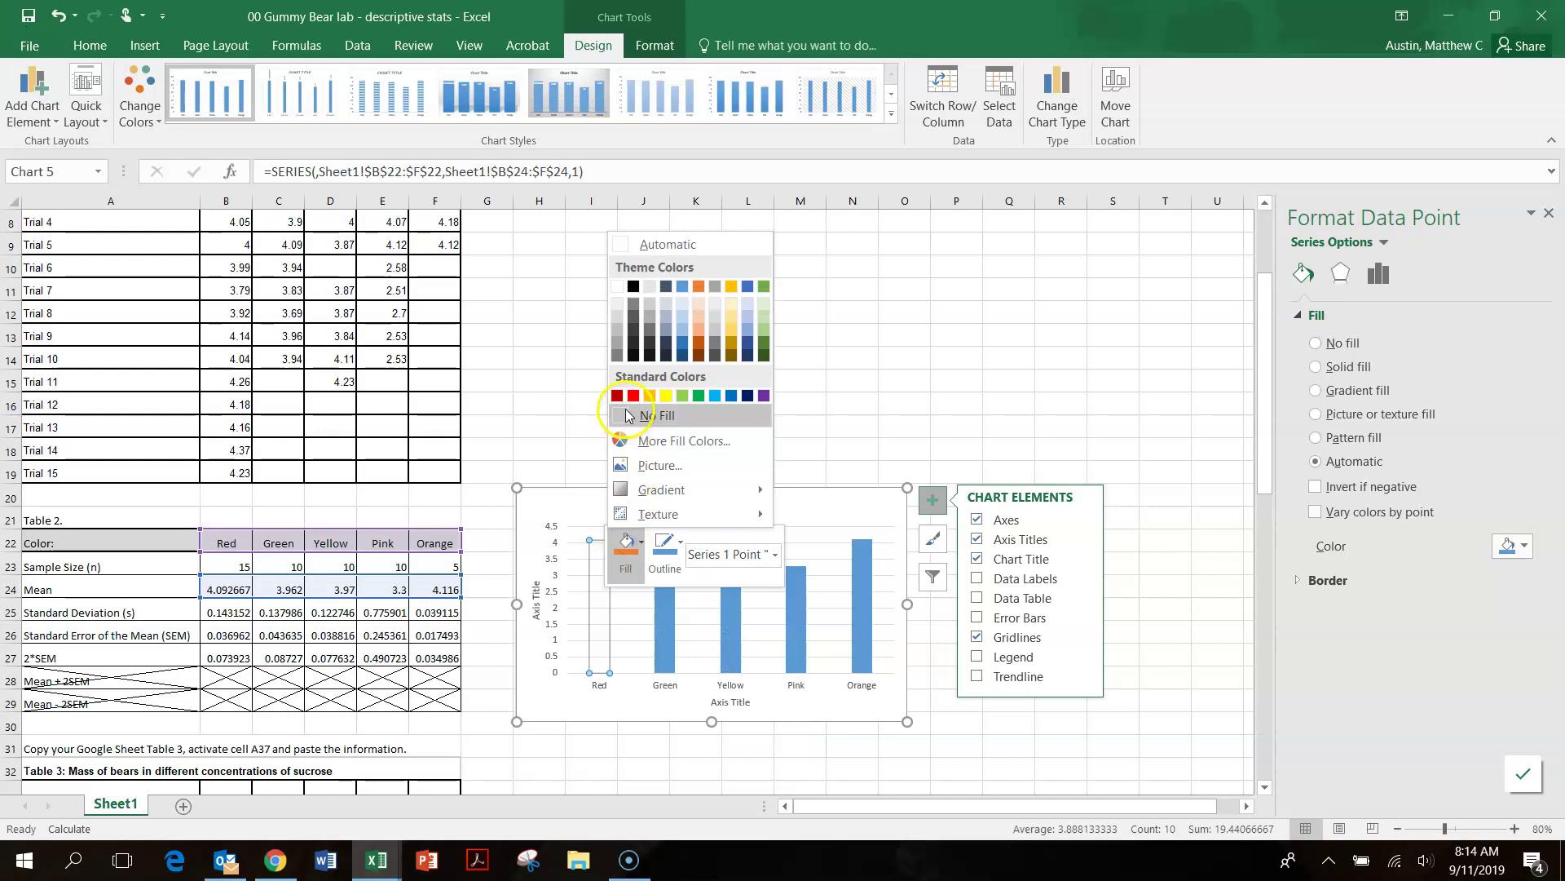
click(622, 402)
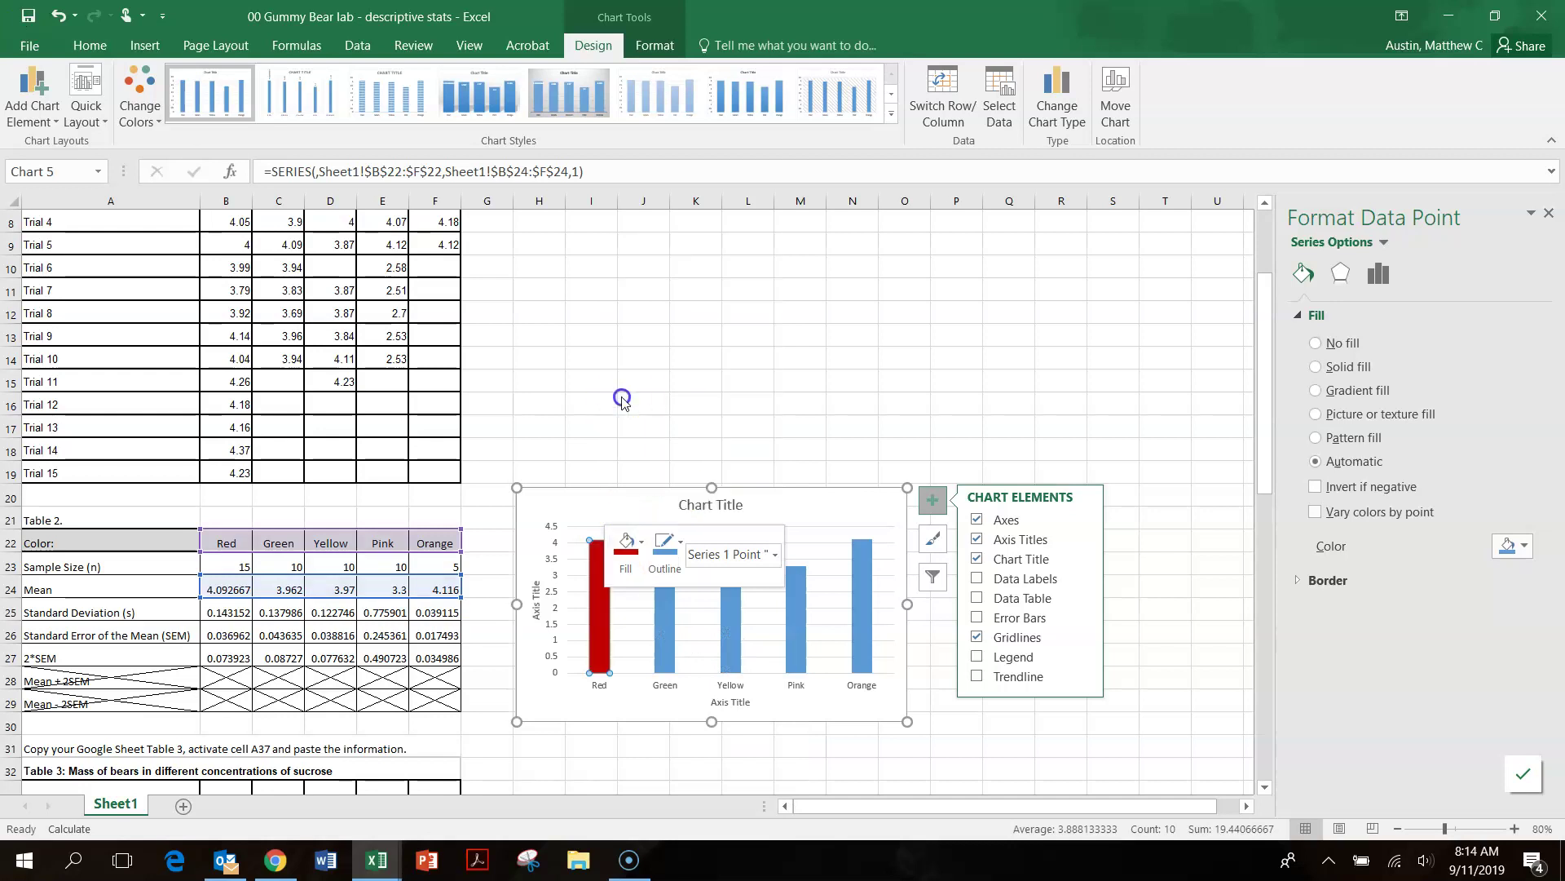
- Fill only the Green bar of the chart with a light green theme color
click(666, 648)
right_click(666, 649)
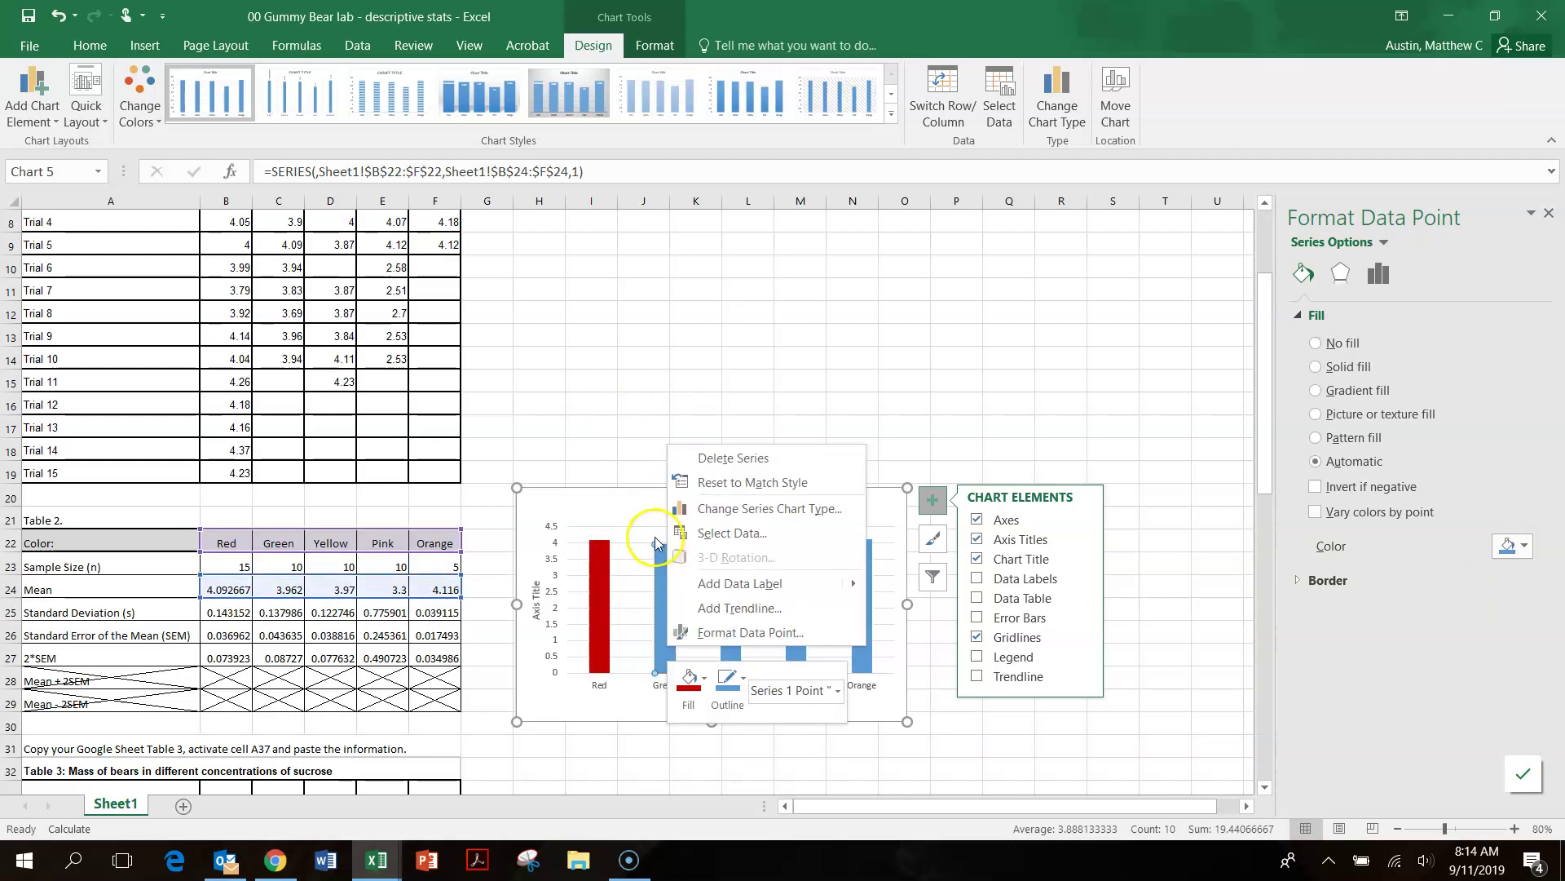
click(701, 690)
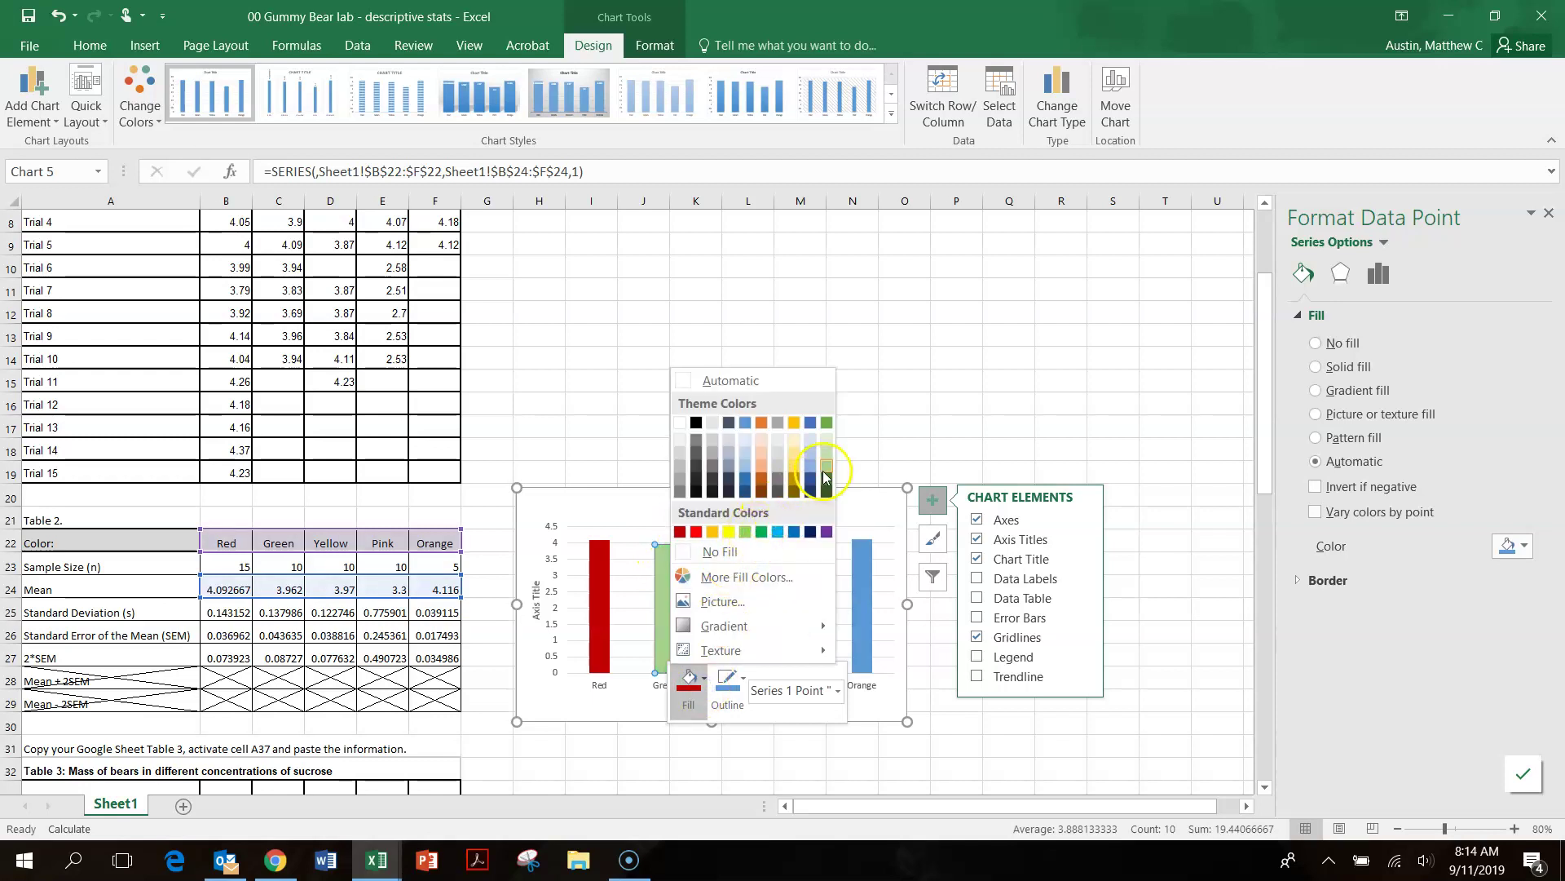
click(827, 466)
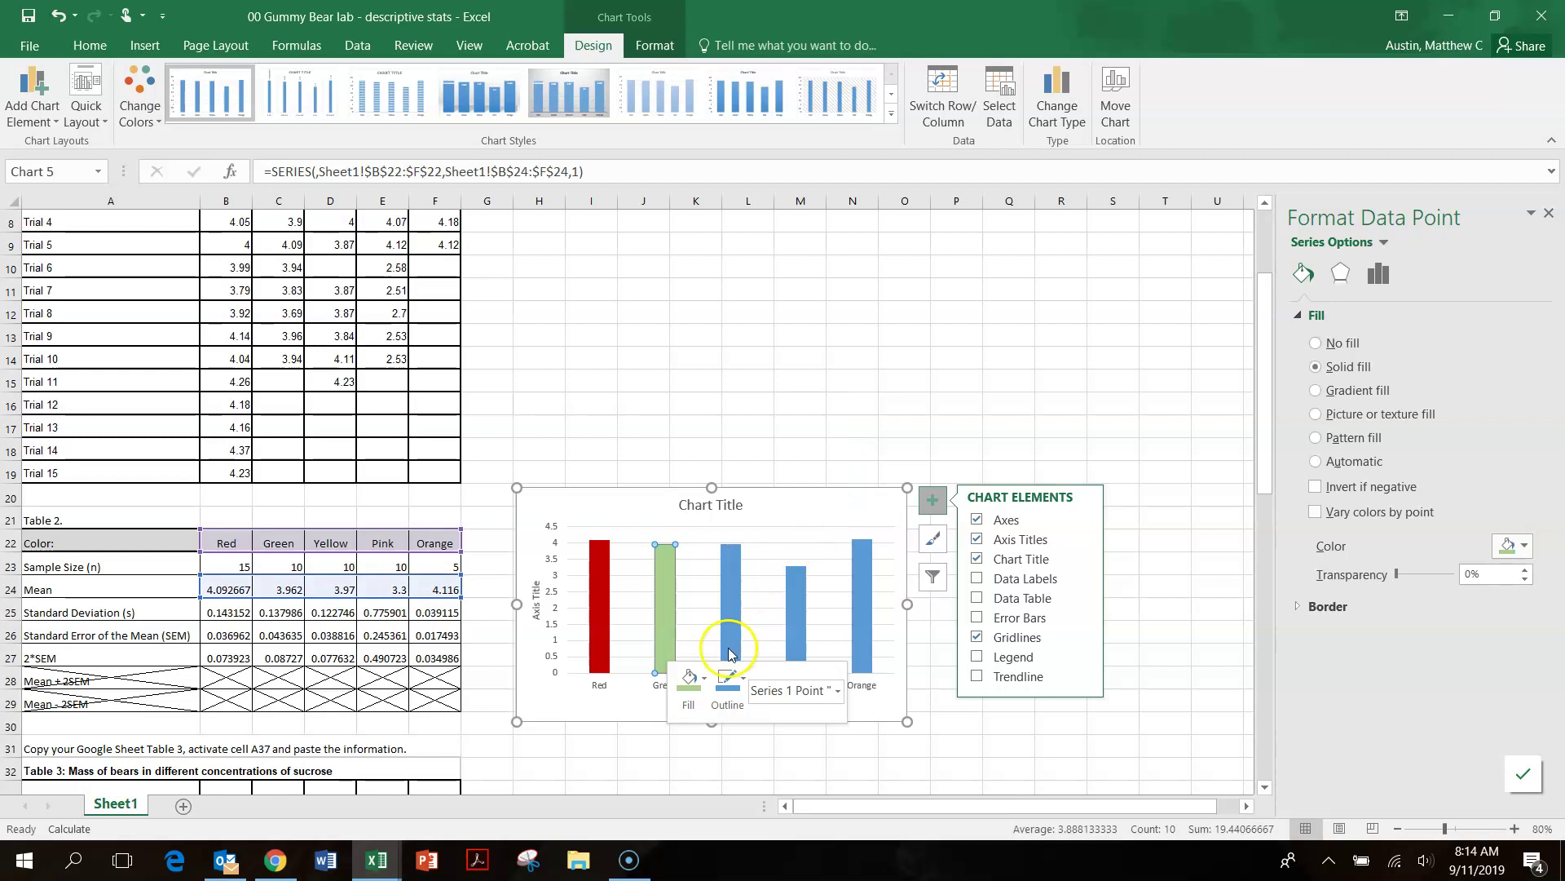
- Fill only the Yellow bar with a pale yellow chosen from the additional fill colors
click(771, 523)
click(737, 621)
click(737, 621)
right_click(737, 621)
click(762, 568)
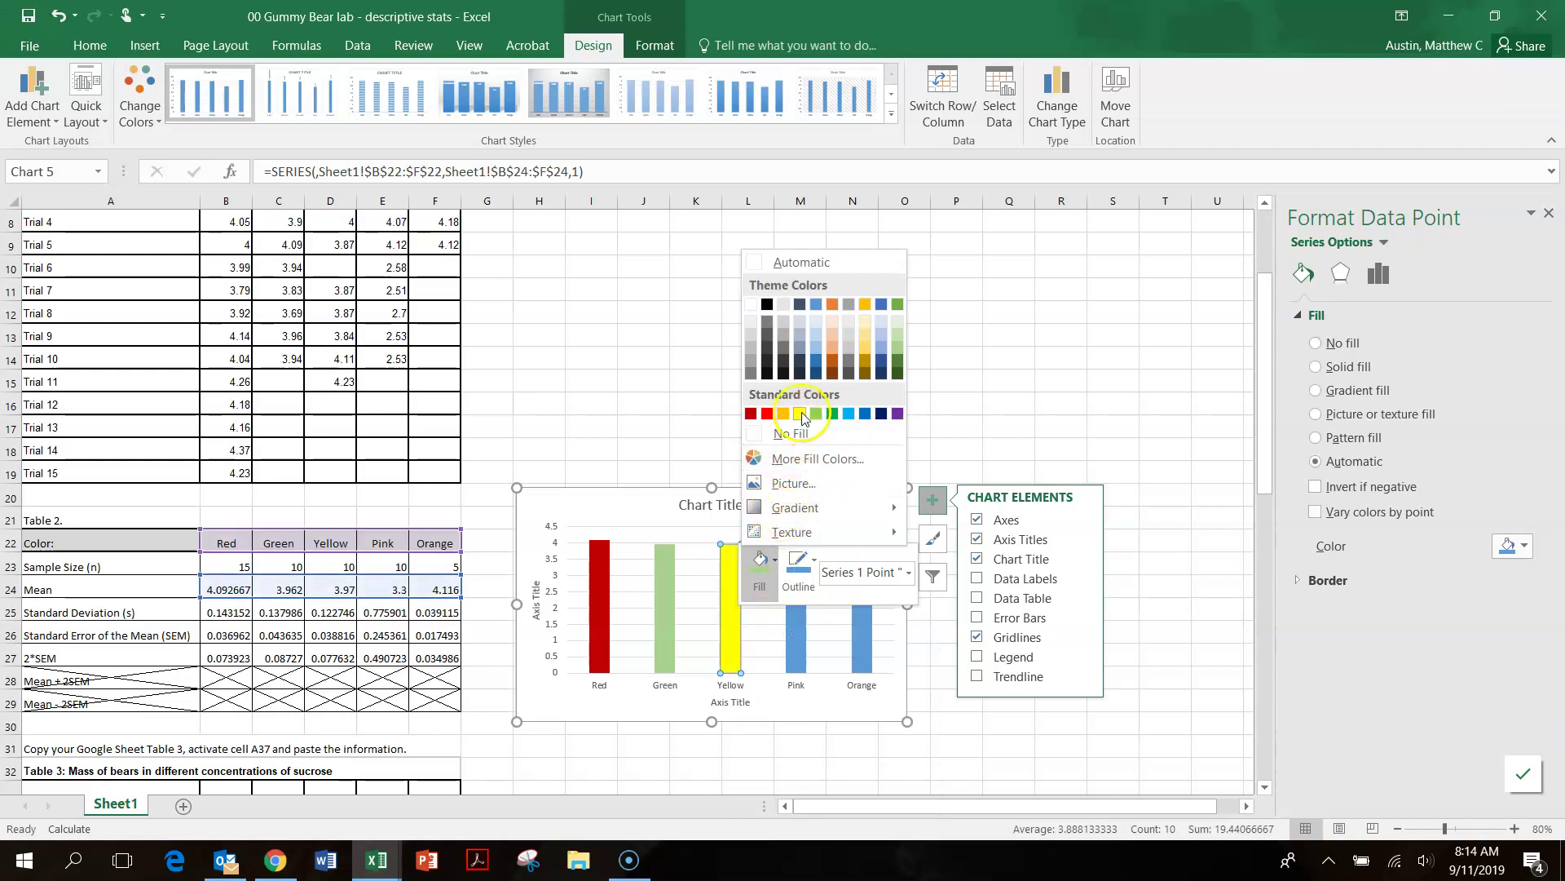
click(796, 463)
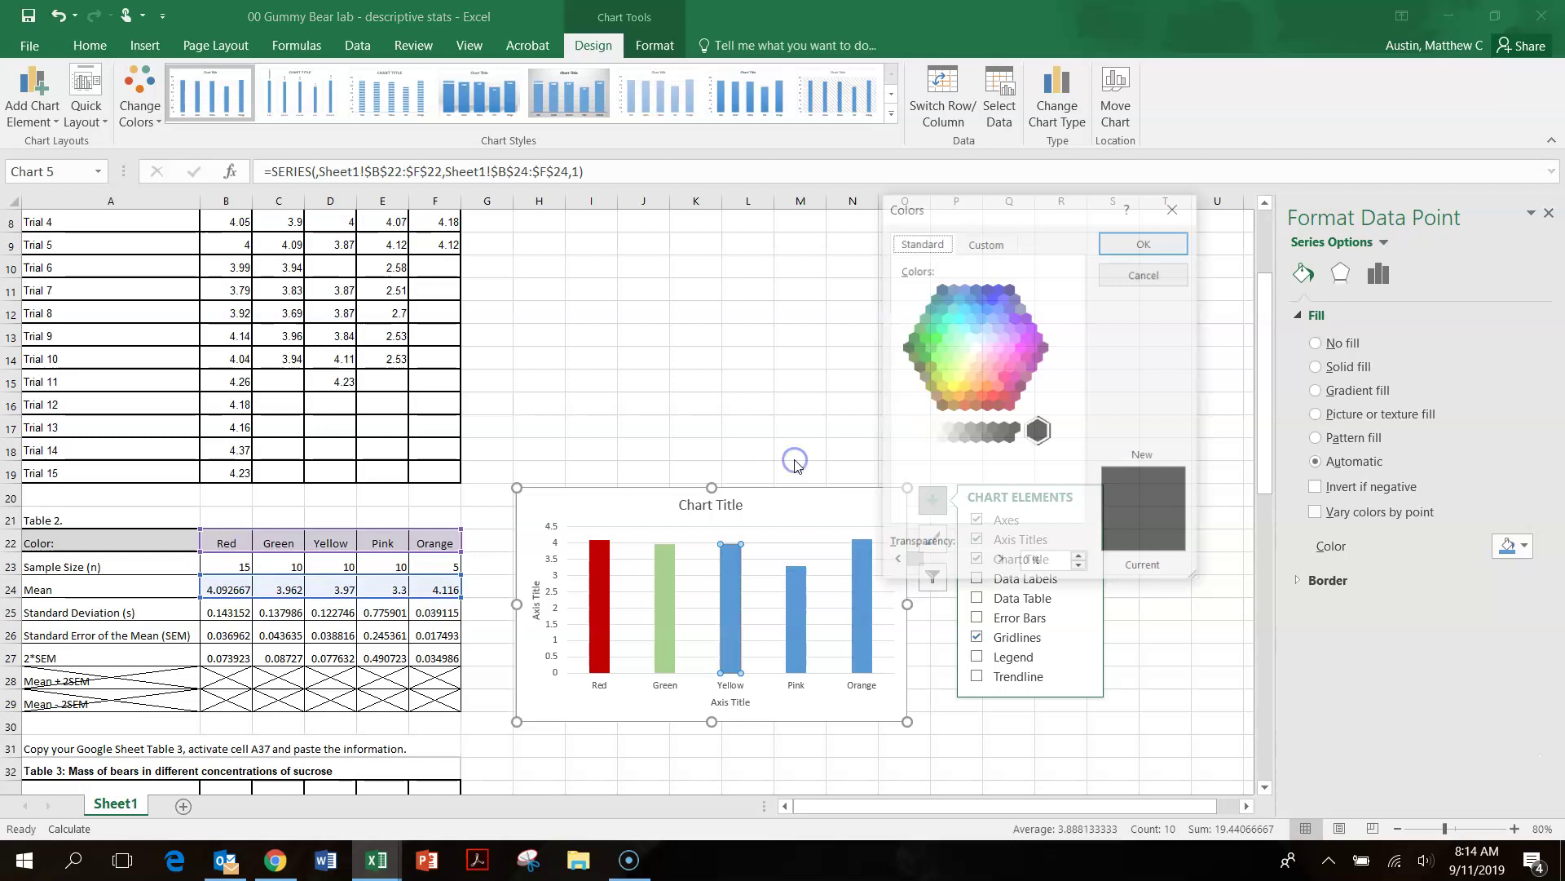
click(968, 356)
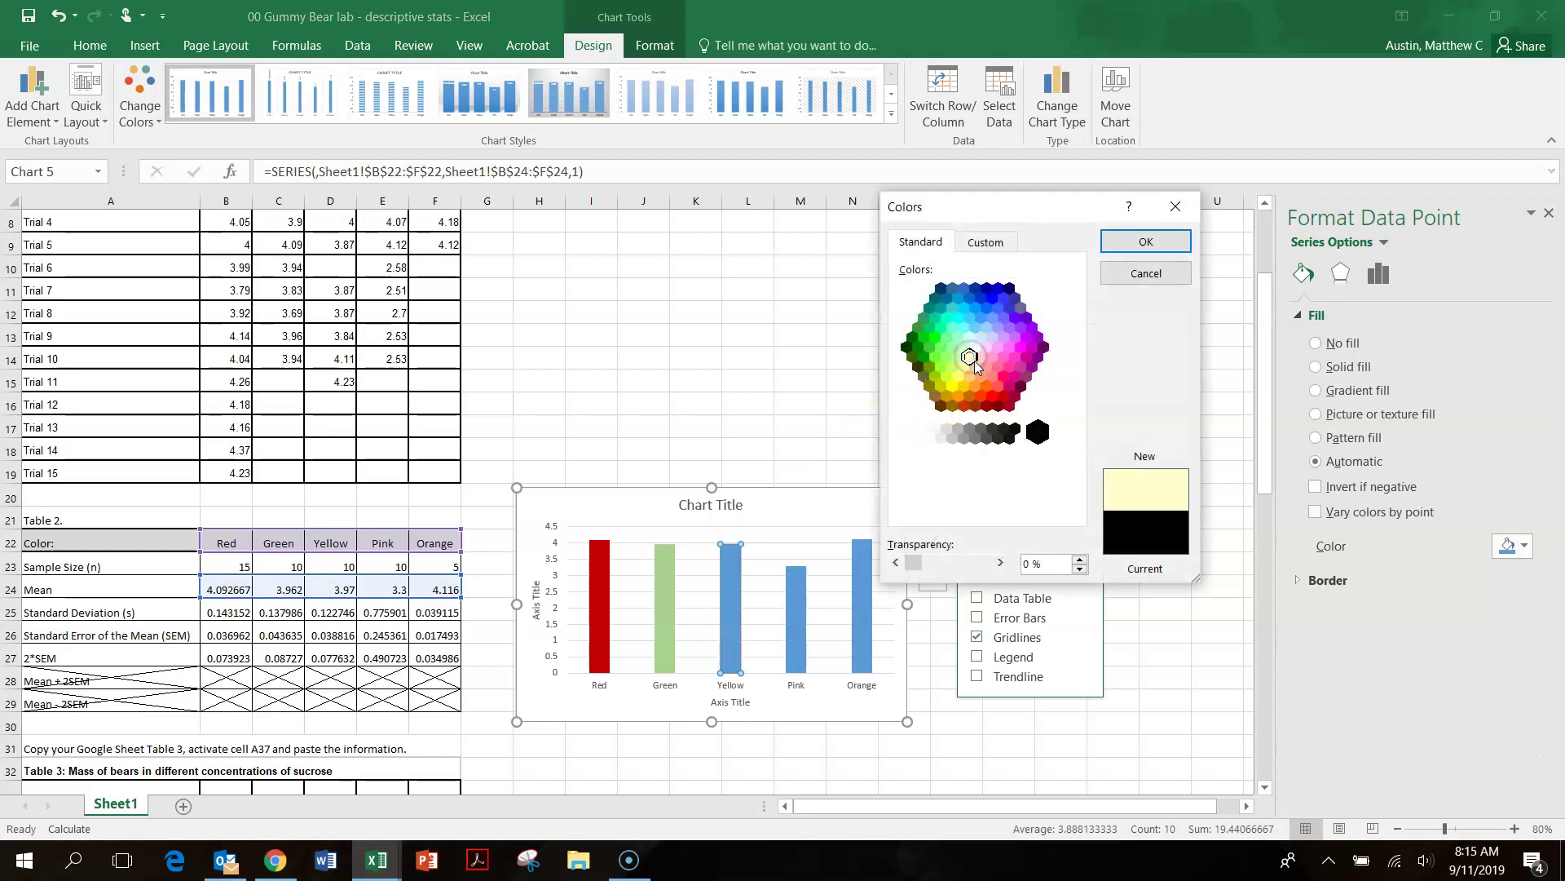
click(1147, 243)
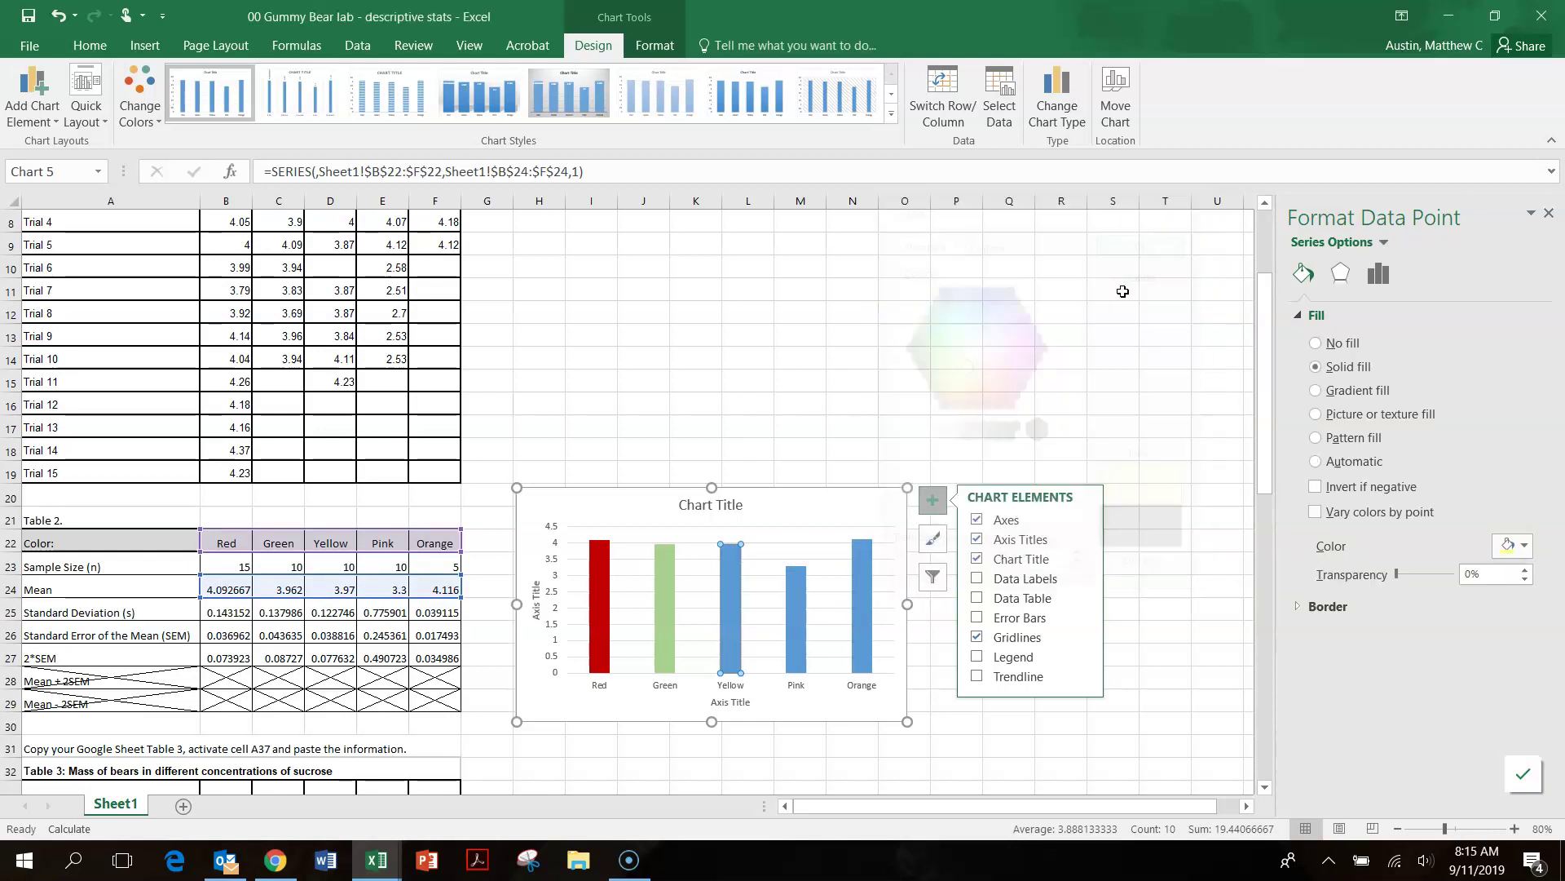
- Set the Pink bar's outline to a light pink chosen from the additional outline colors
click(797, 644)
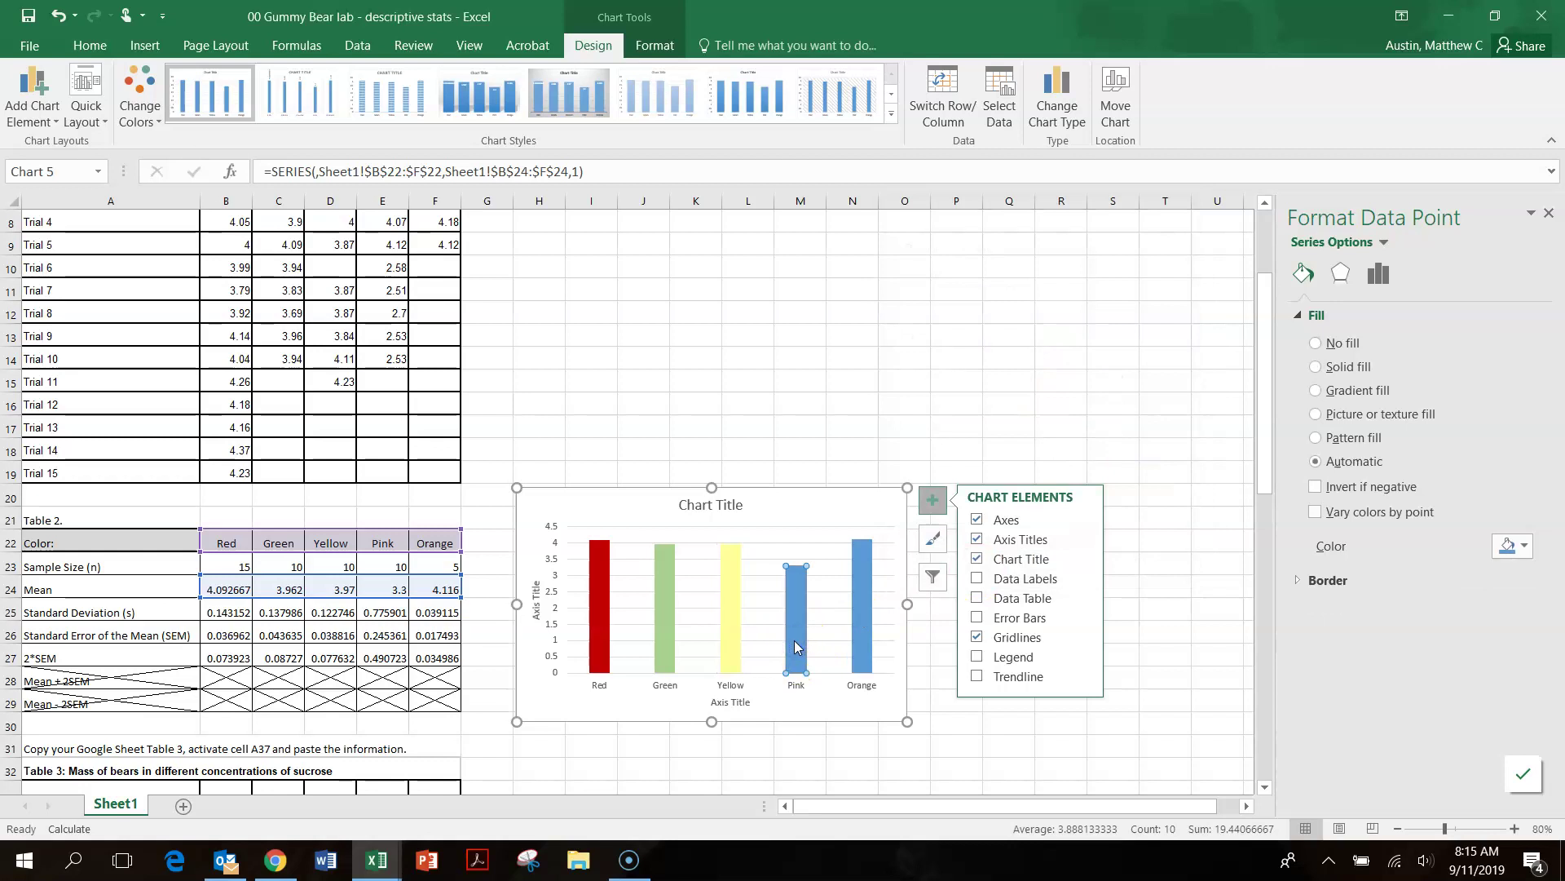
right_click(796, 647)
click(853, 673)
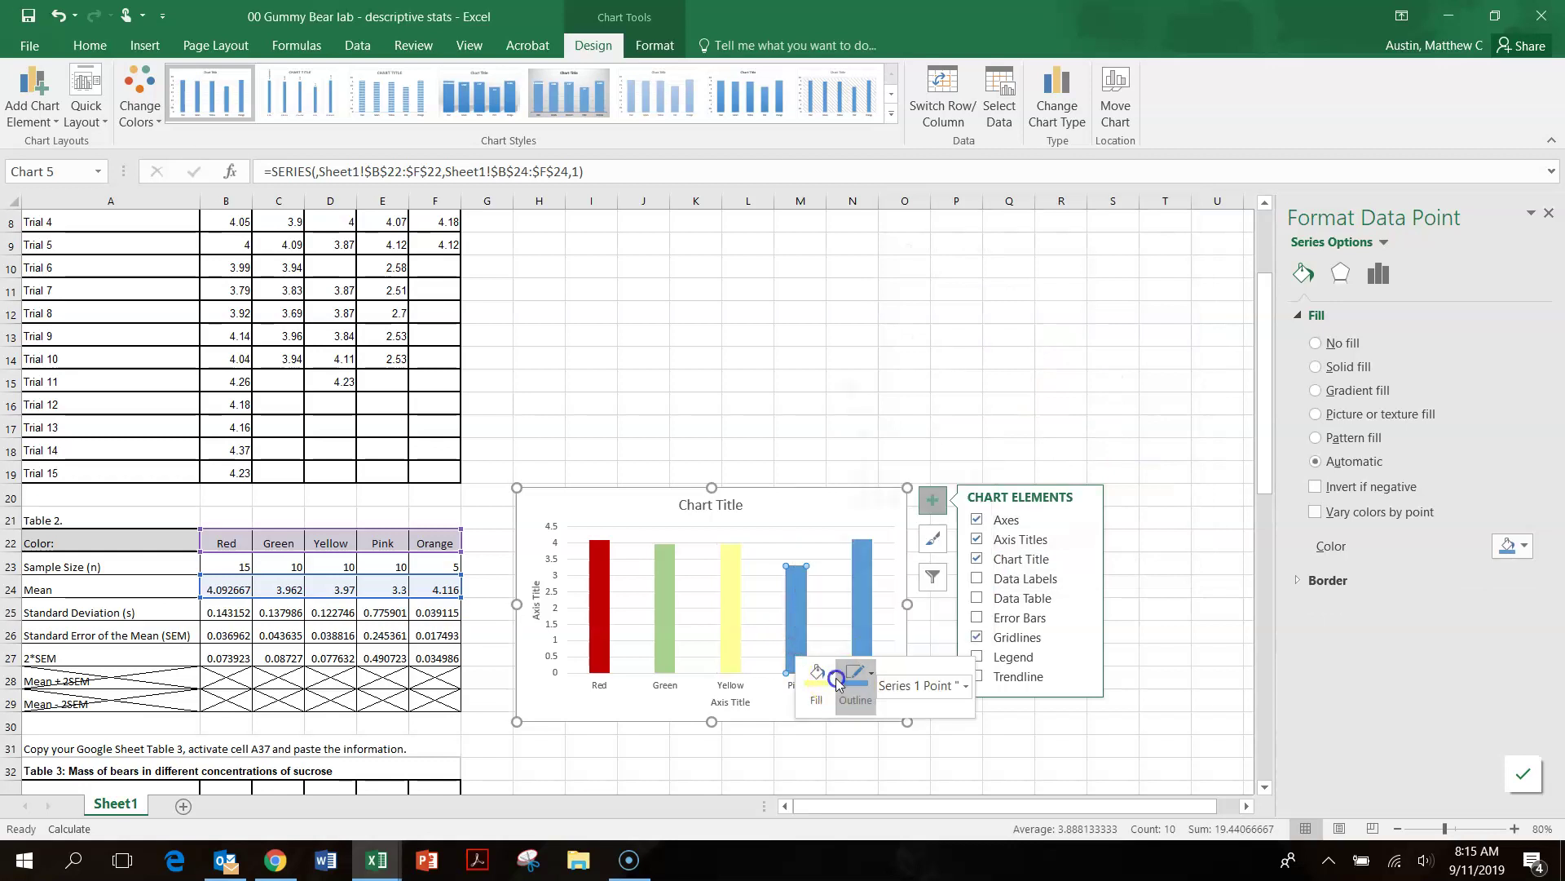
click(905, 596)
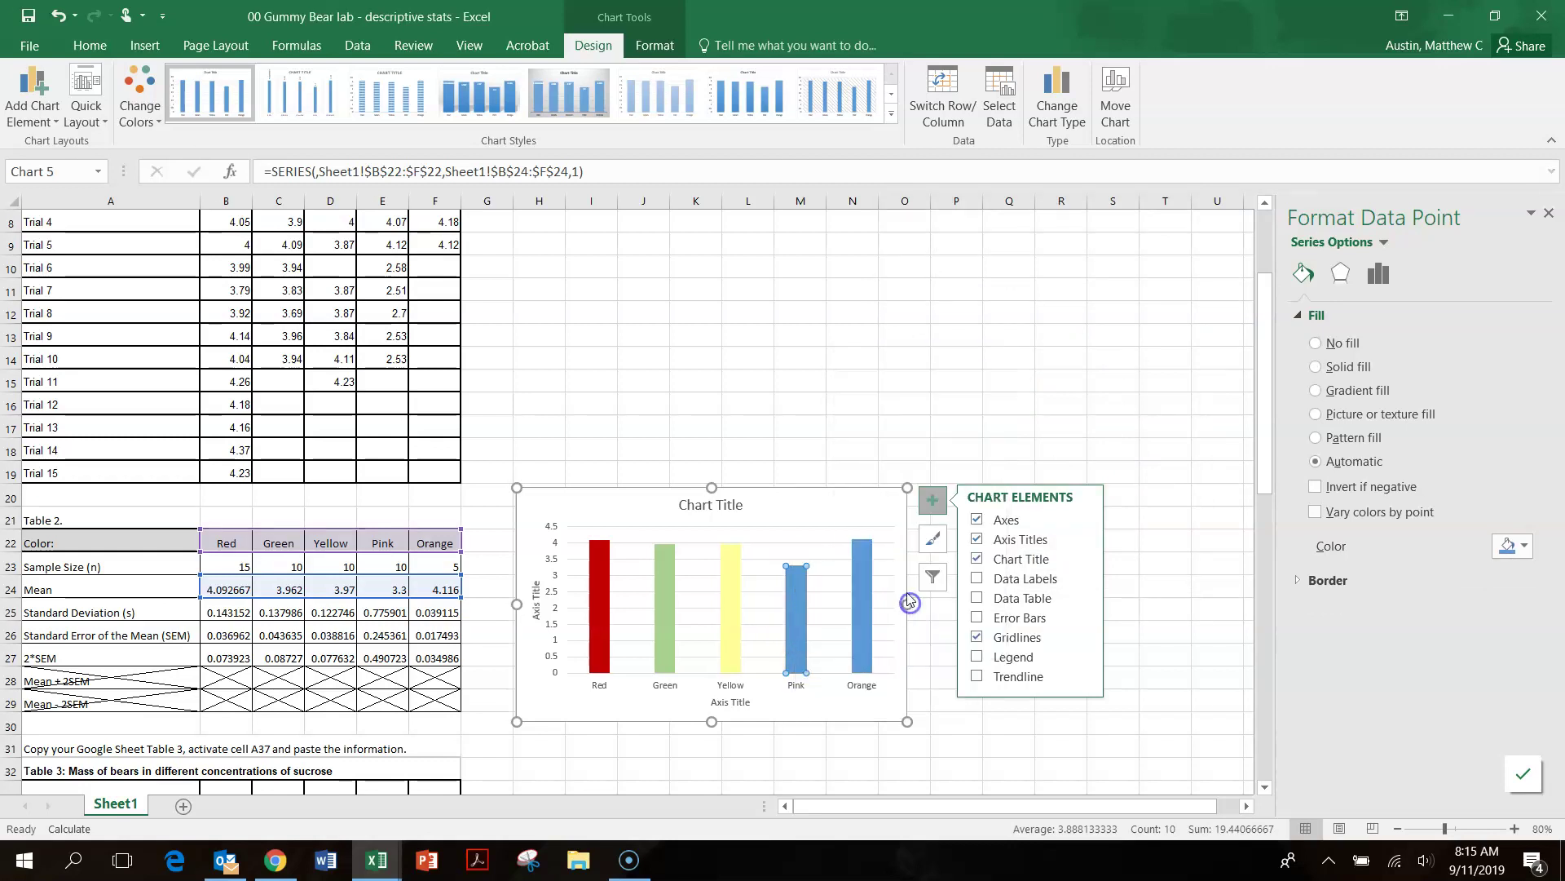
click(984, 357)
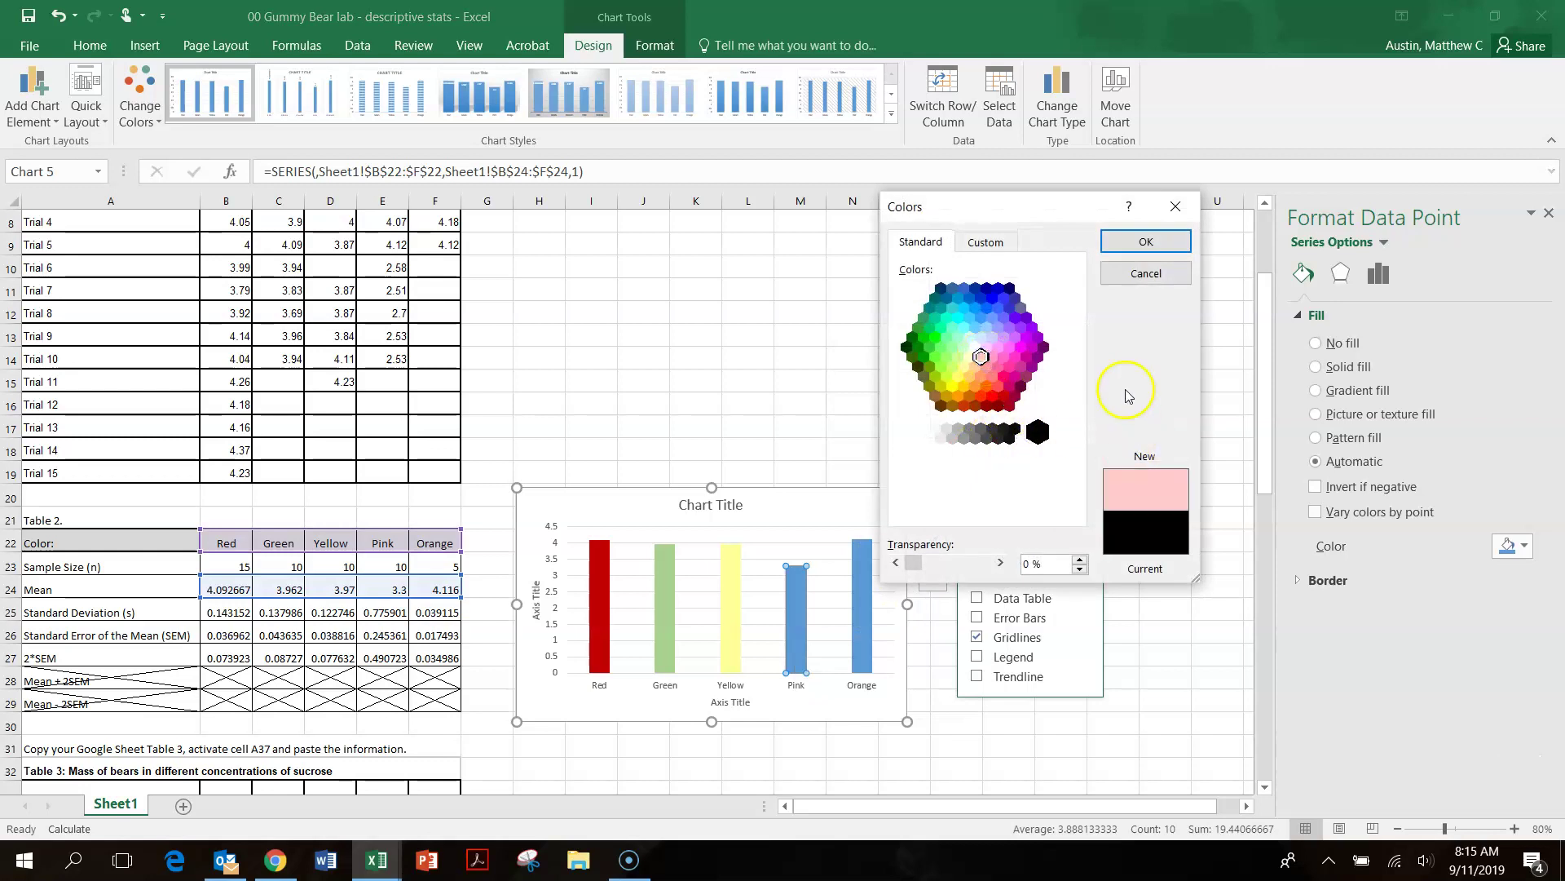
click(1122, 242)
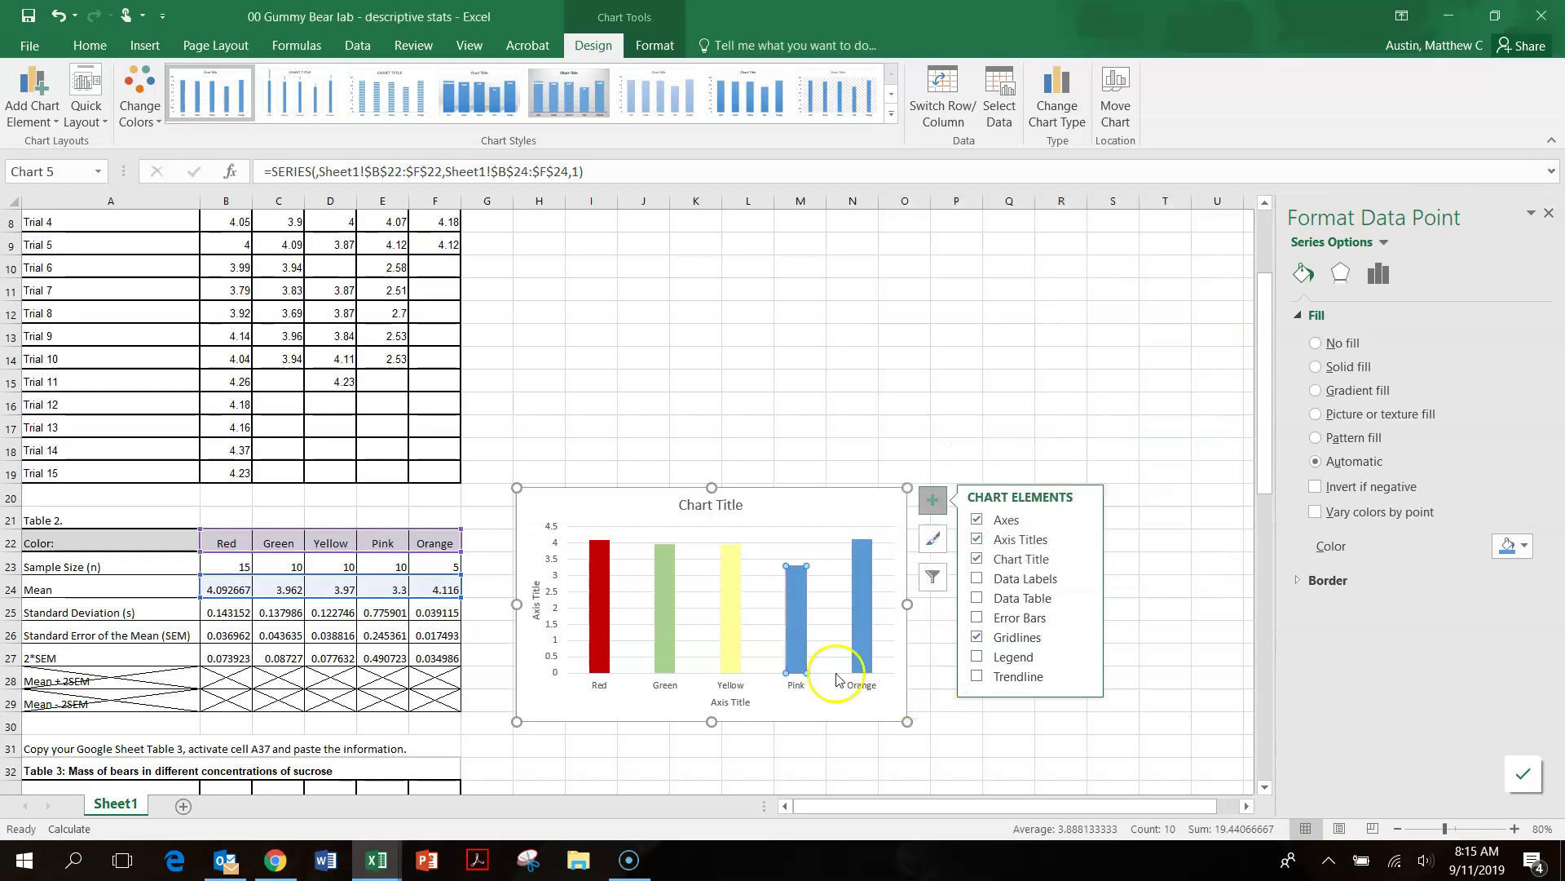
- Fill the Pink bar with the recently used light pink
right_click(801, 624)
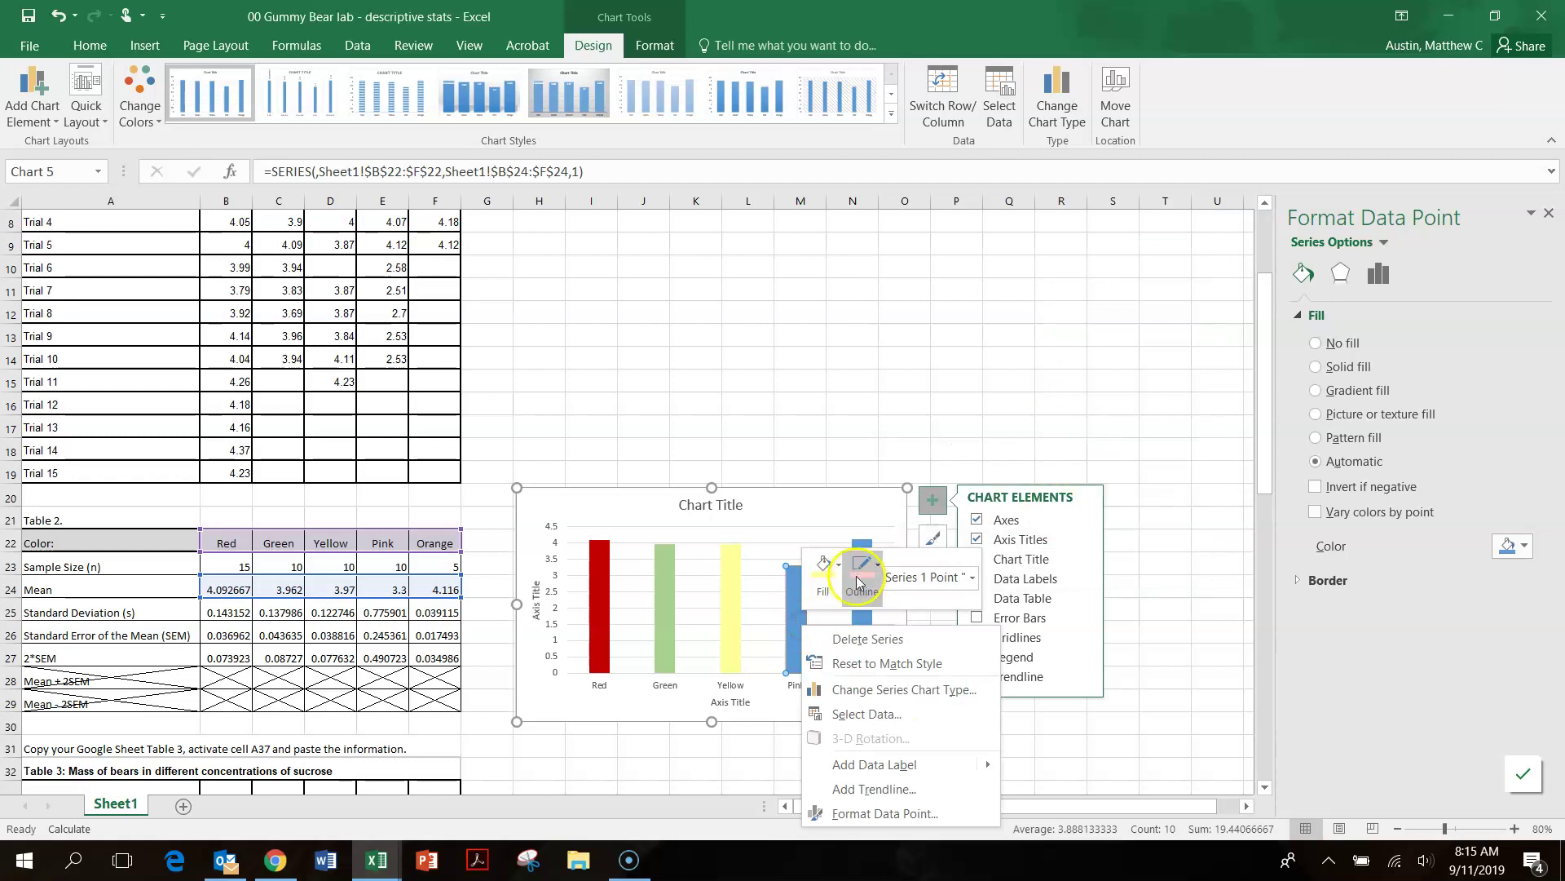
click(825, 571)
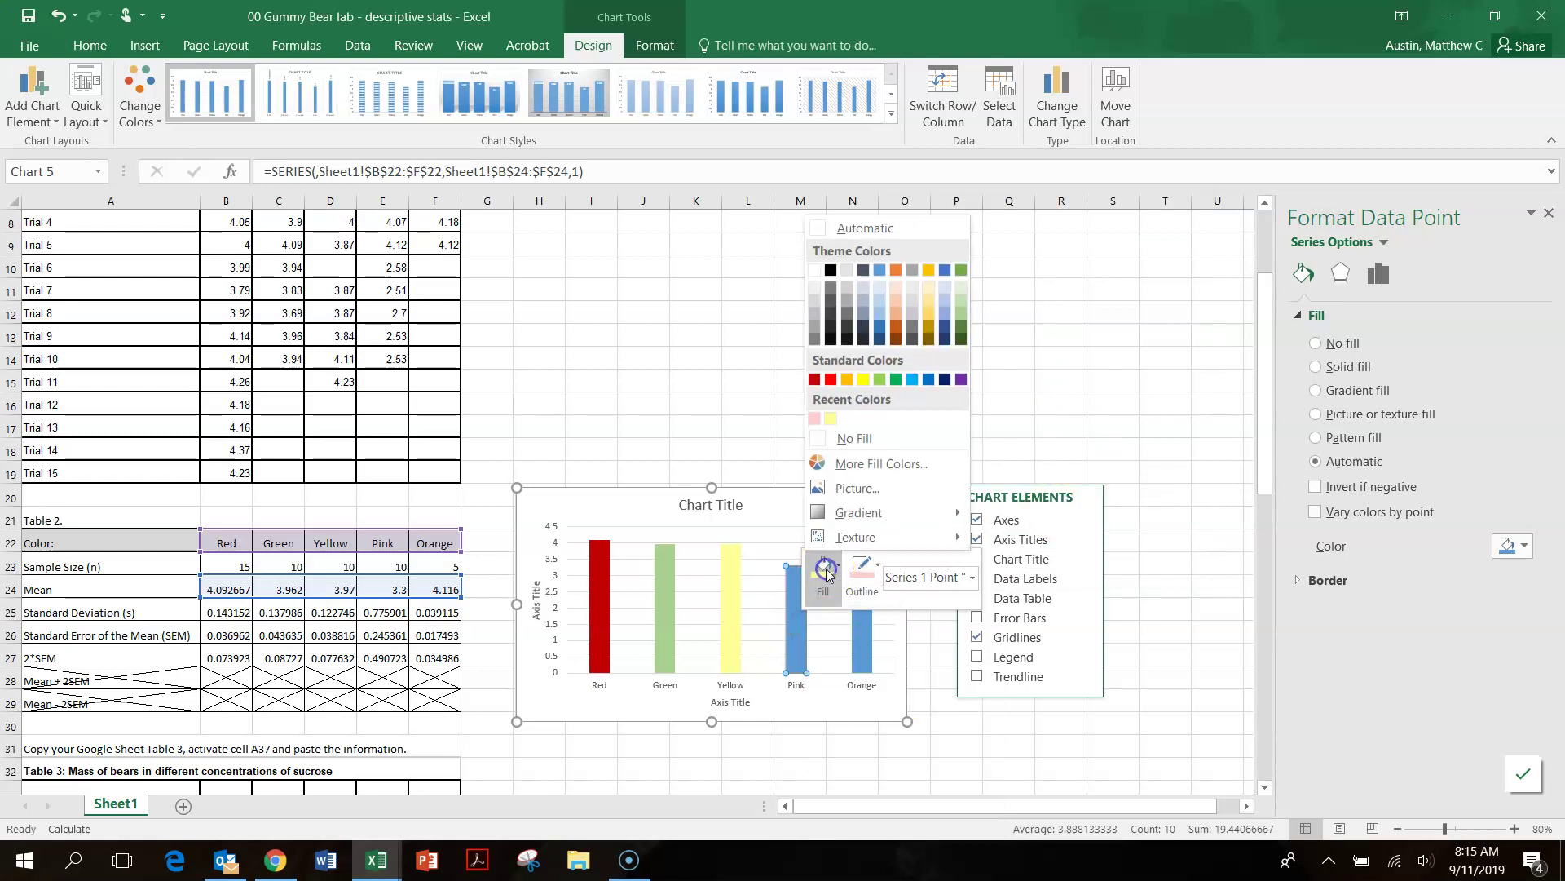
click(817, 420)
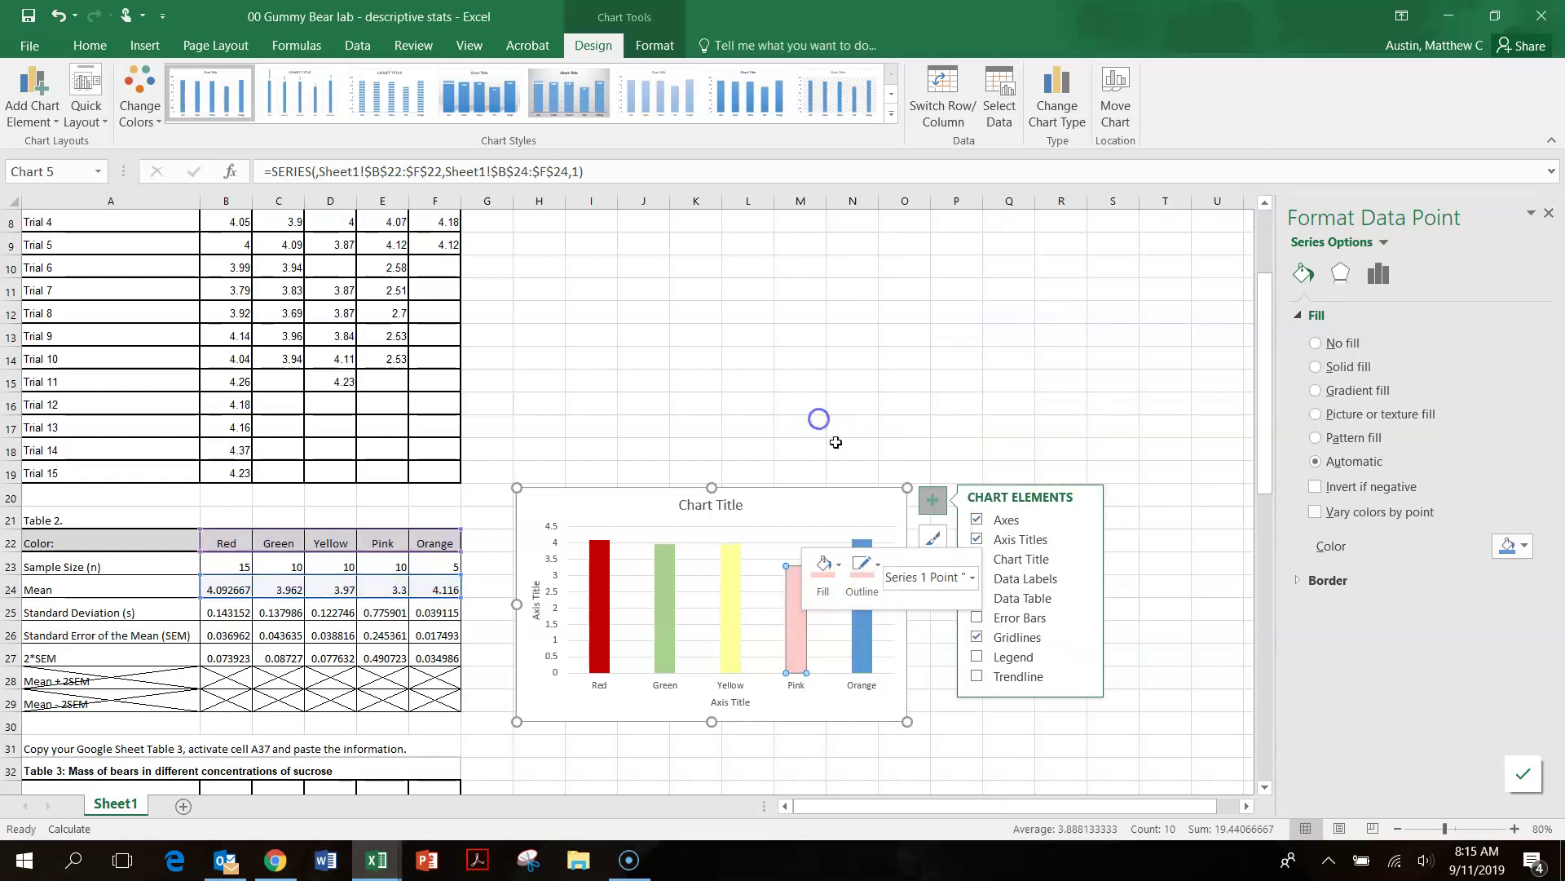
- Remove the outline from the Pink bar
click(878, 568)
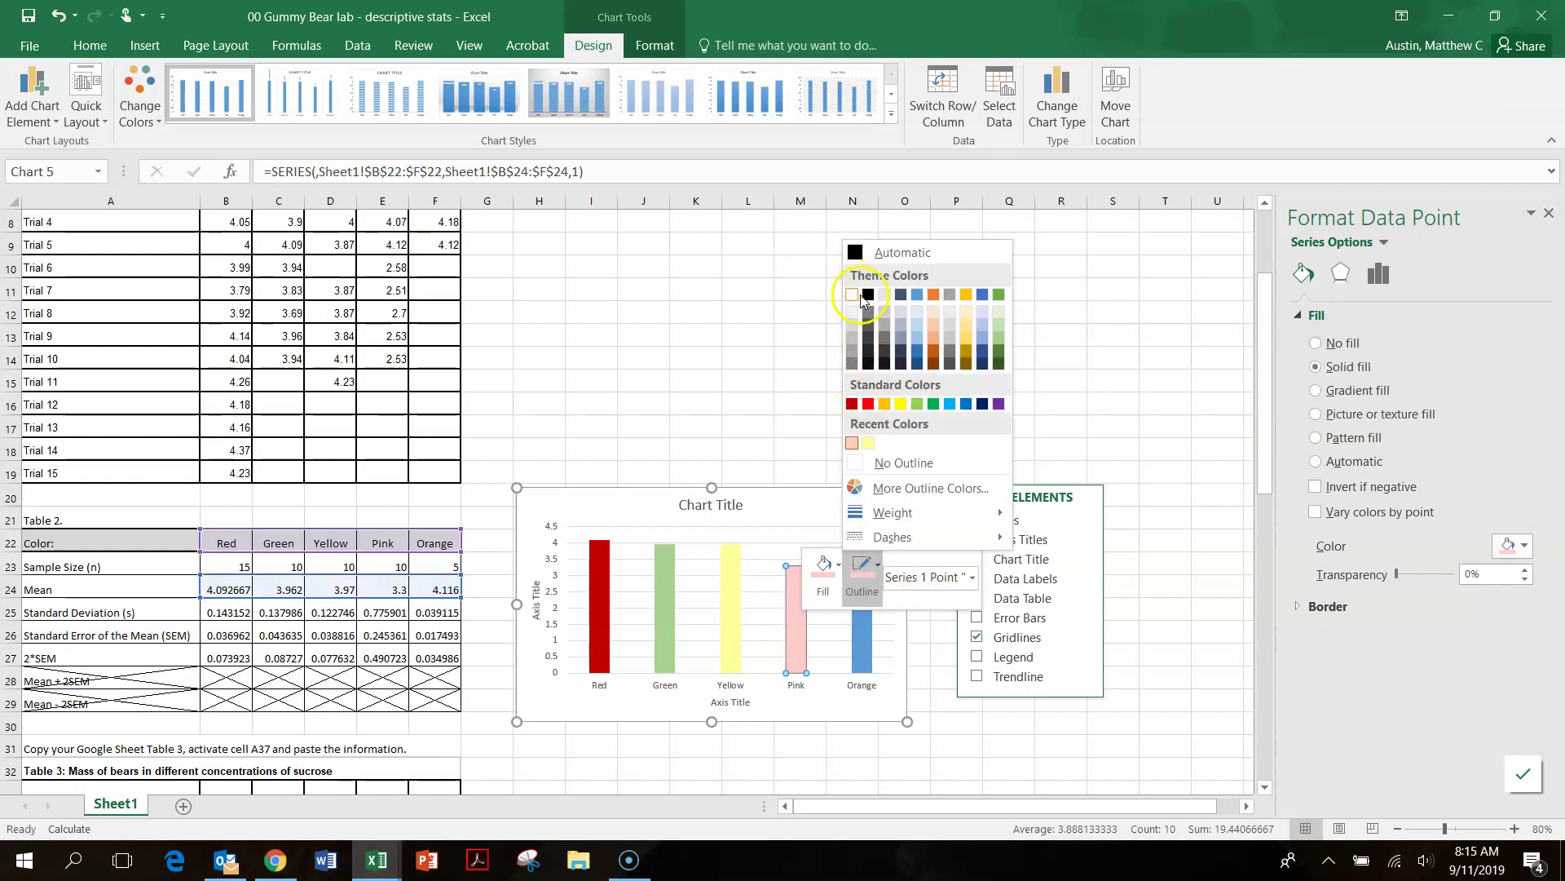
click(864, 253)
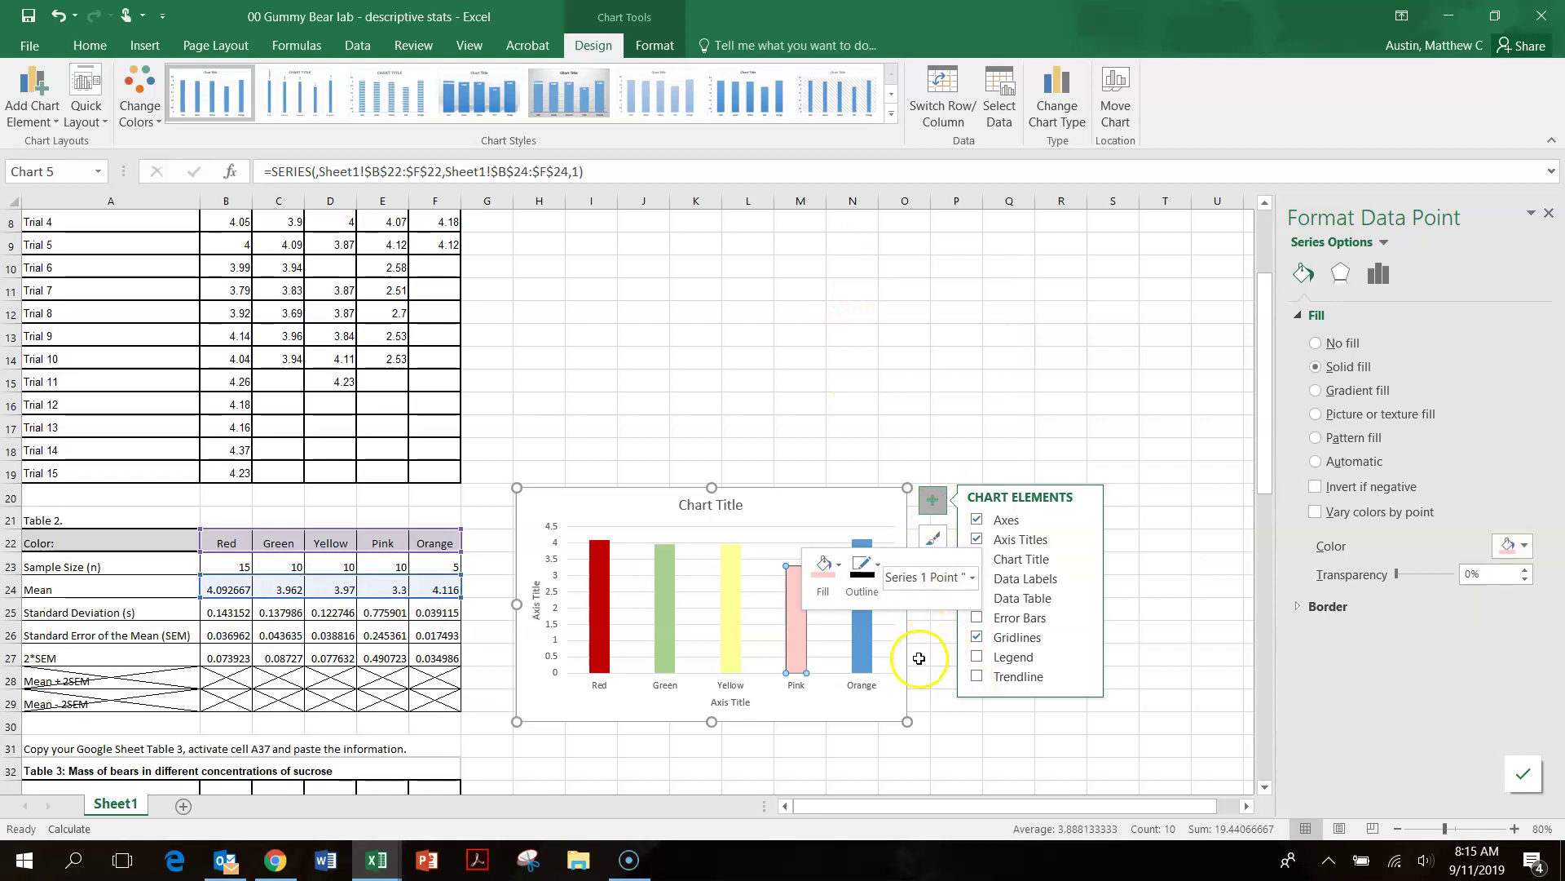
click(864, 568)
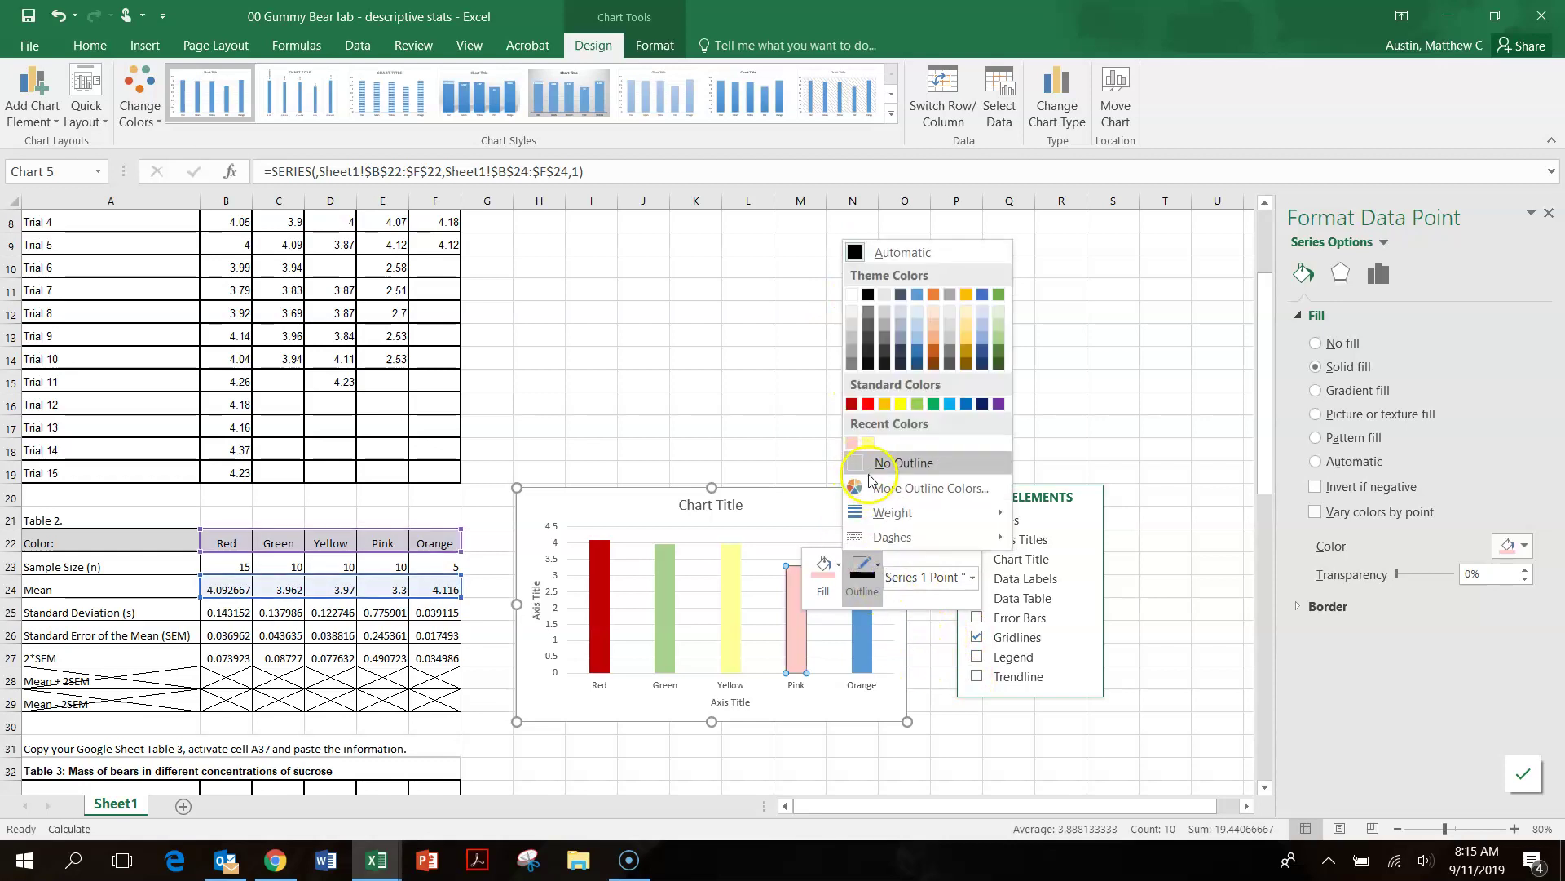
click(870, 472)
- Fill only the Orange bar of the chart with the standard orange color
click(869, 657)
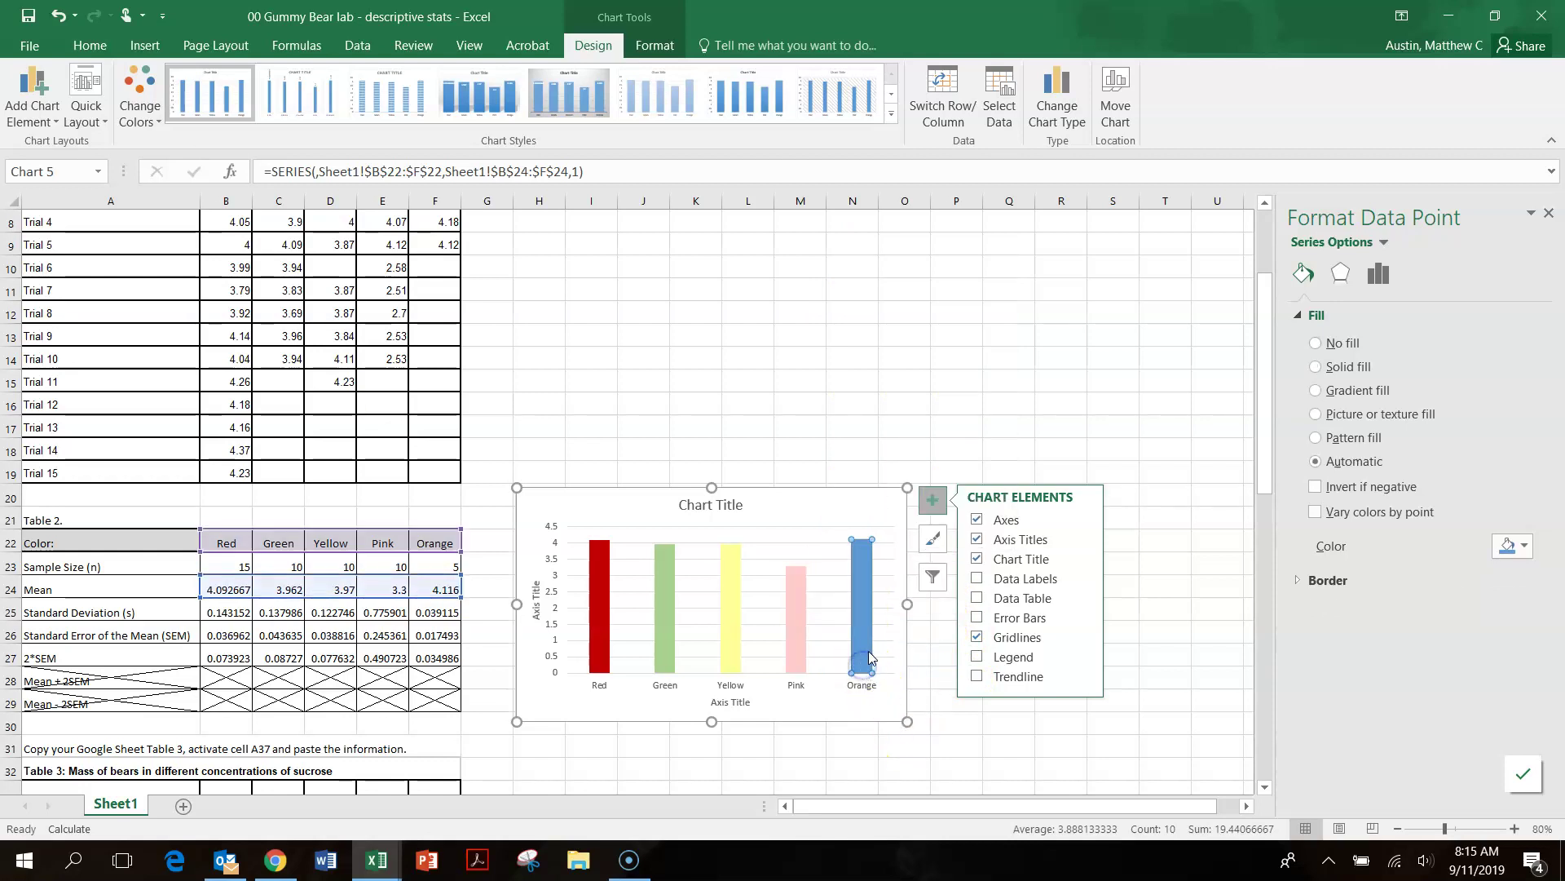
right_click(864, 583)
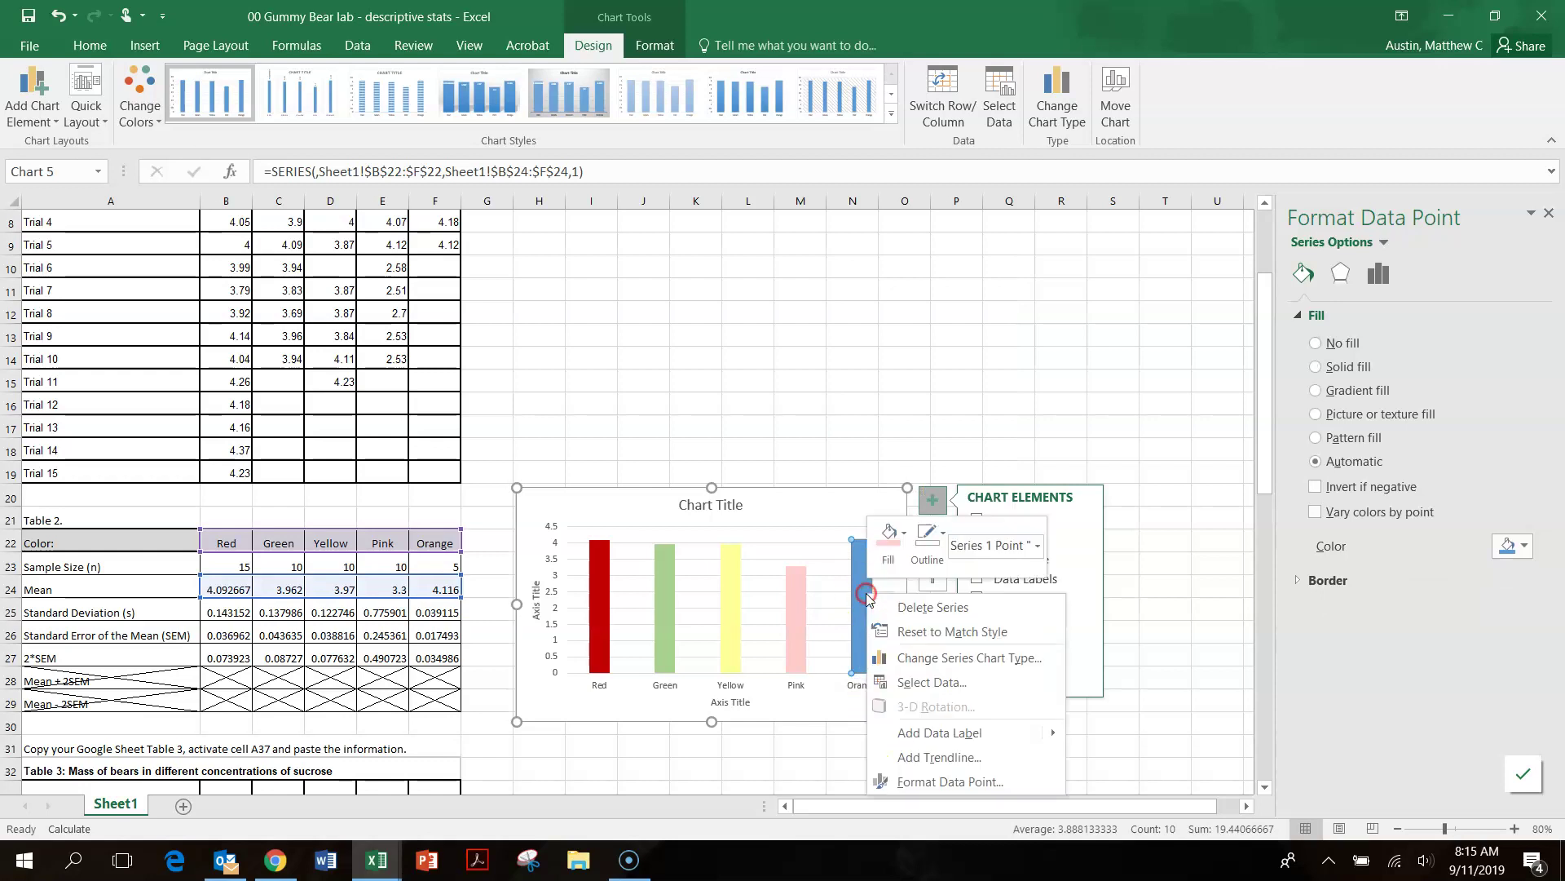
click(902, 553)
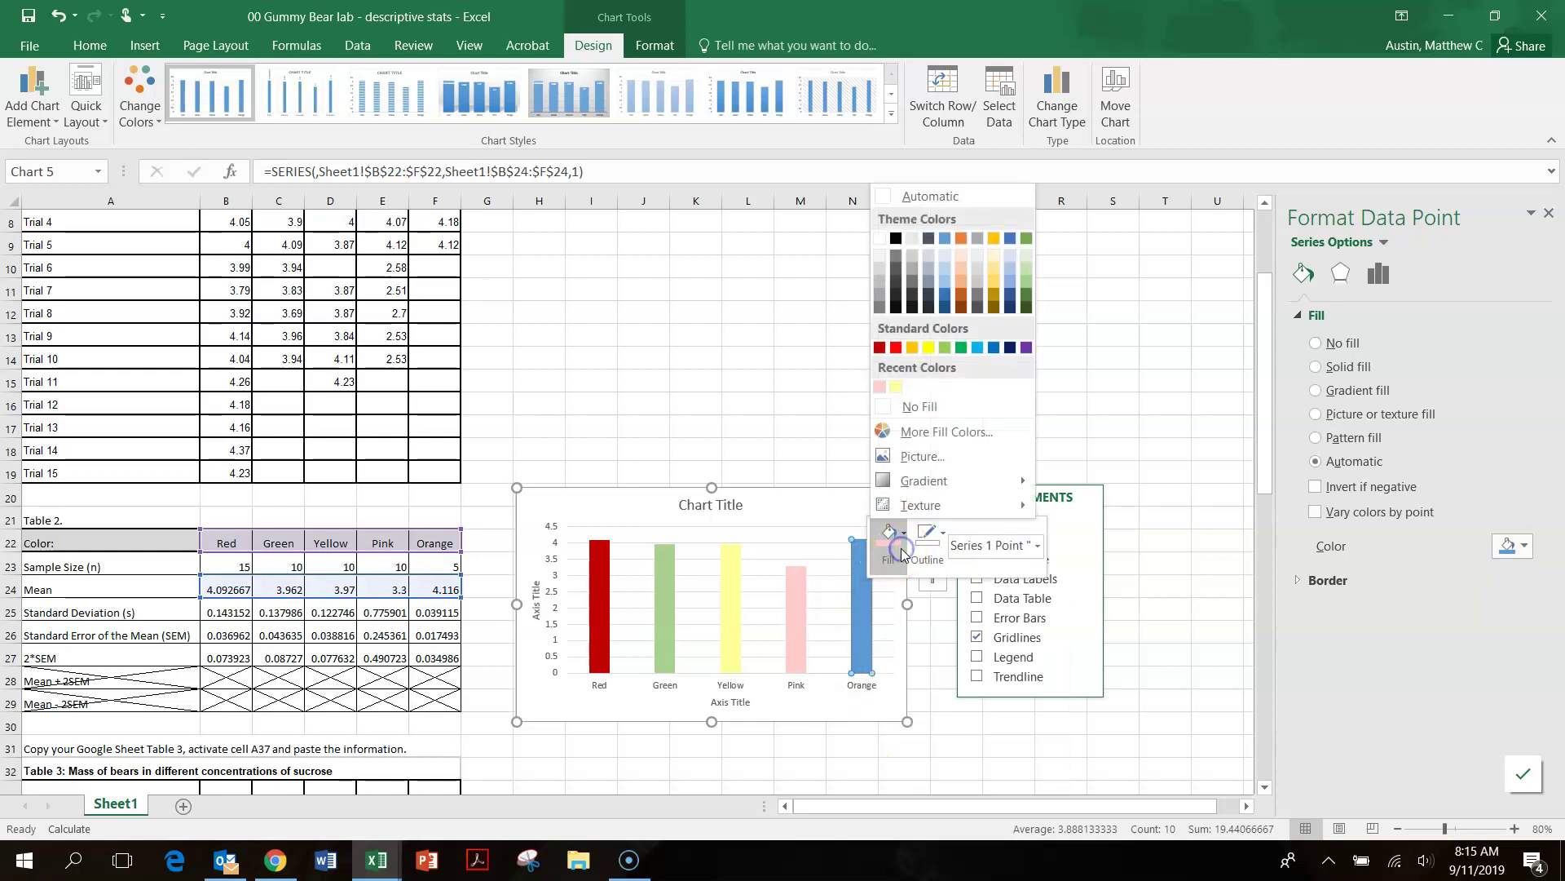
click(912, 348)
click(795, 710)
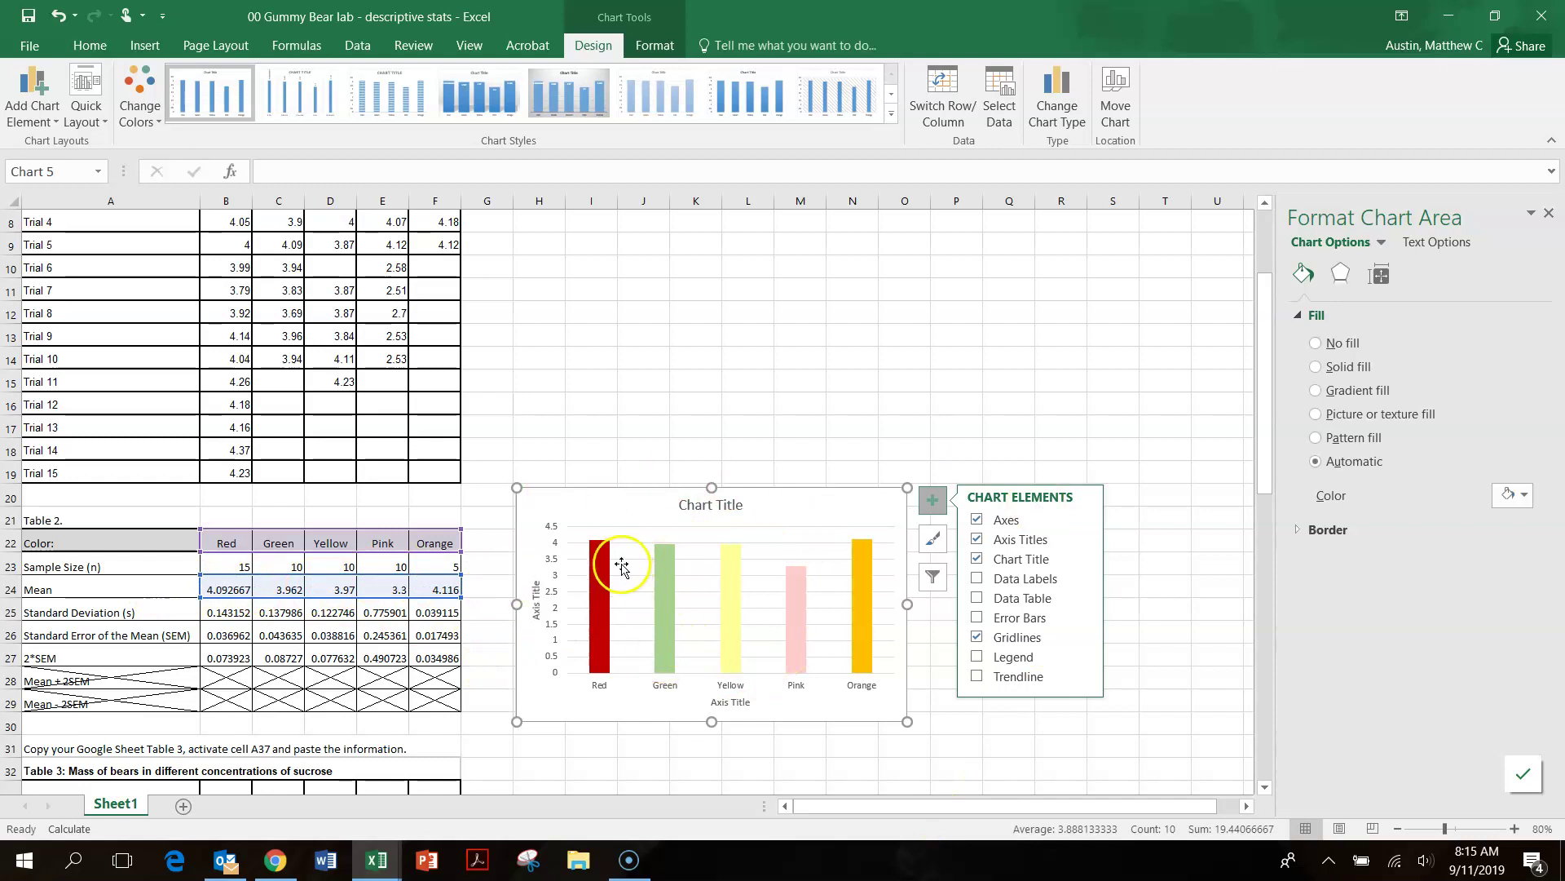
- Add error bars to the chart and set their error amount to Custom
click(1083, 618)
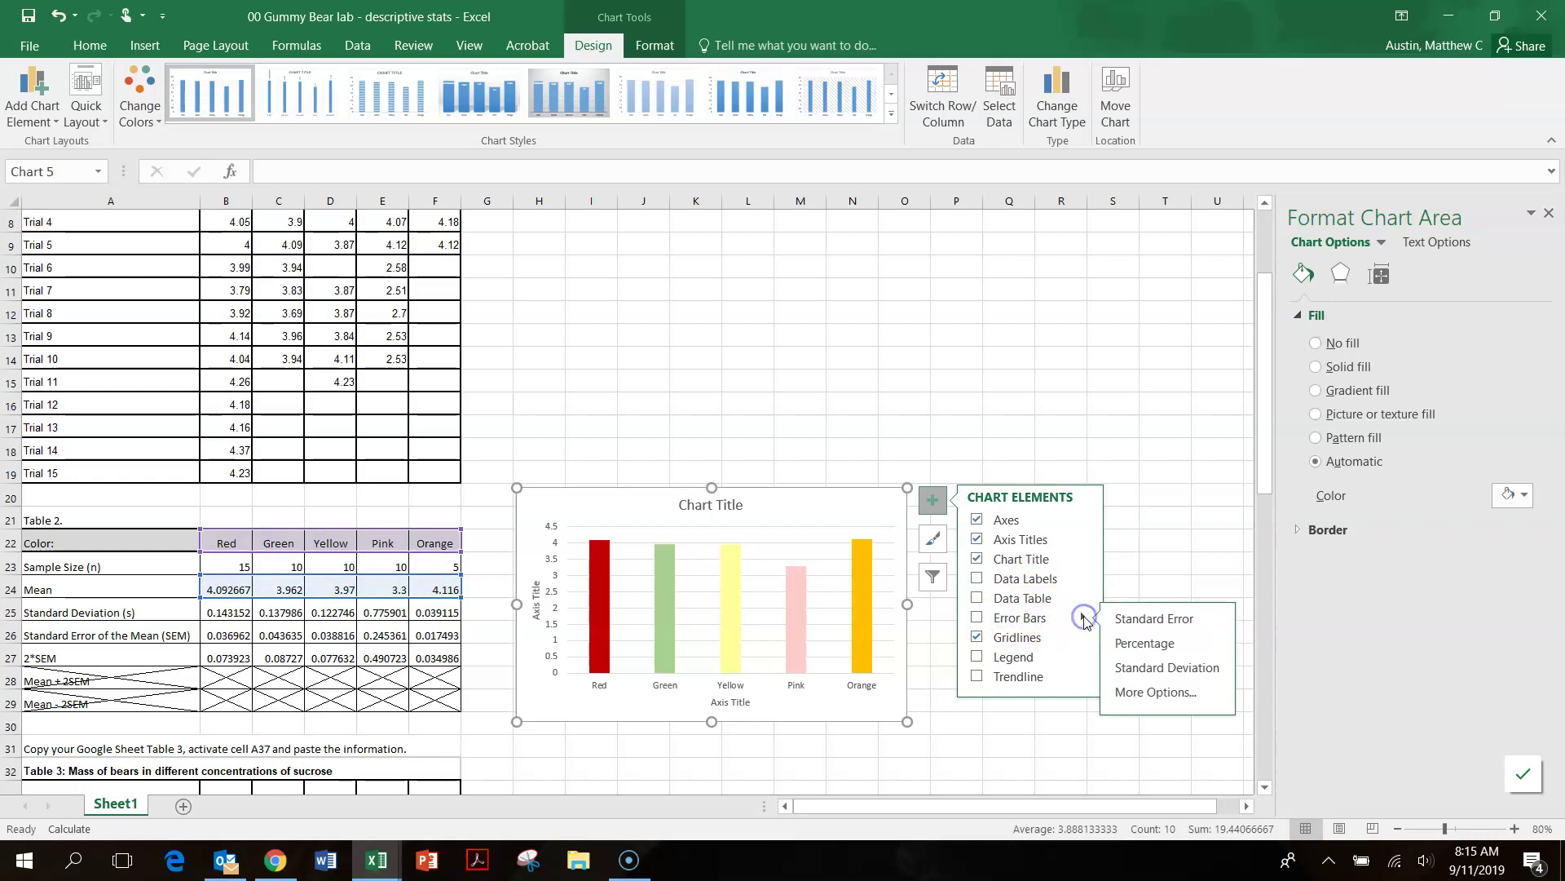
click(1157, 692)
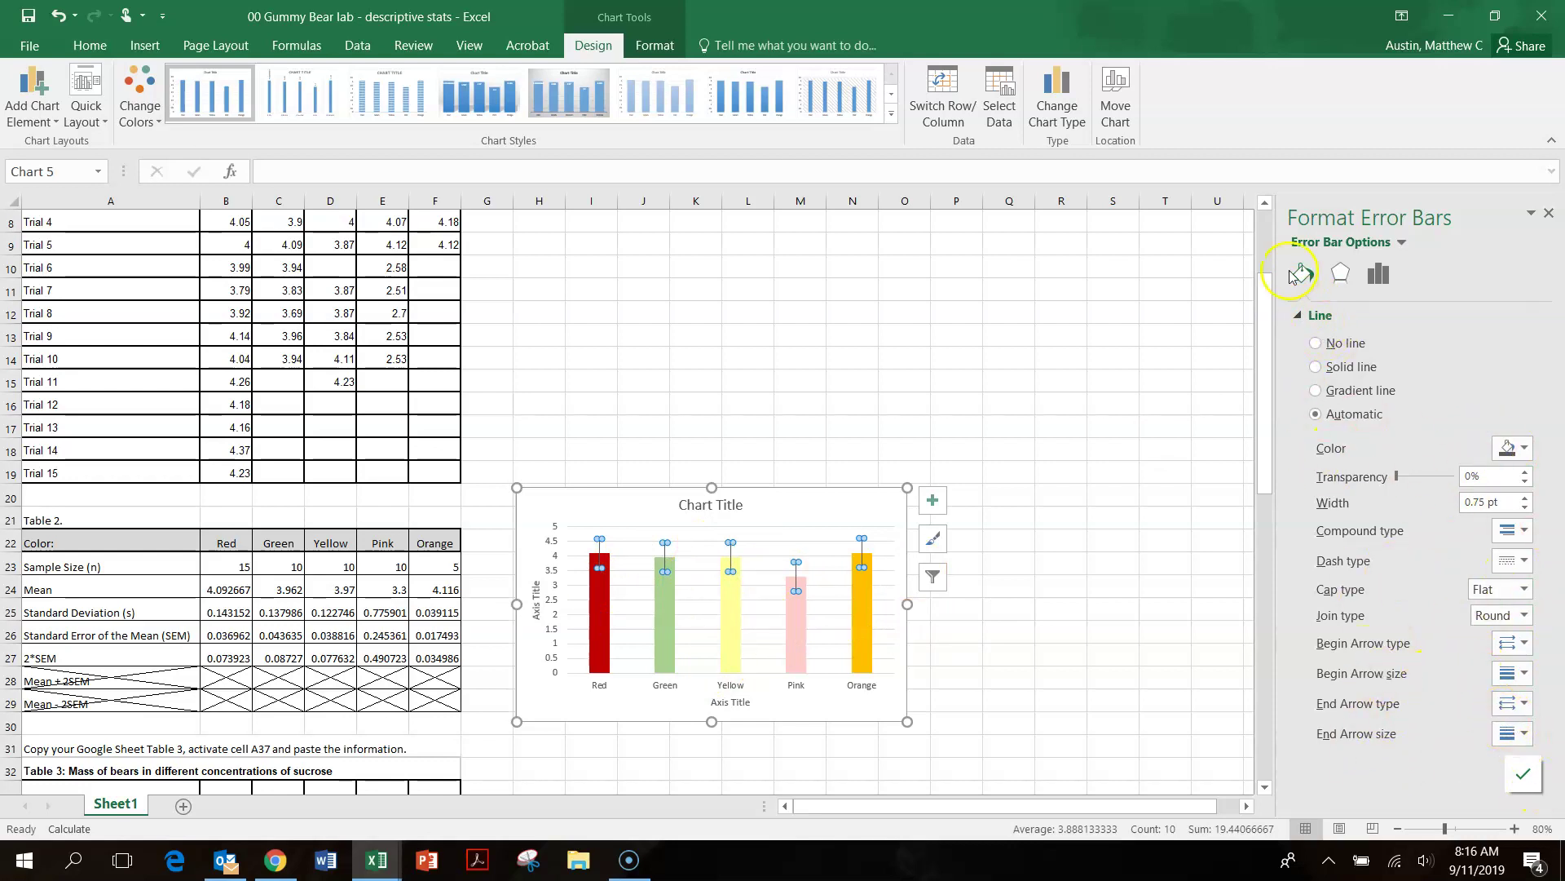
click(1380, 276)
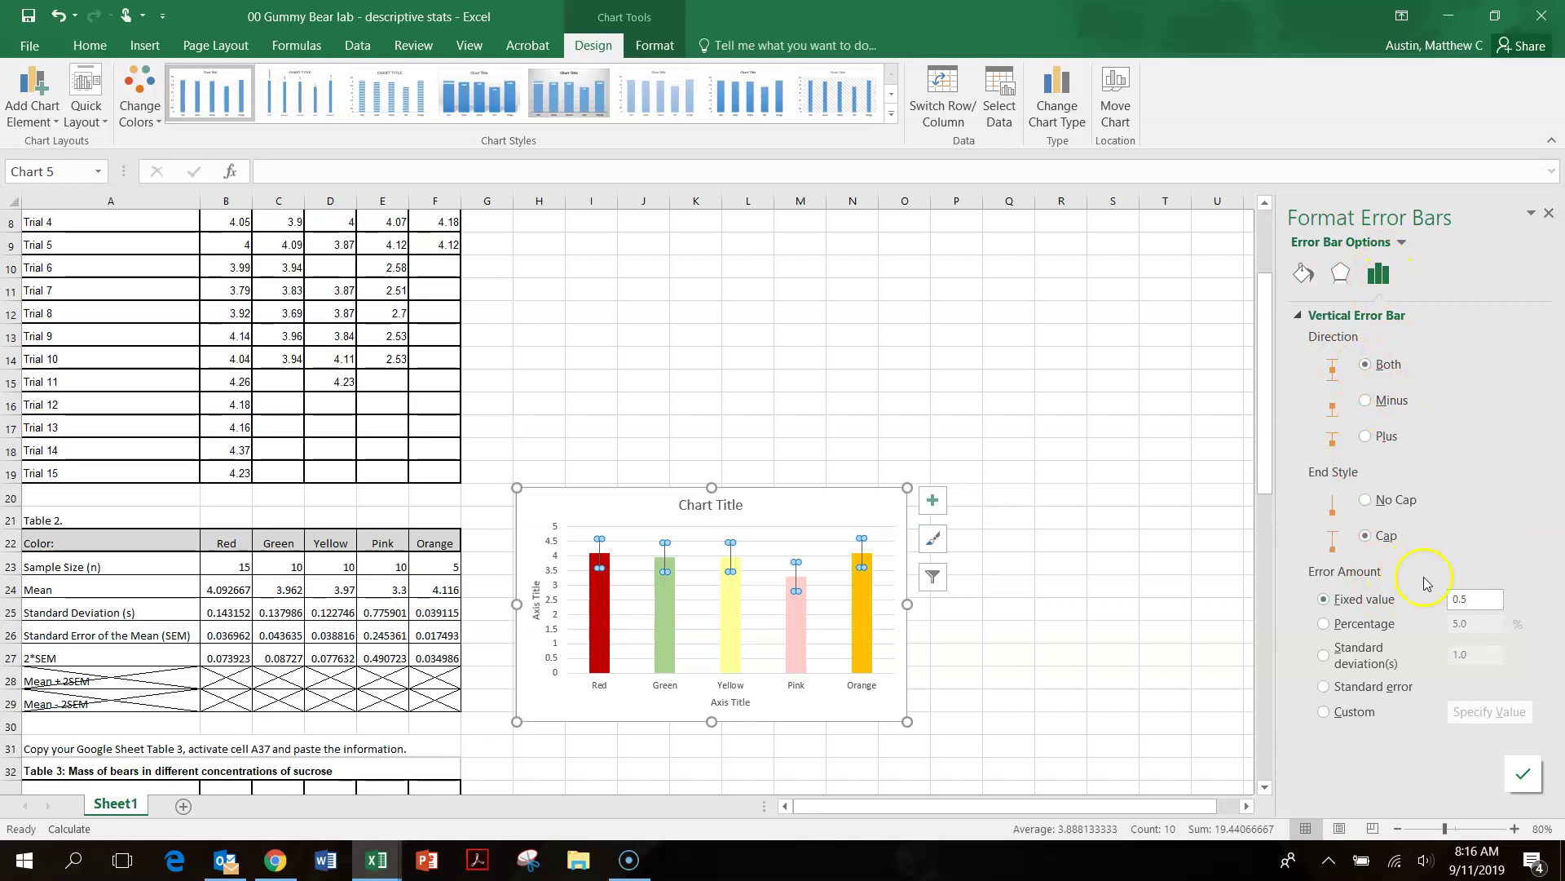
click(1324, 712)
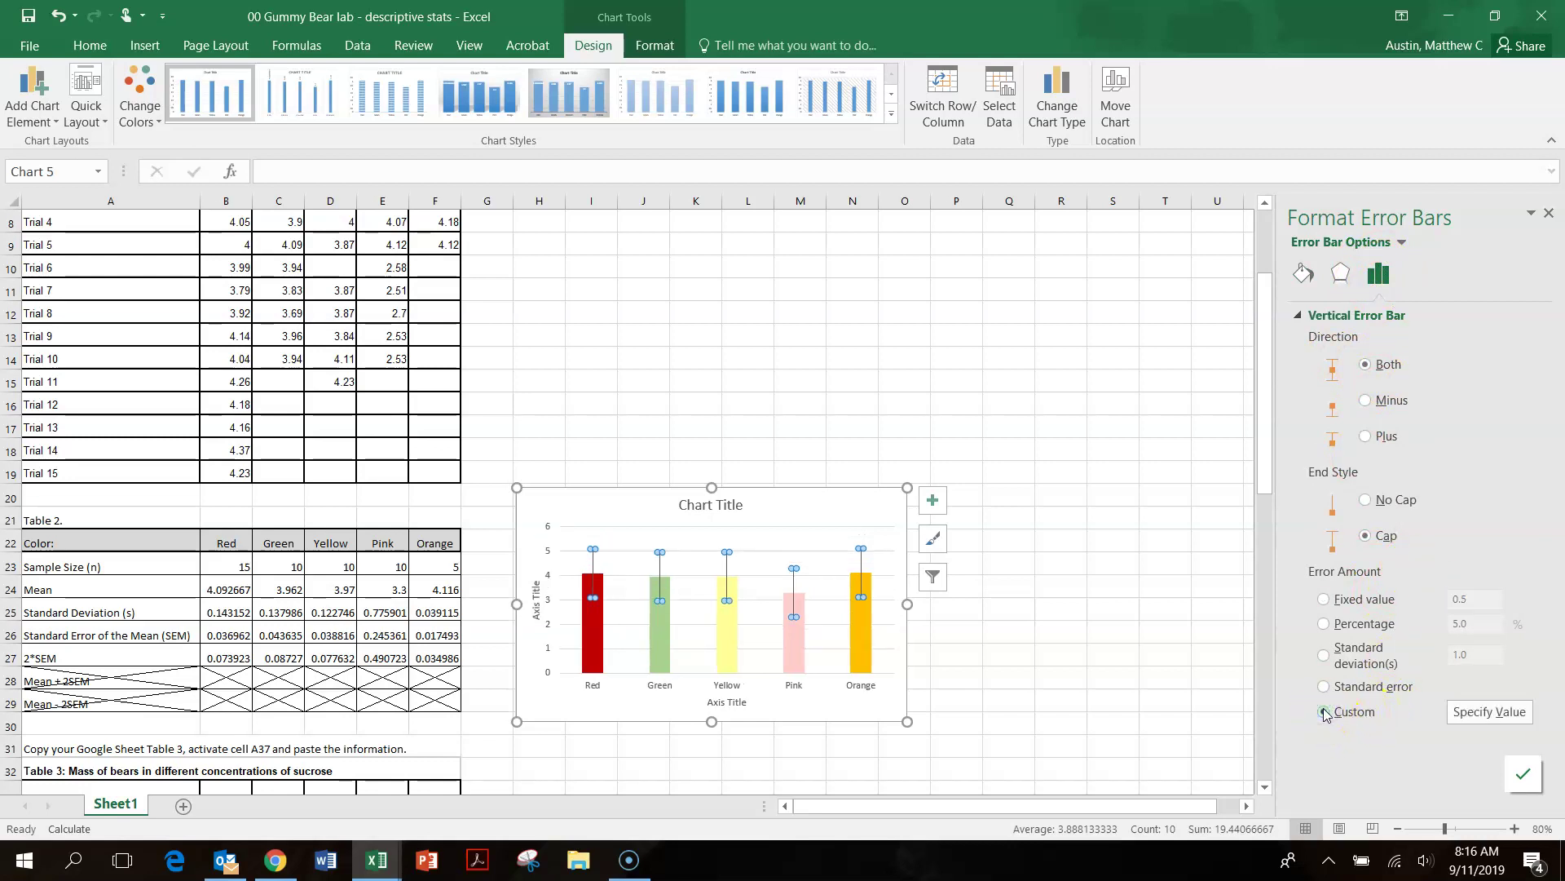
- Specify the Table 2 2*SEM values in B27:F27 as both the positive and negative custom error values
click(1513, 714)
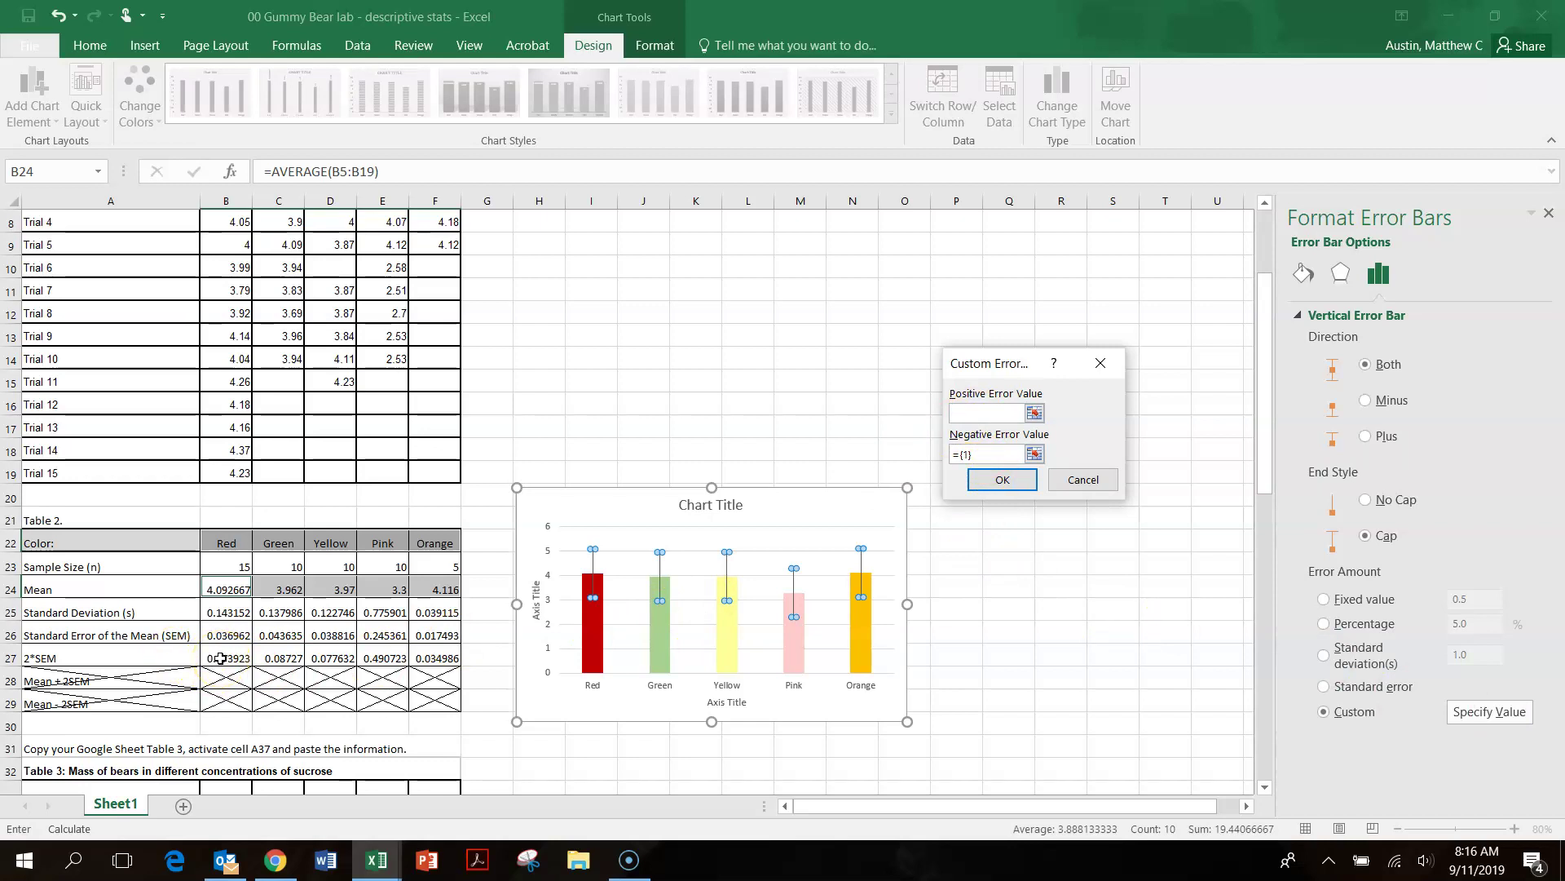
drag(221, 658, 428, 660)
click(955, 453)
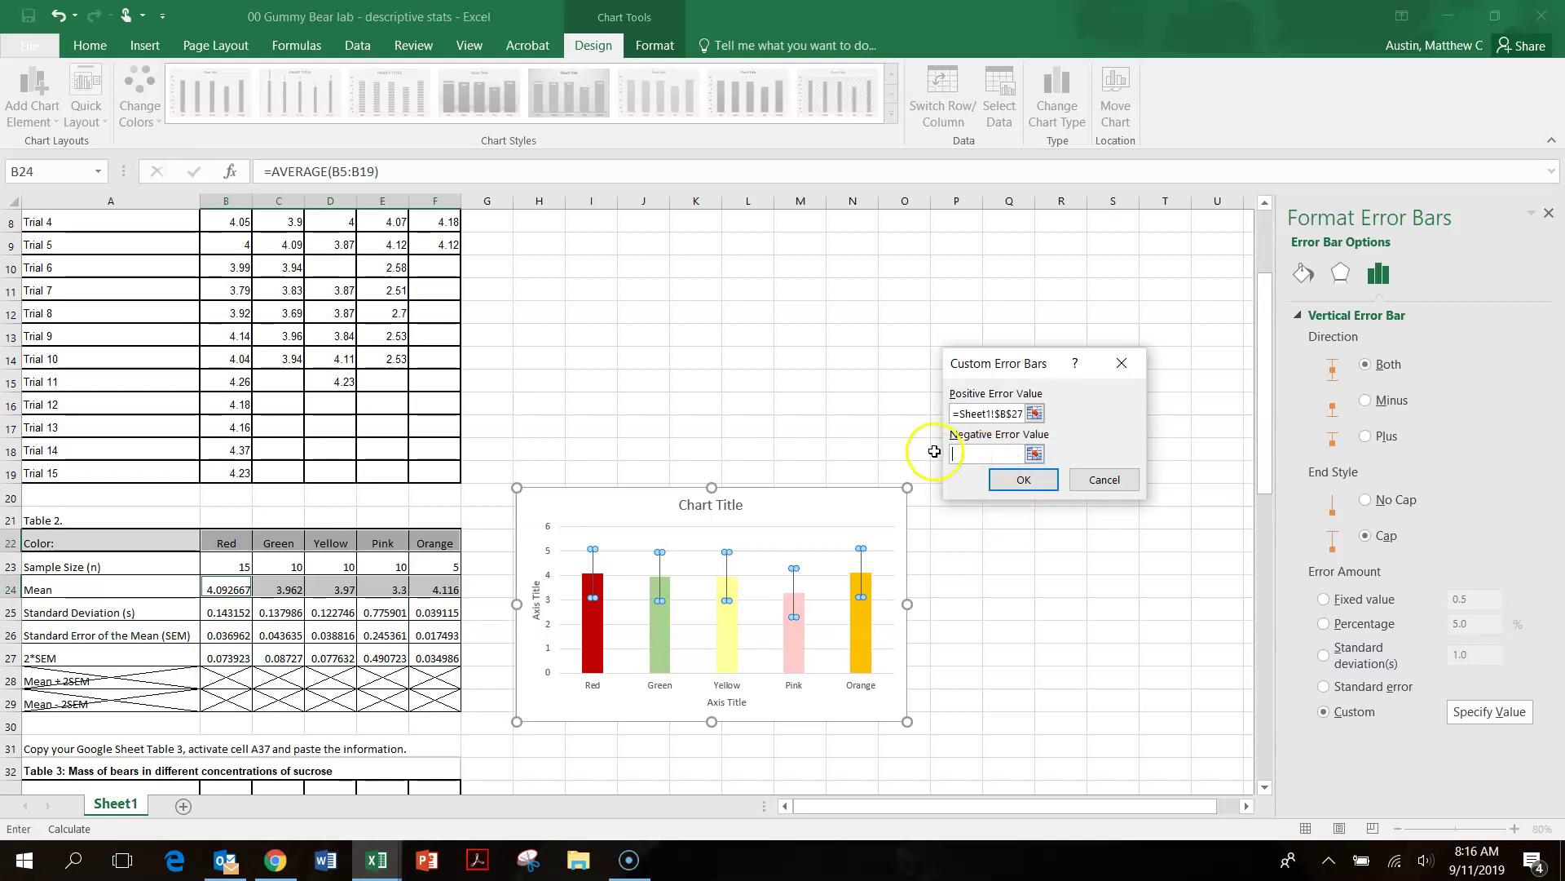
drag(212, 650, 427, 657)
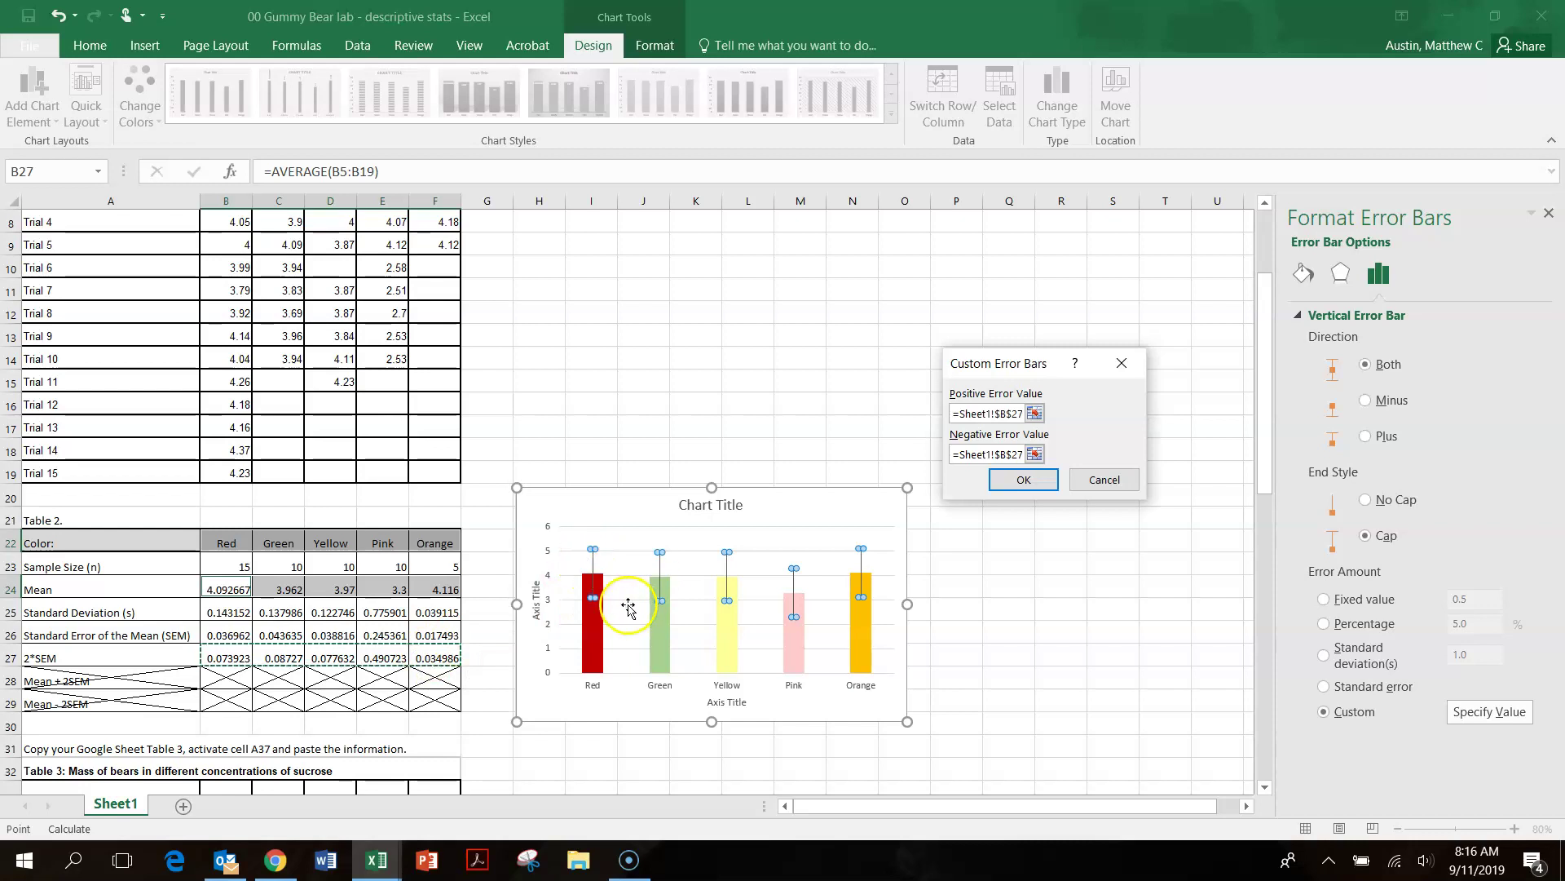
click(1039, 484)
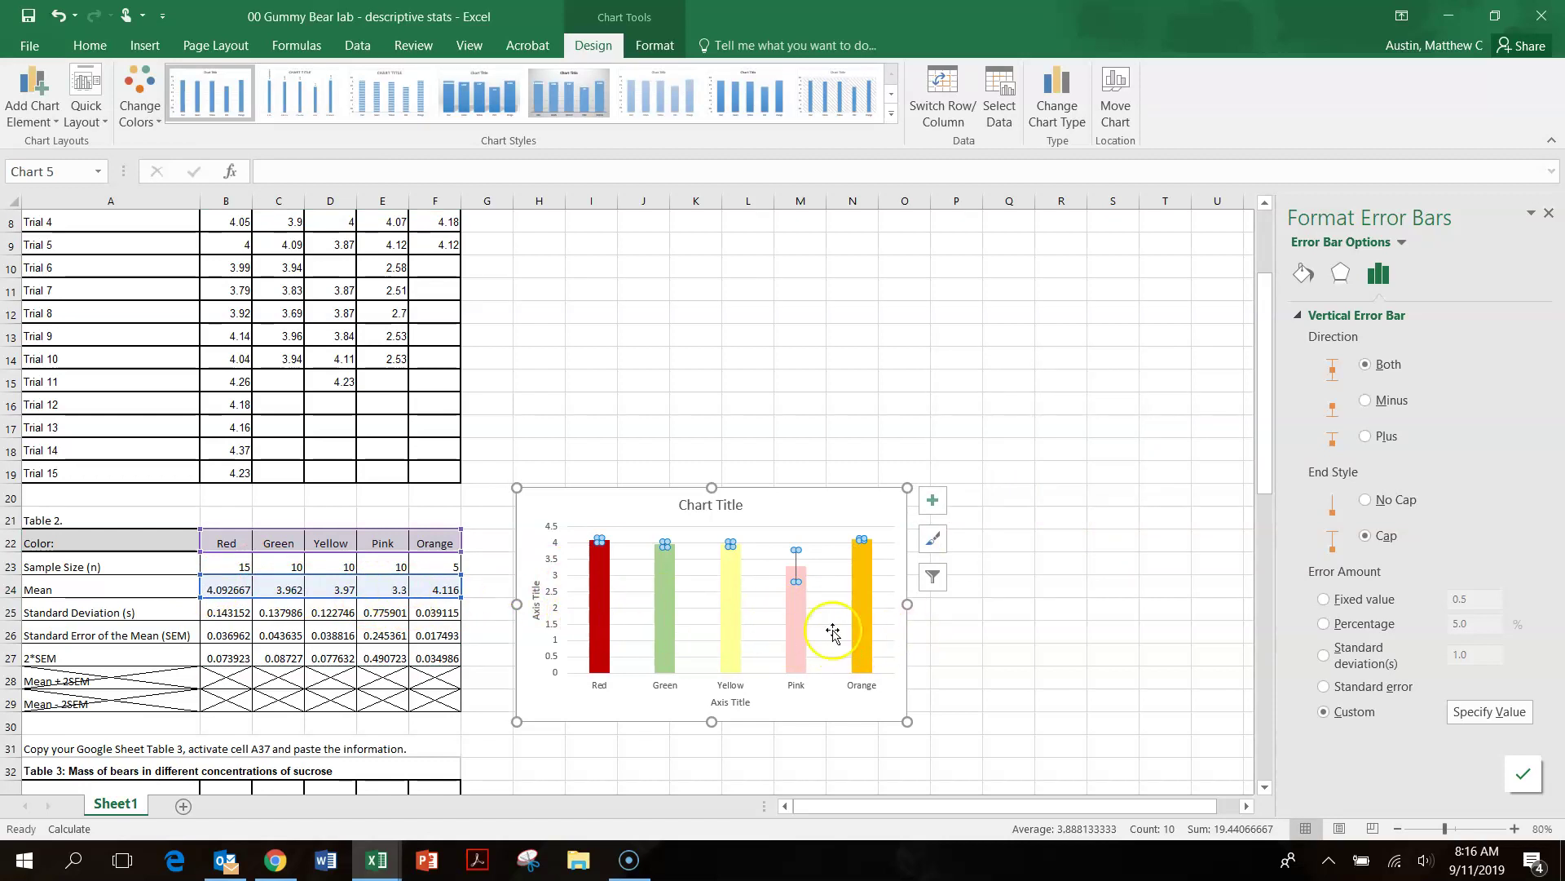
- Enlarge the whole chart up and outward so it spans roughly columns H to U and starts near row 12
click(882, 510)
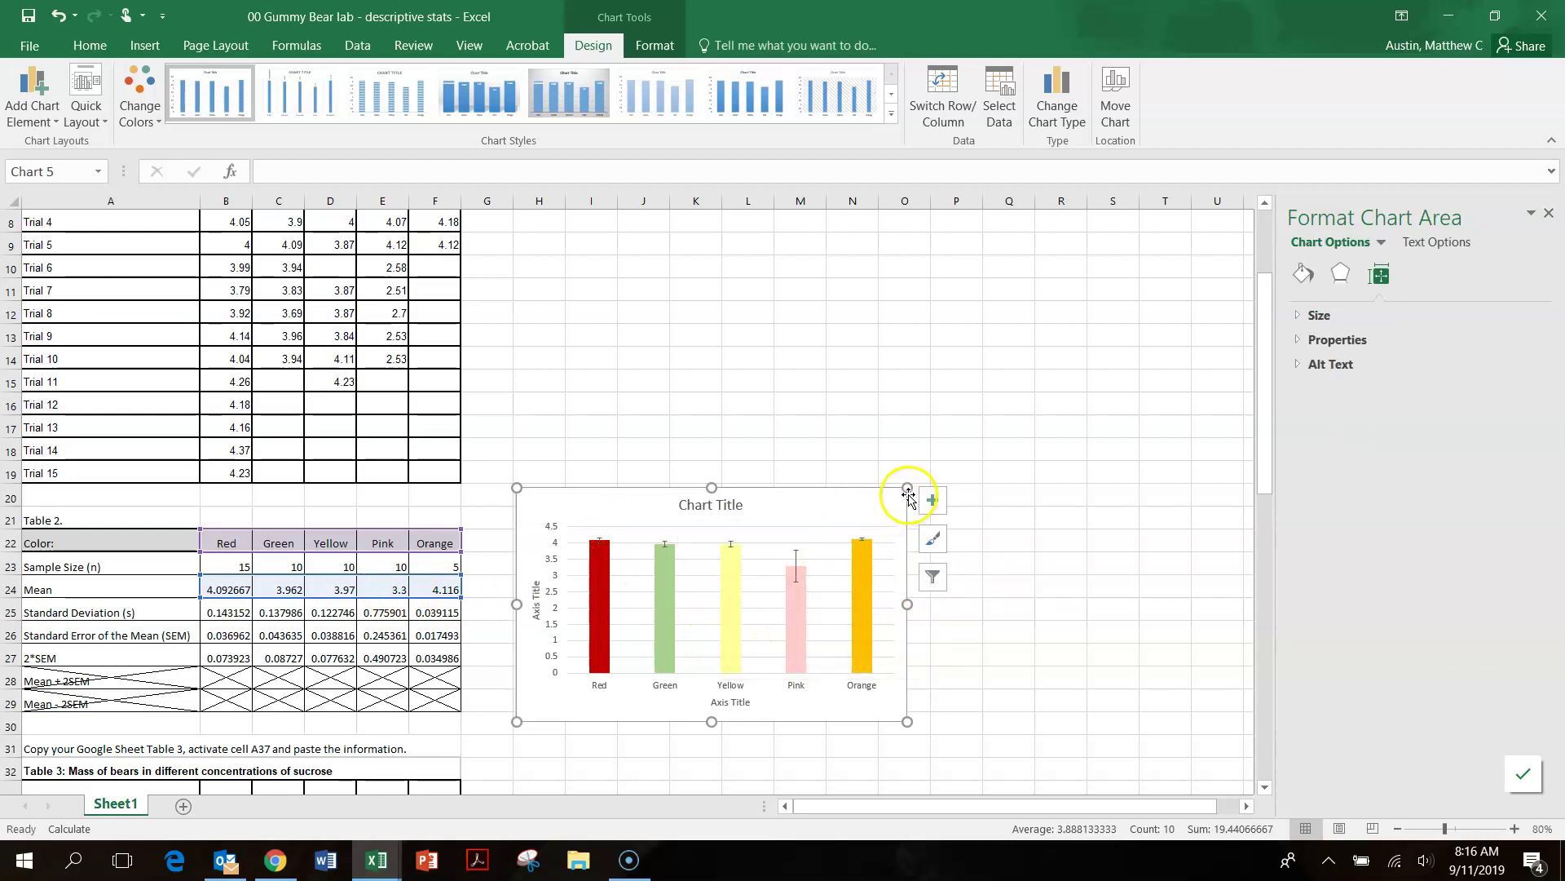
drag(908, 487, 1138, 295)
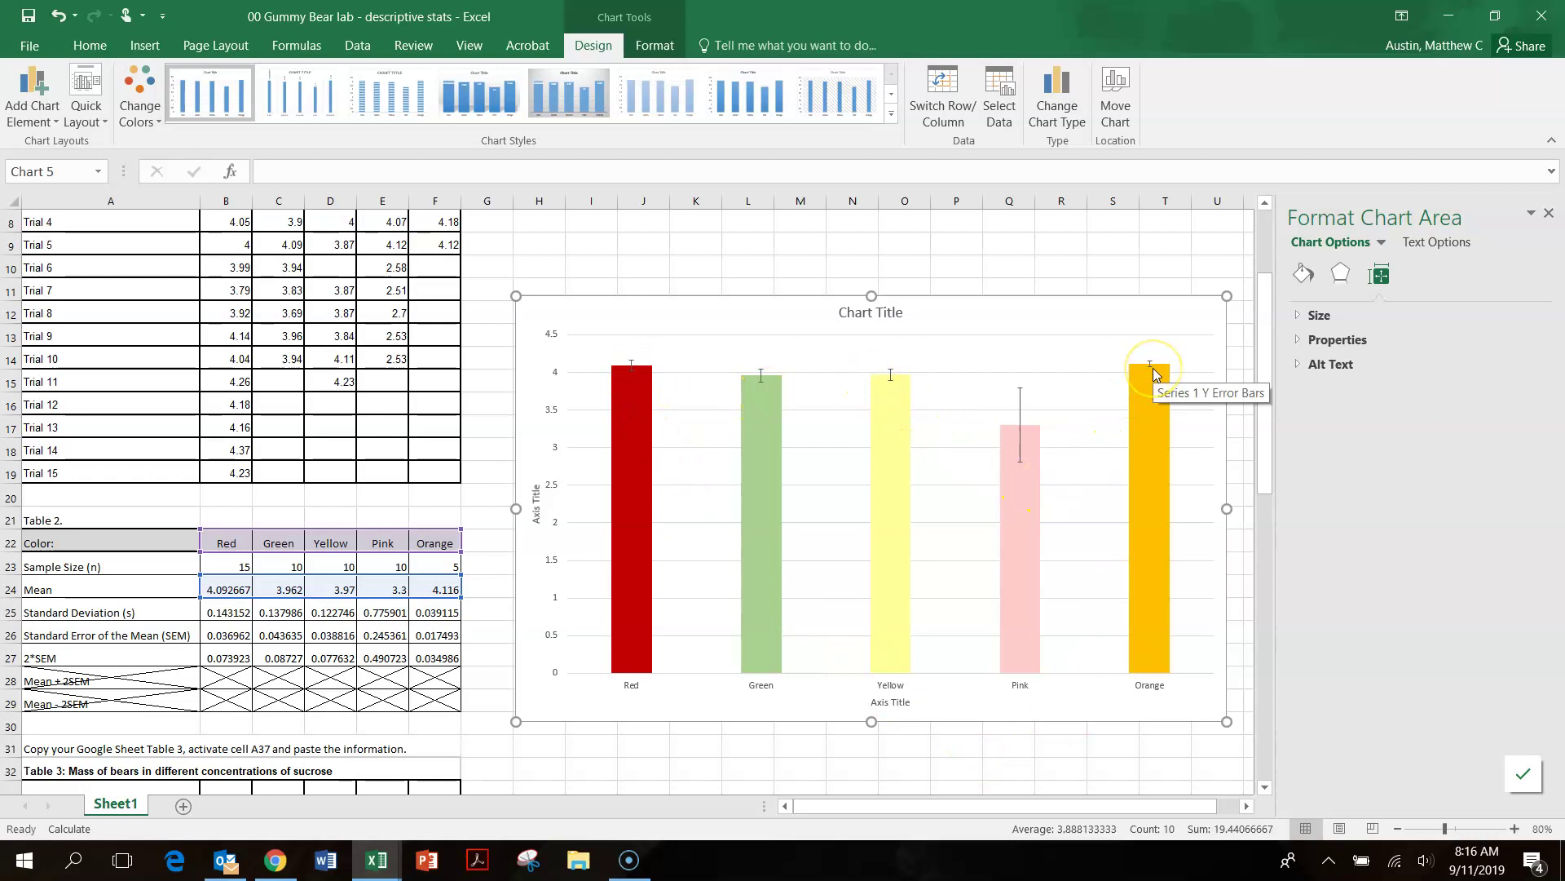
click(751, 377)
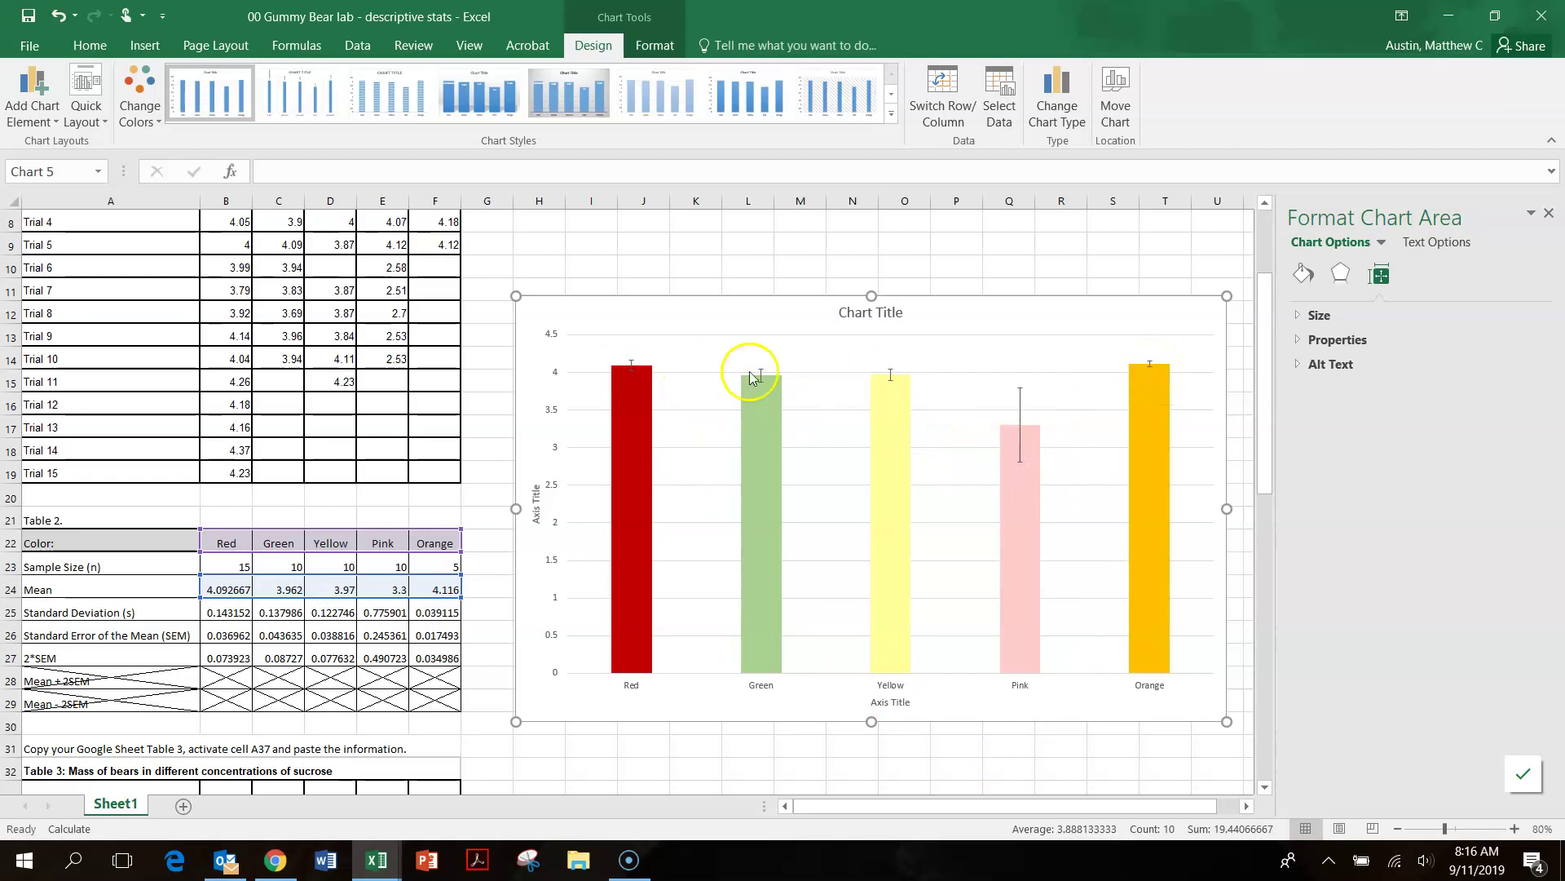
- Select only the Red bar and open its detailed fill options
click(638, 501)
click(712, 447)
click(637, 443)
click(634, 438)
right_click(635, 439)
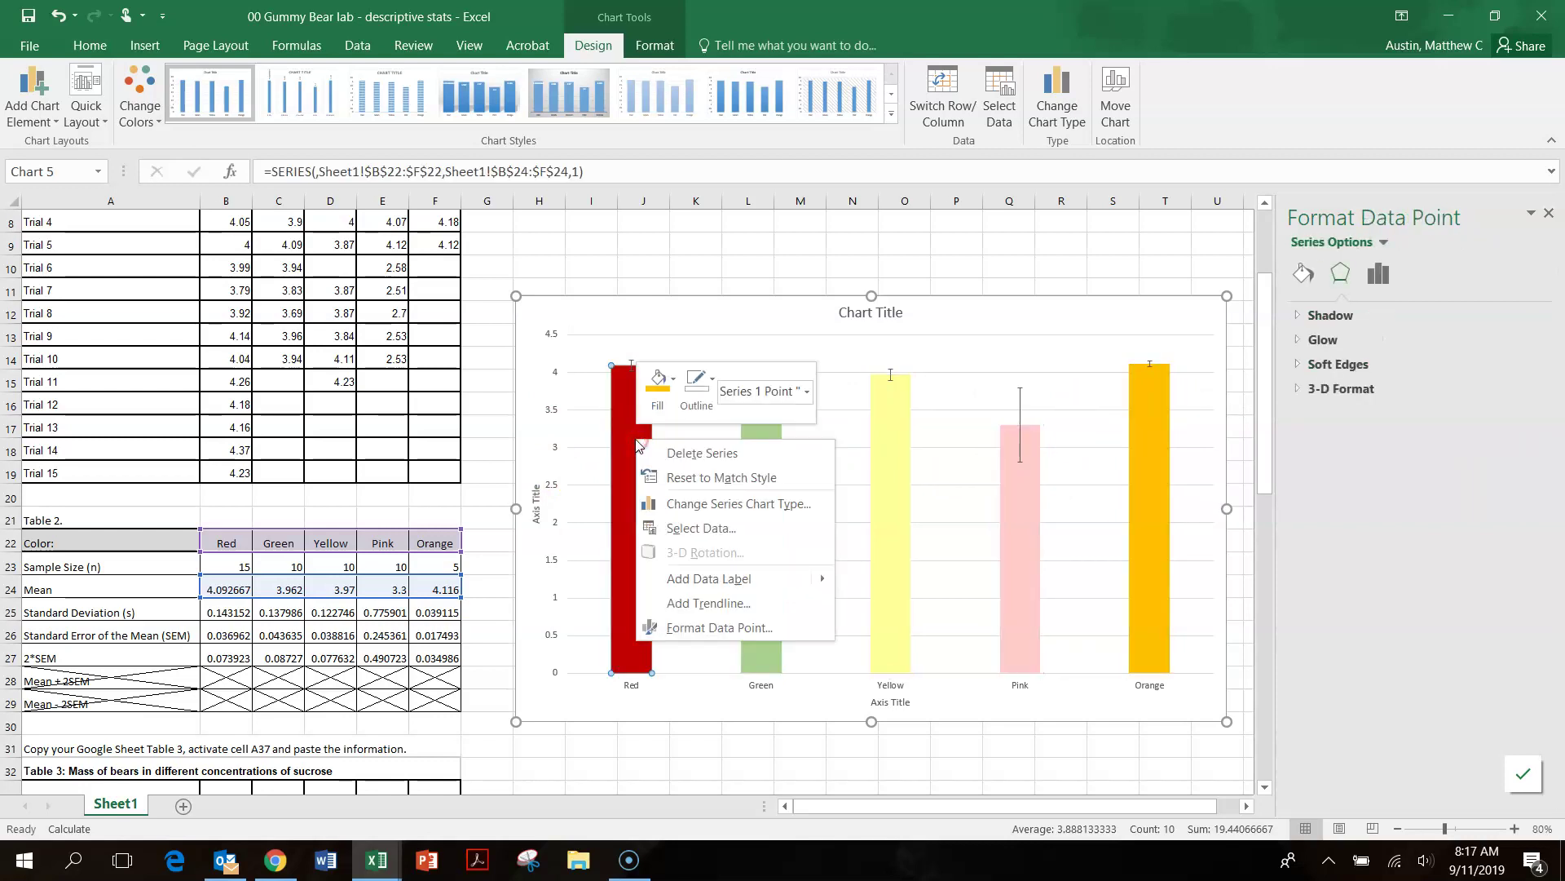
click(675, 392)
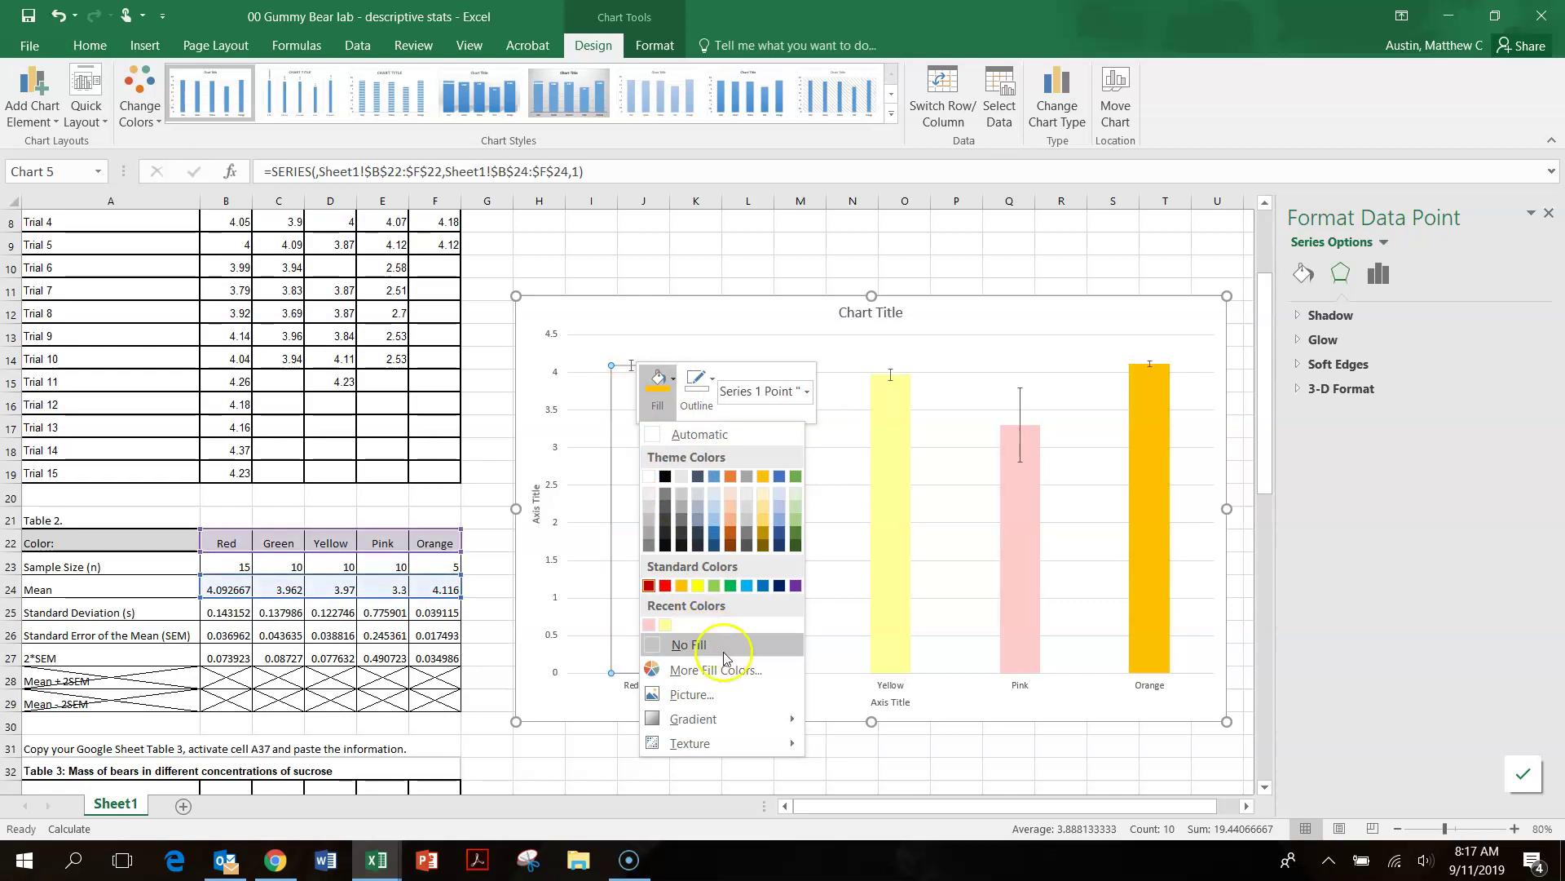
mouse_move(782, 743)
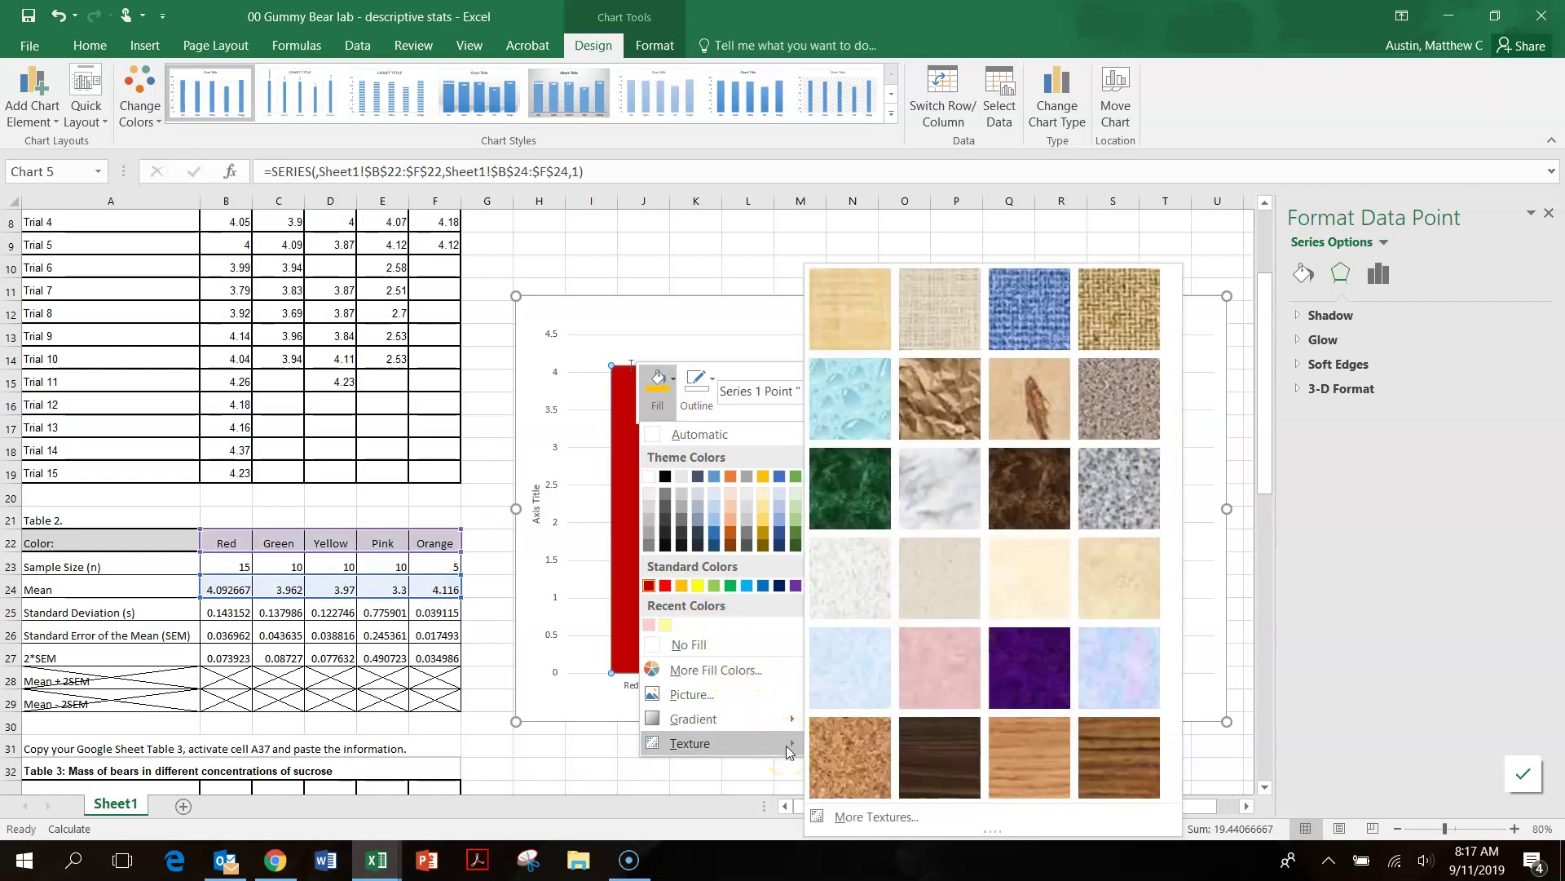
click(816, 815)
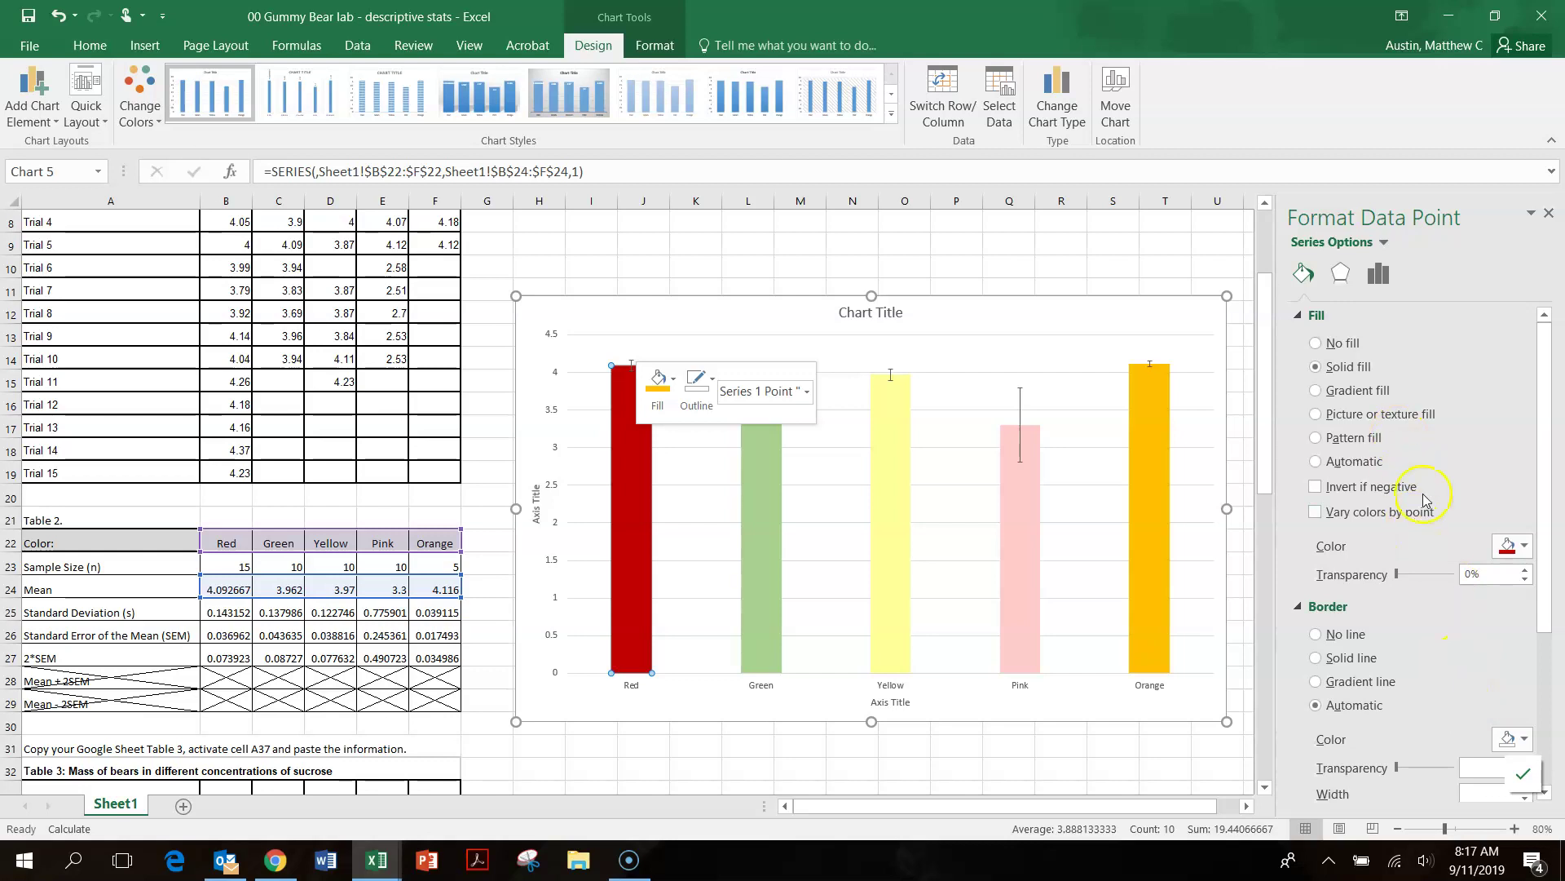
- Give the Red bar a pattern fill, trying a few patterns and settling on the large open grid
click(1320, 438)
scroll(1431, 473, down, 1)
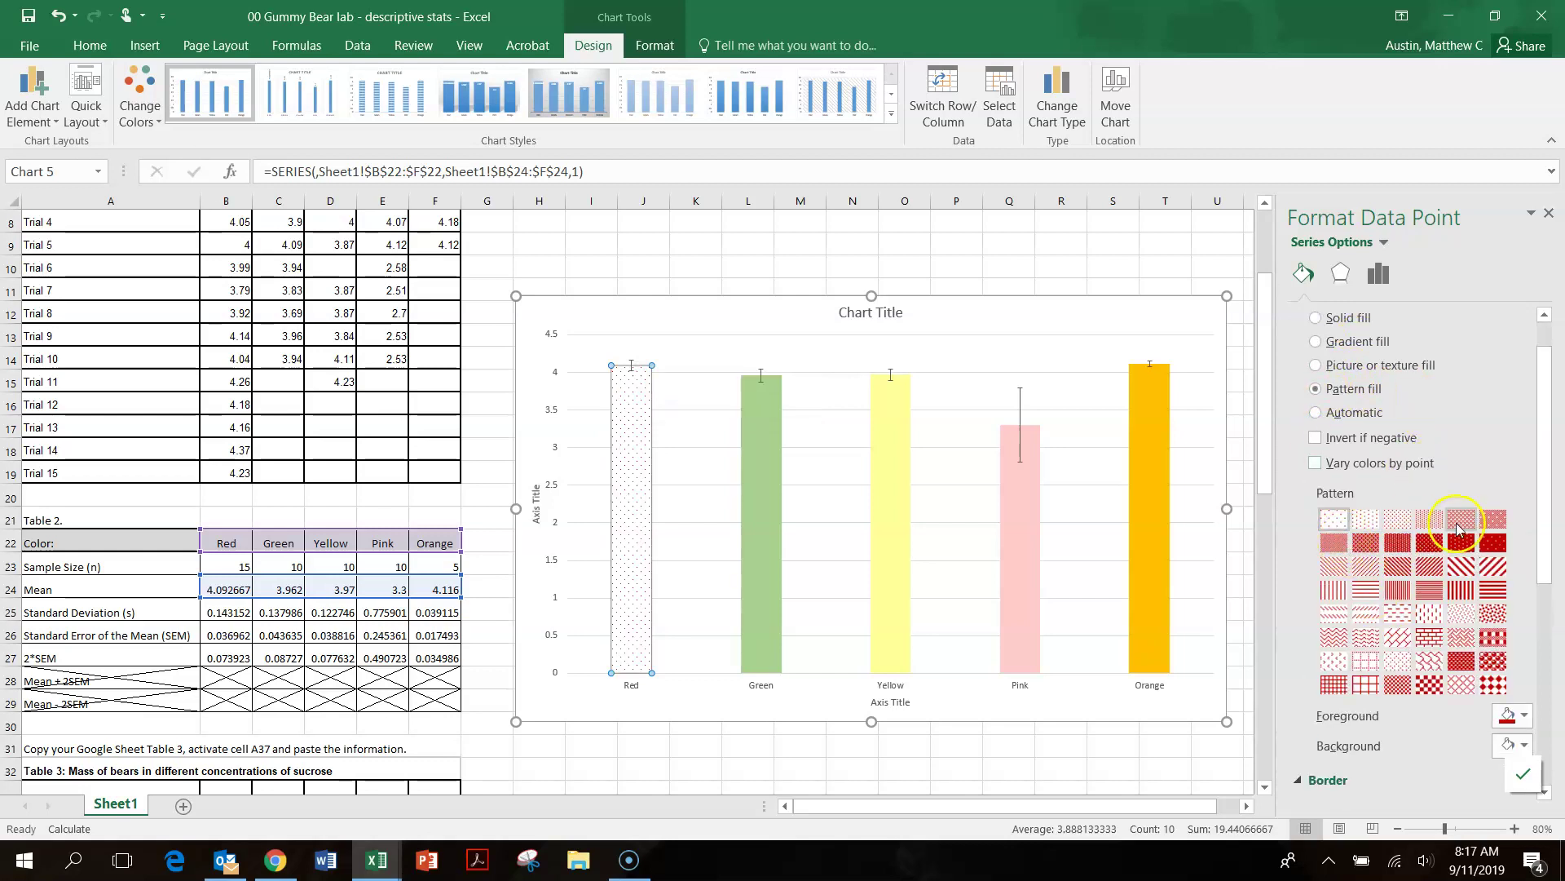
click(1464, 519)
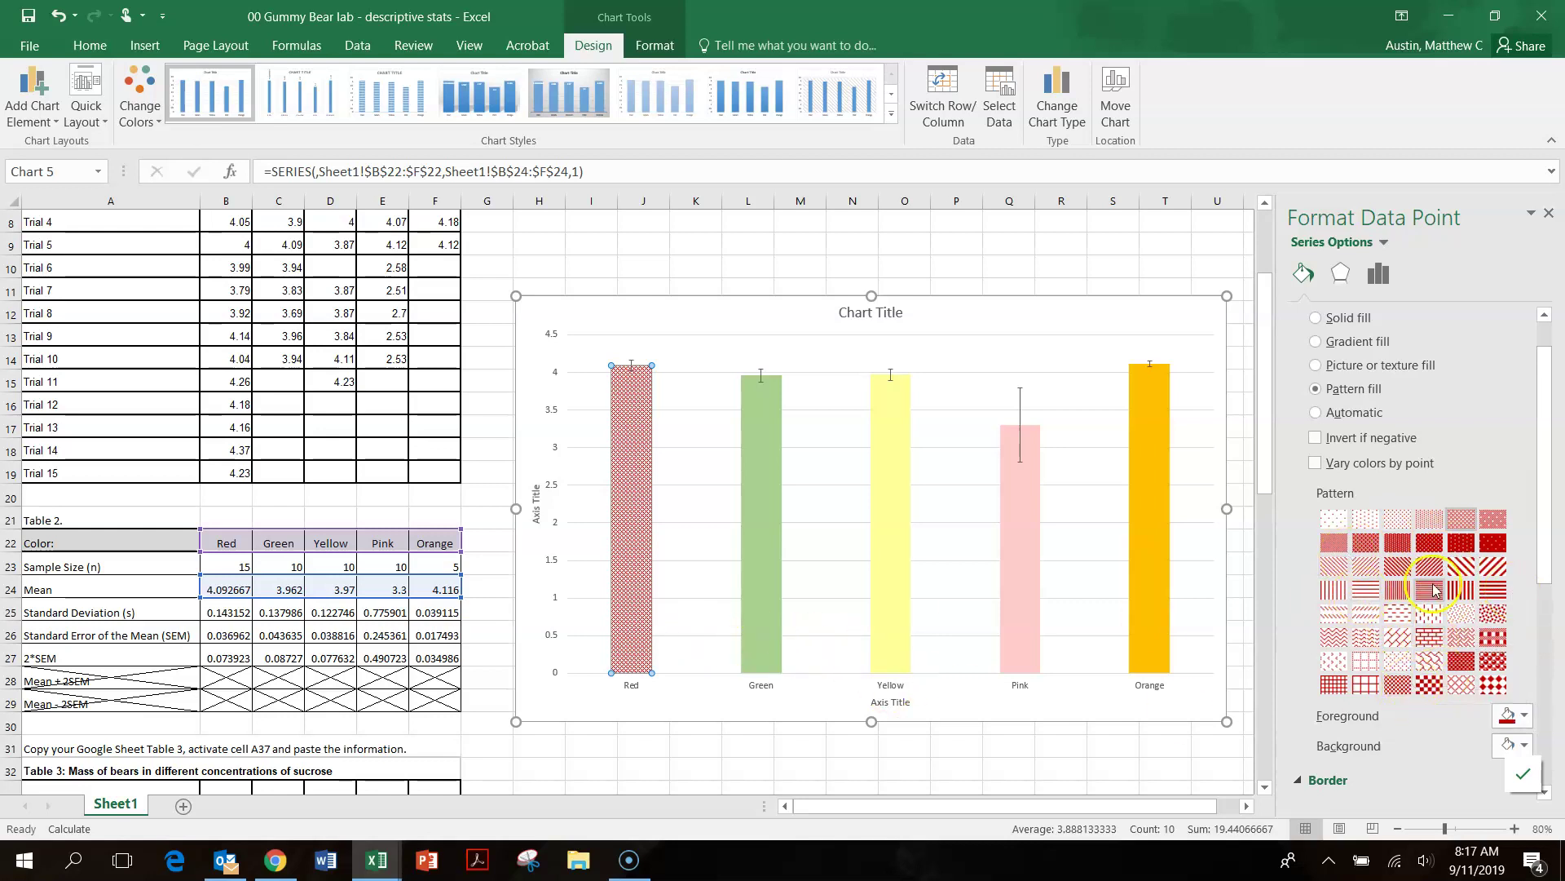
click(1461, 568)
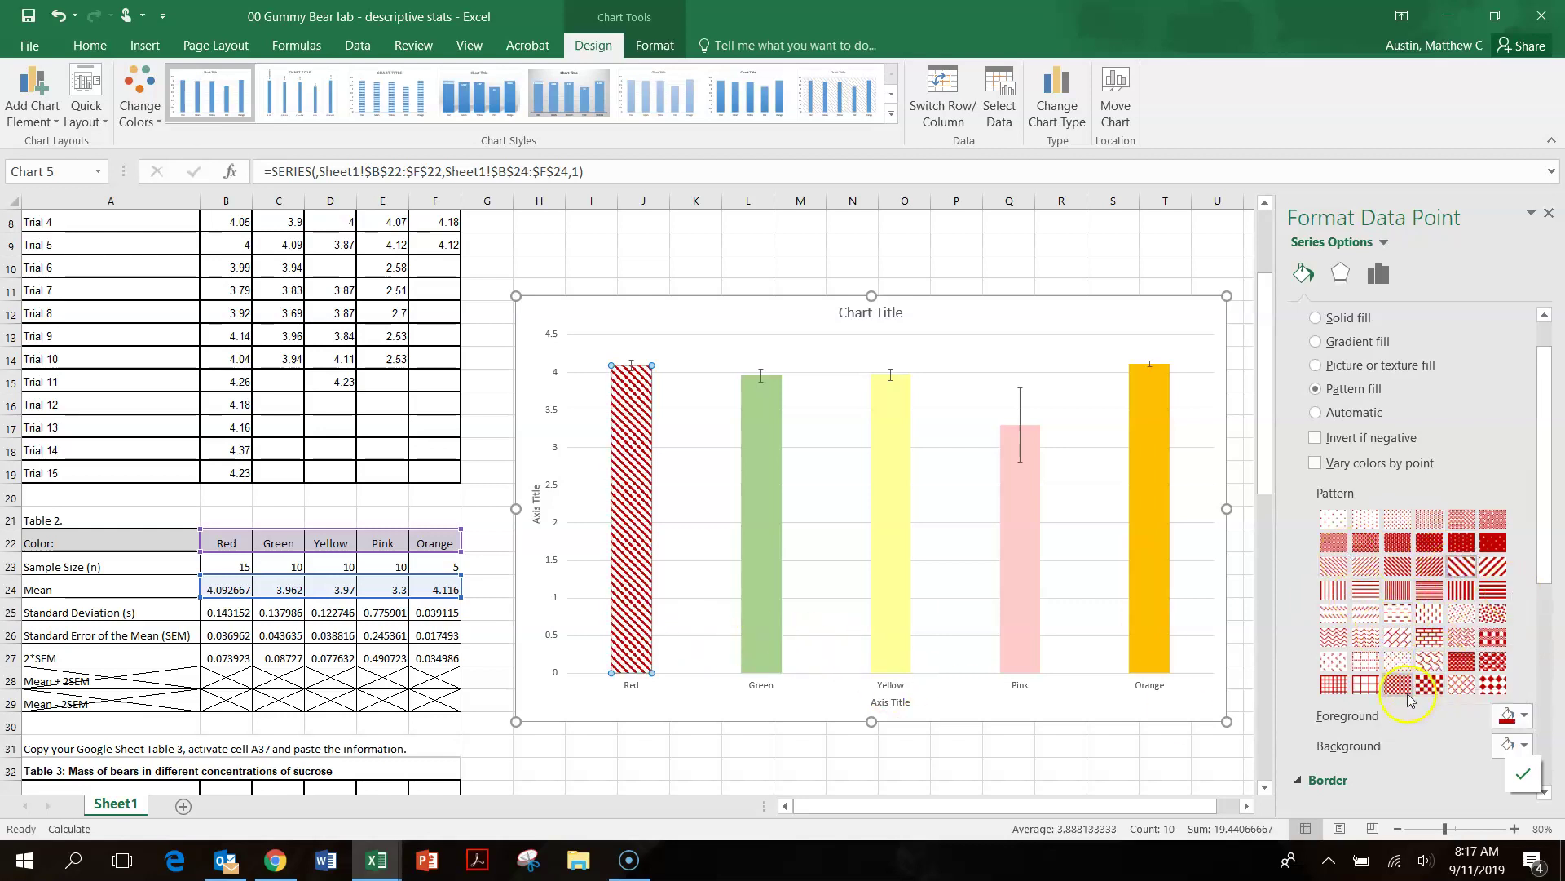
click(1375, 691)
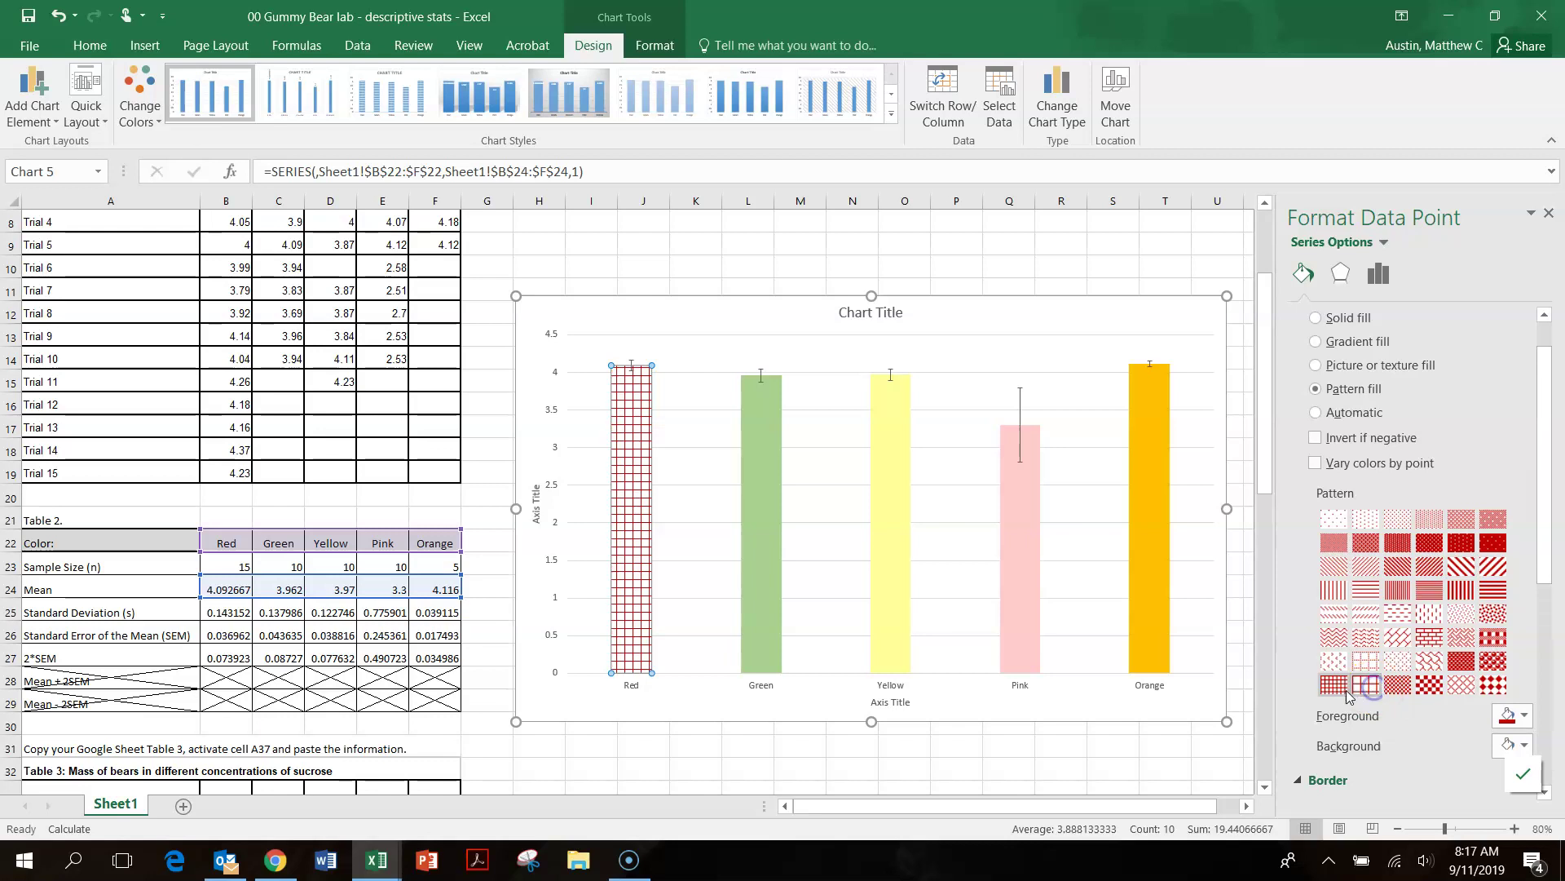
- Give only the Green bar a pattern fill with wide upward diagonal stripes
click(759, 574)
right_click(759, 574)
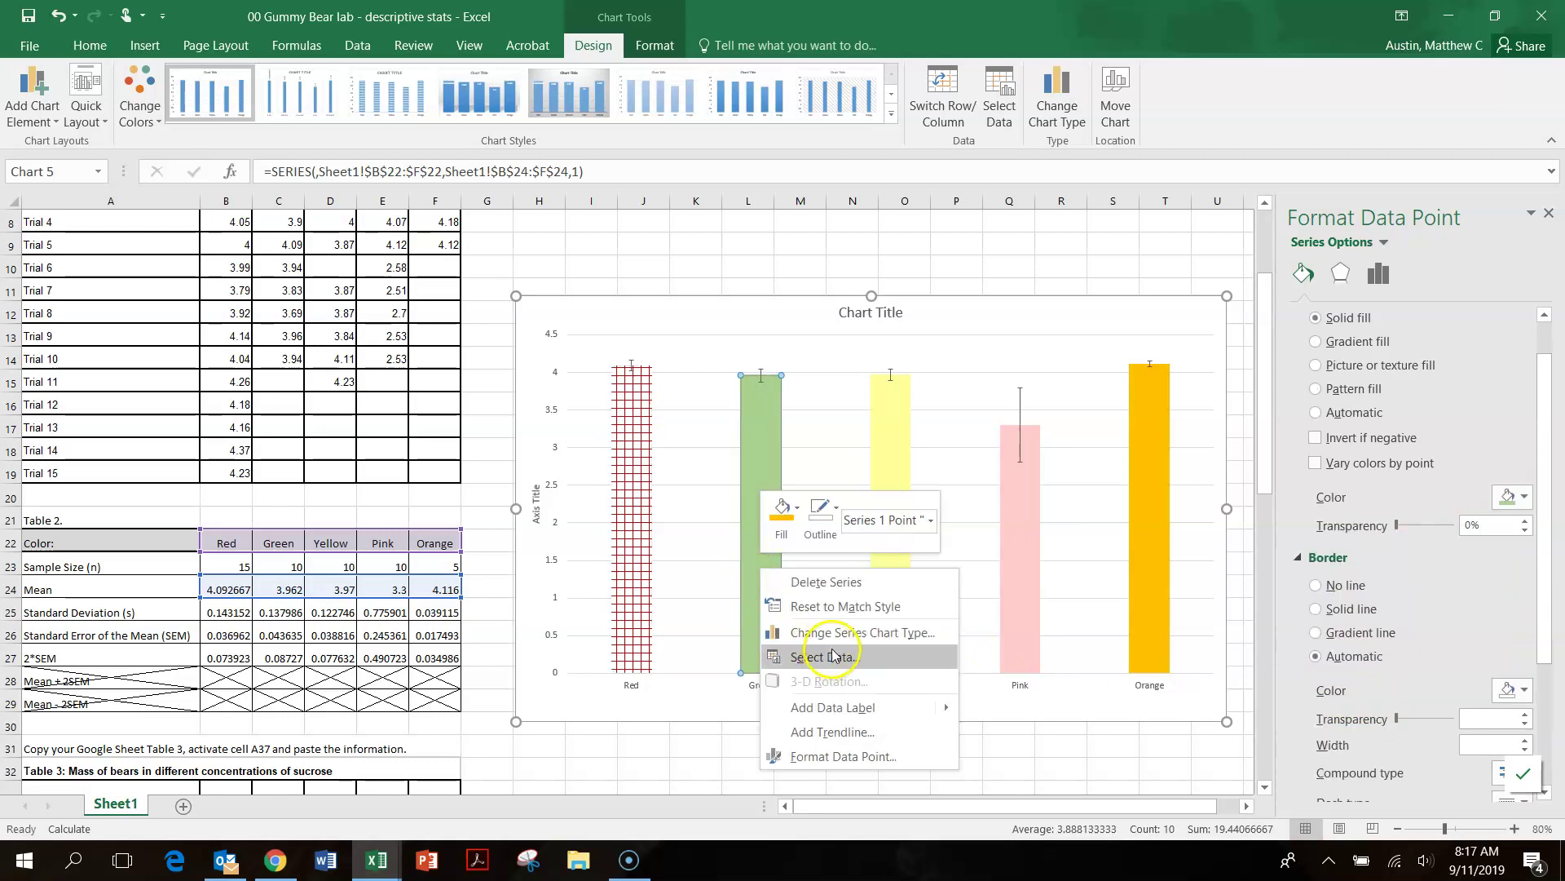
click(796, 508)
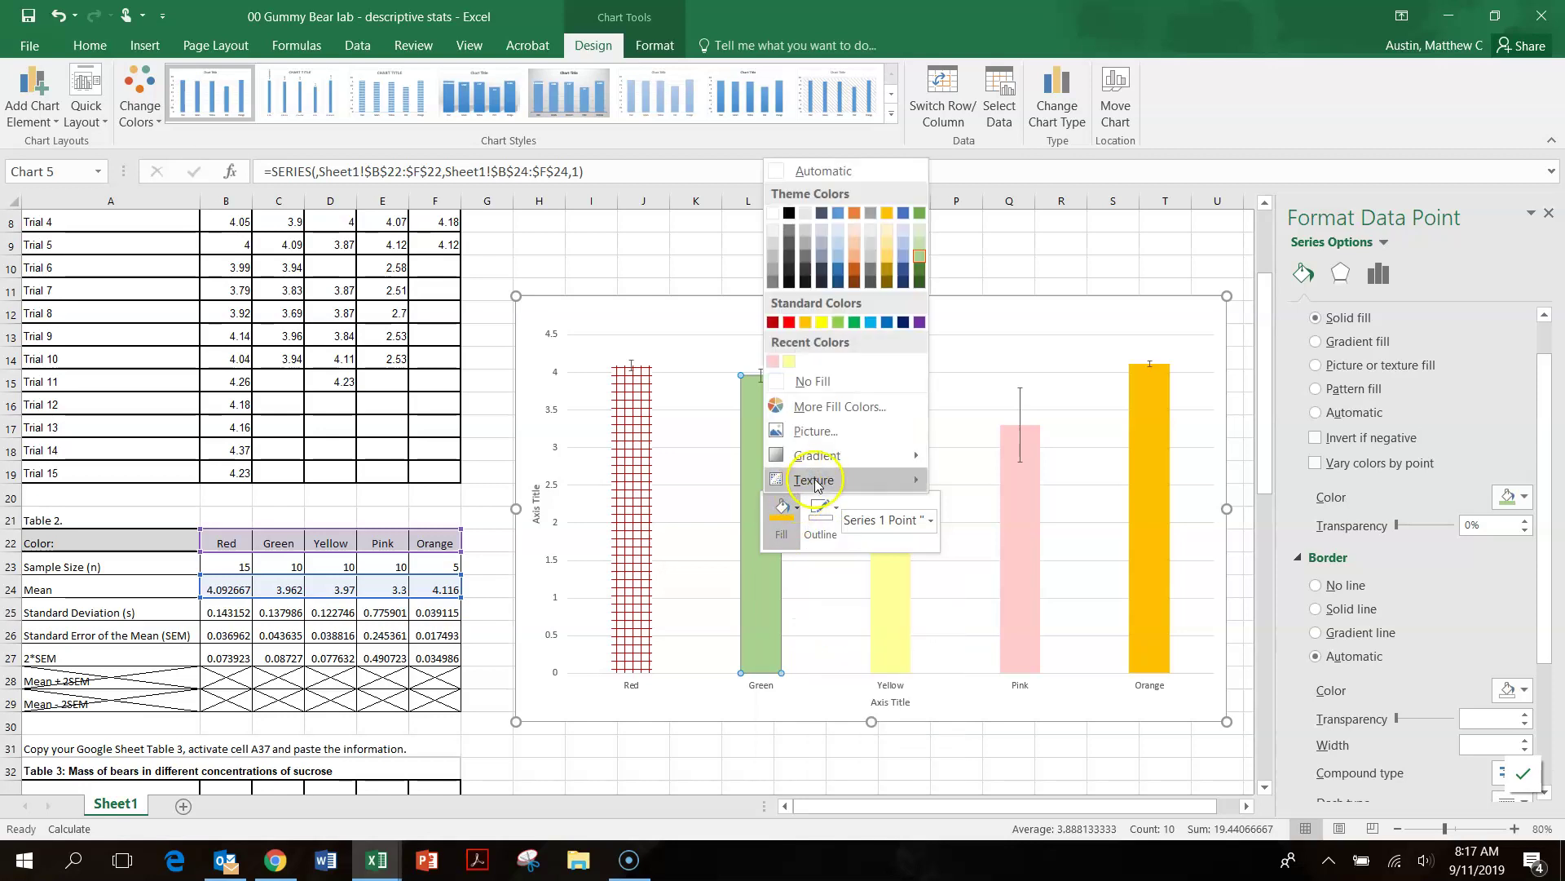
mouse_move(815, 481)
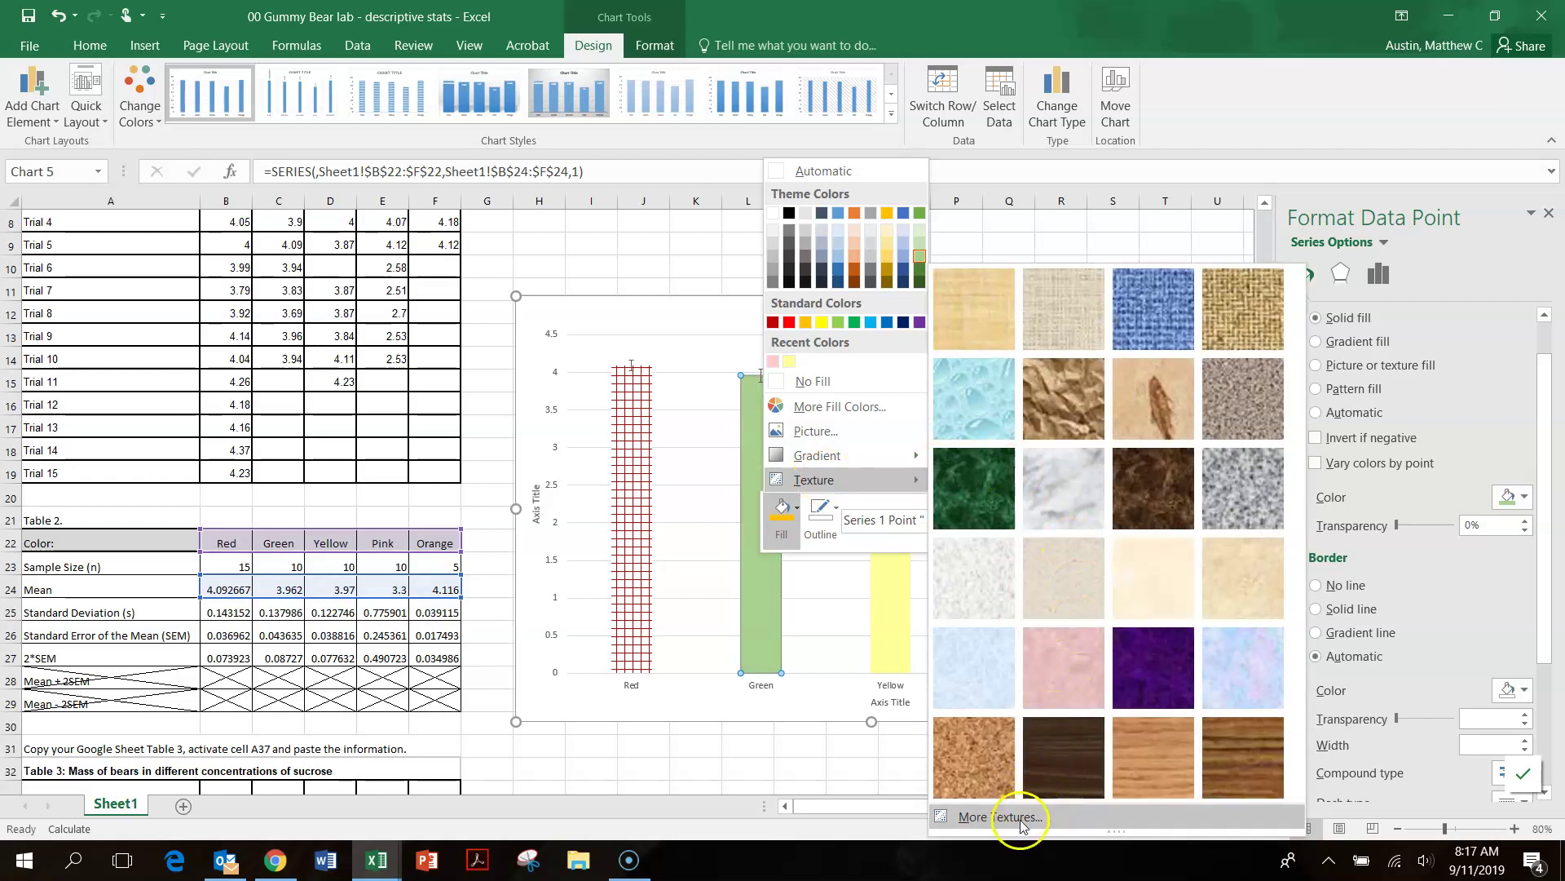
click(1376, 585)
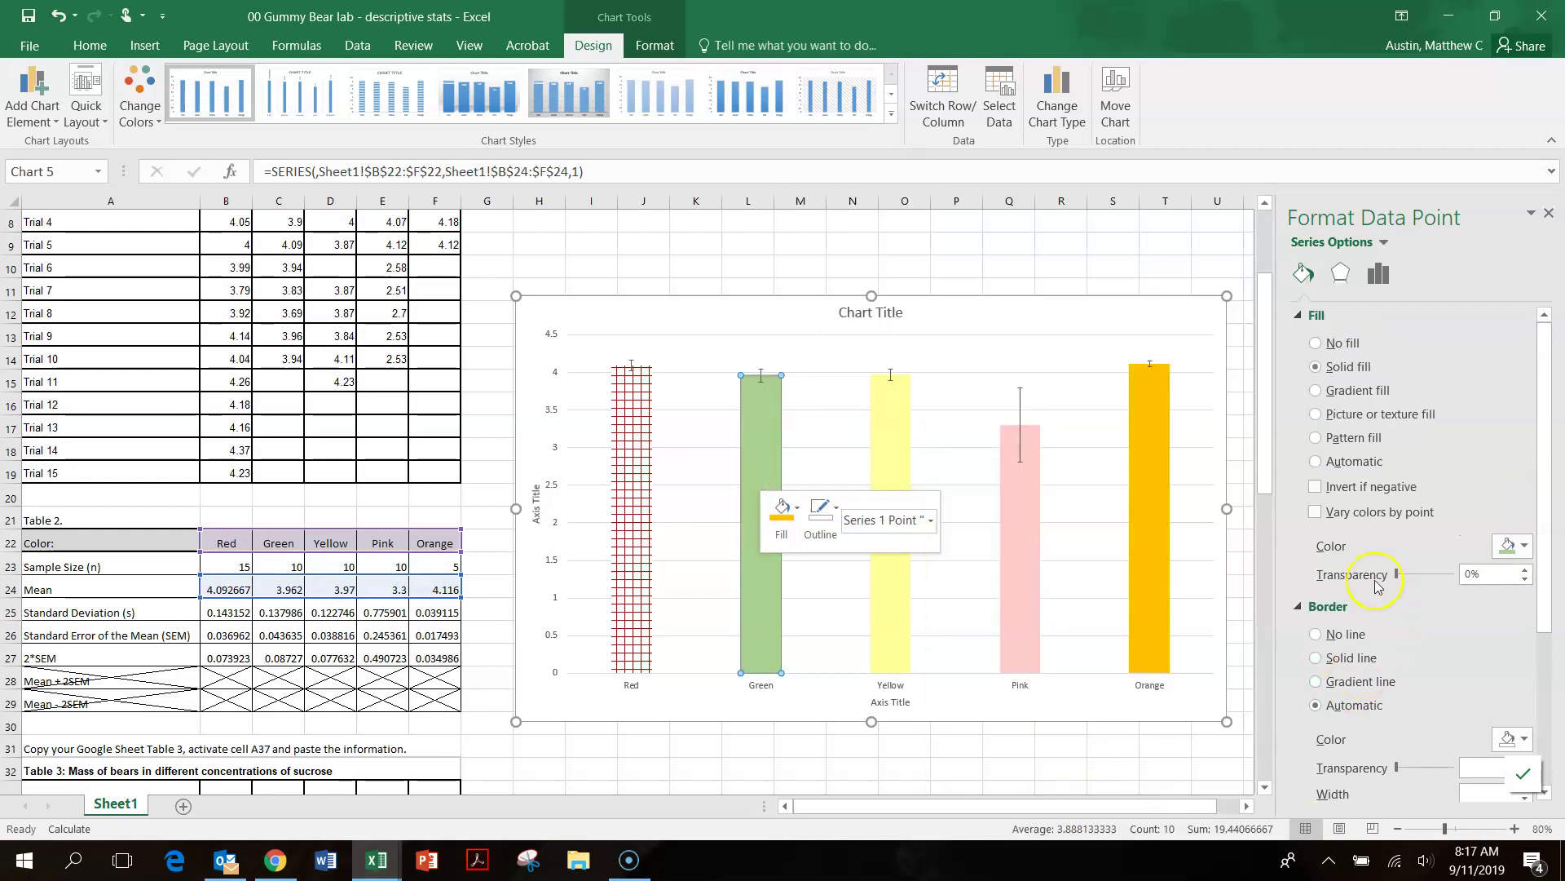
click(1316, 439)
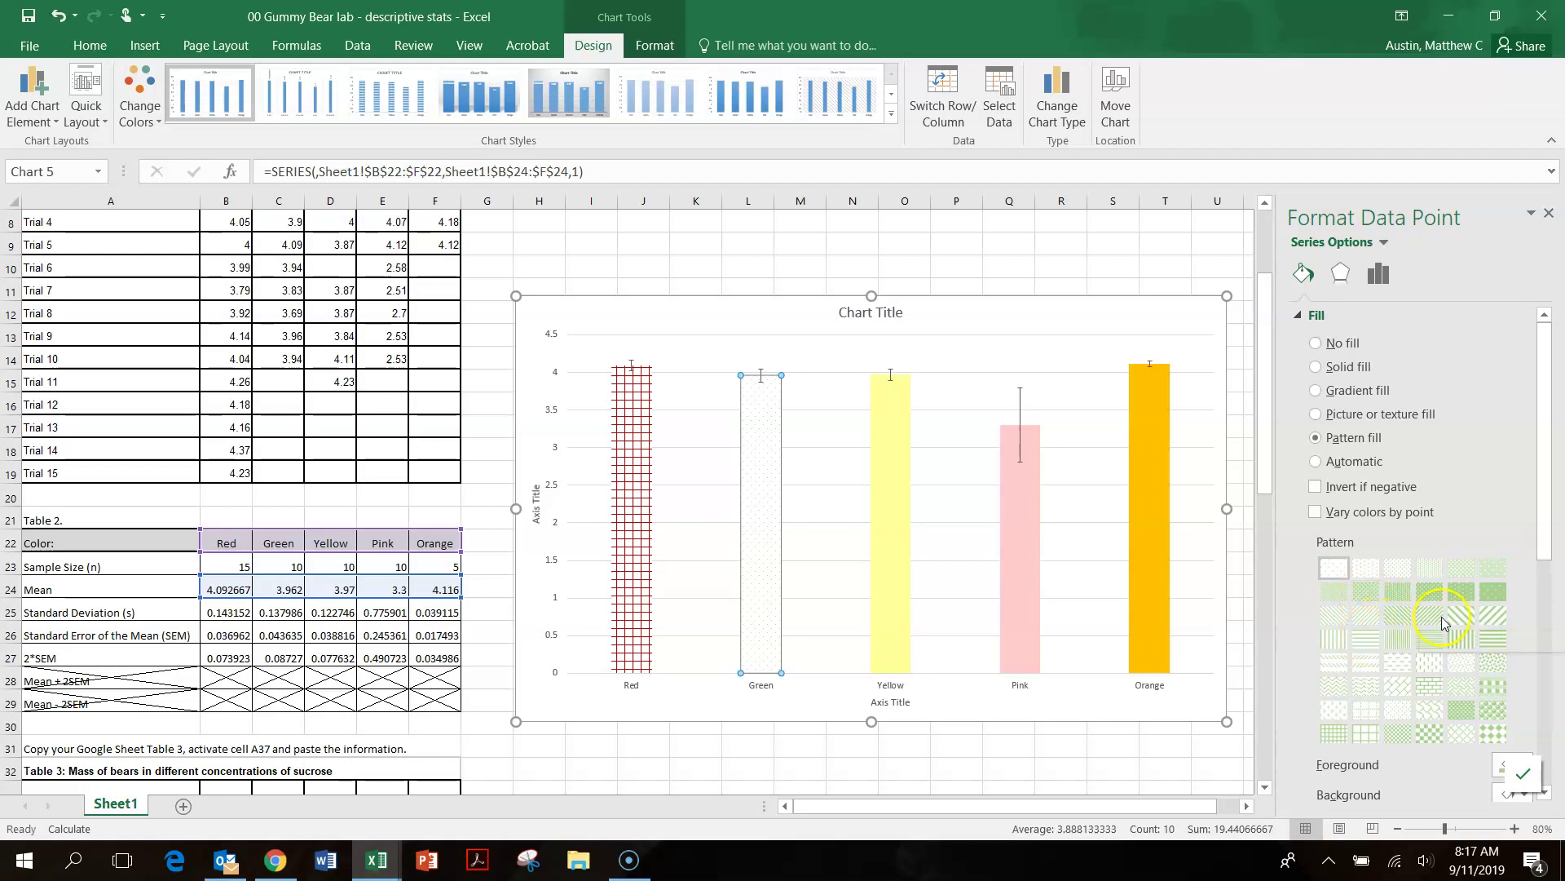
click(1494, 615)
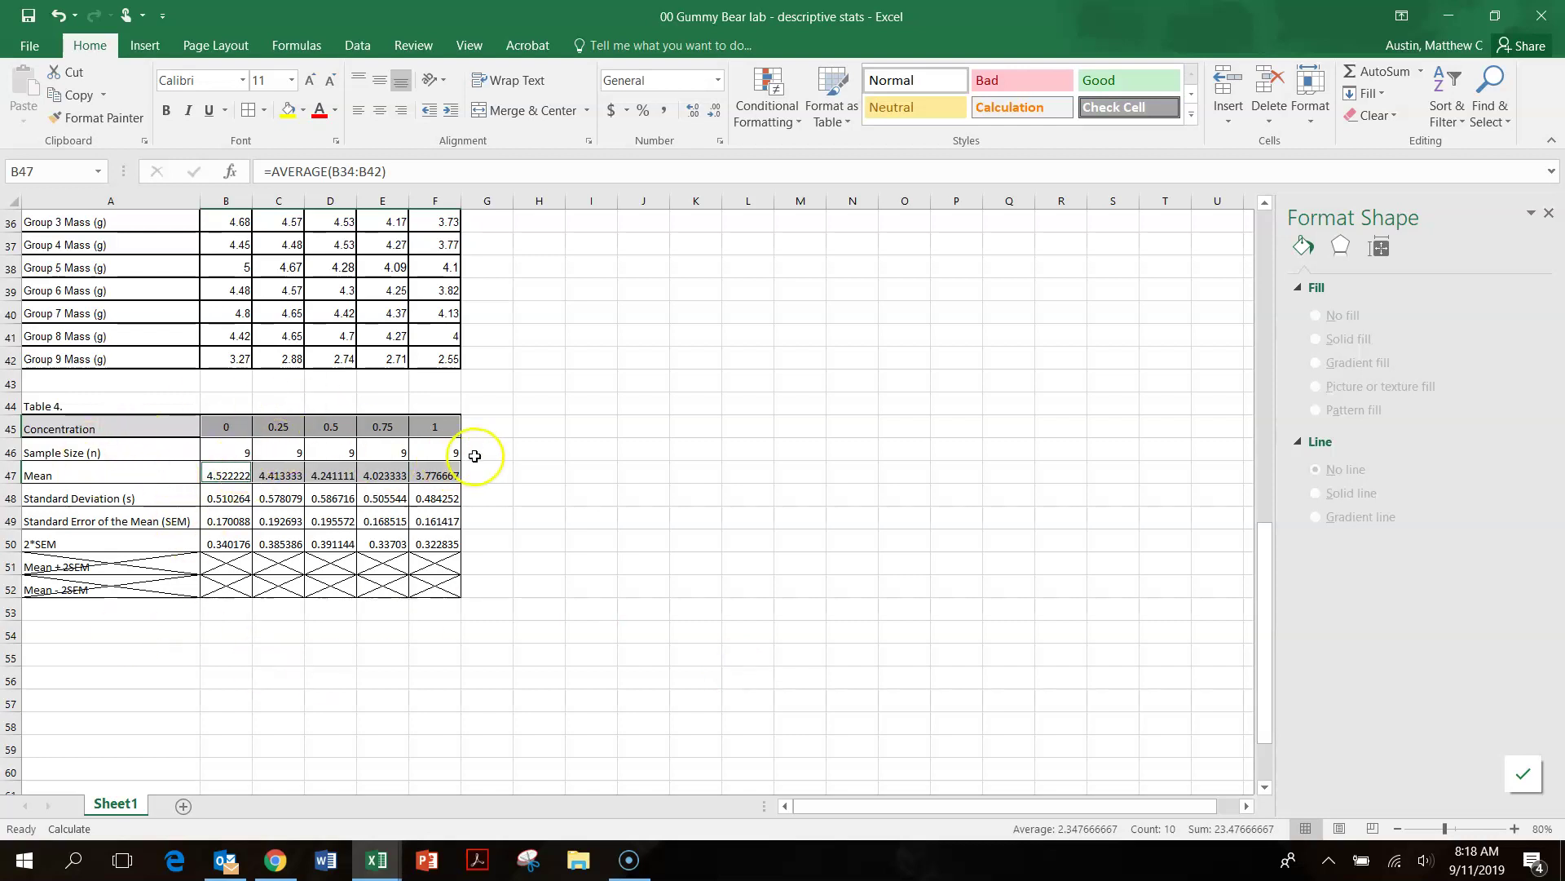
- Insert a markers-only scatter chart of Table 4's concentrations (B45:F45) and means (B47:F47), and move it clear of the table
click(511, 457)
drag(226, 427, 432, 429)
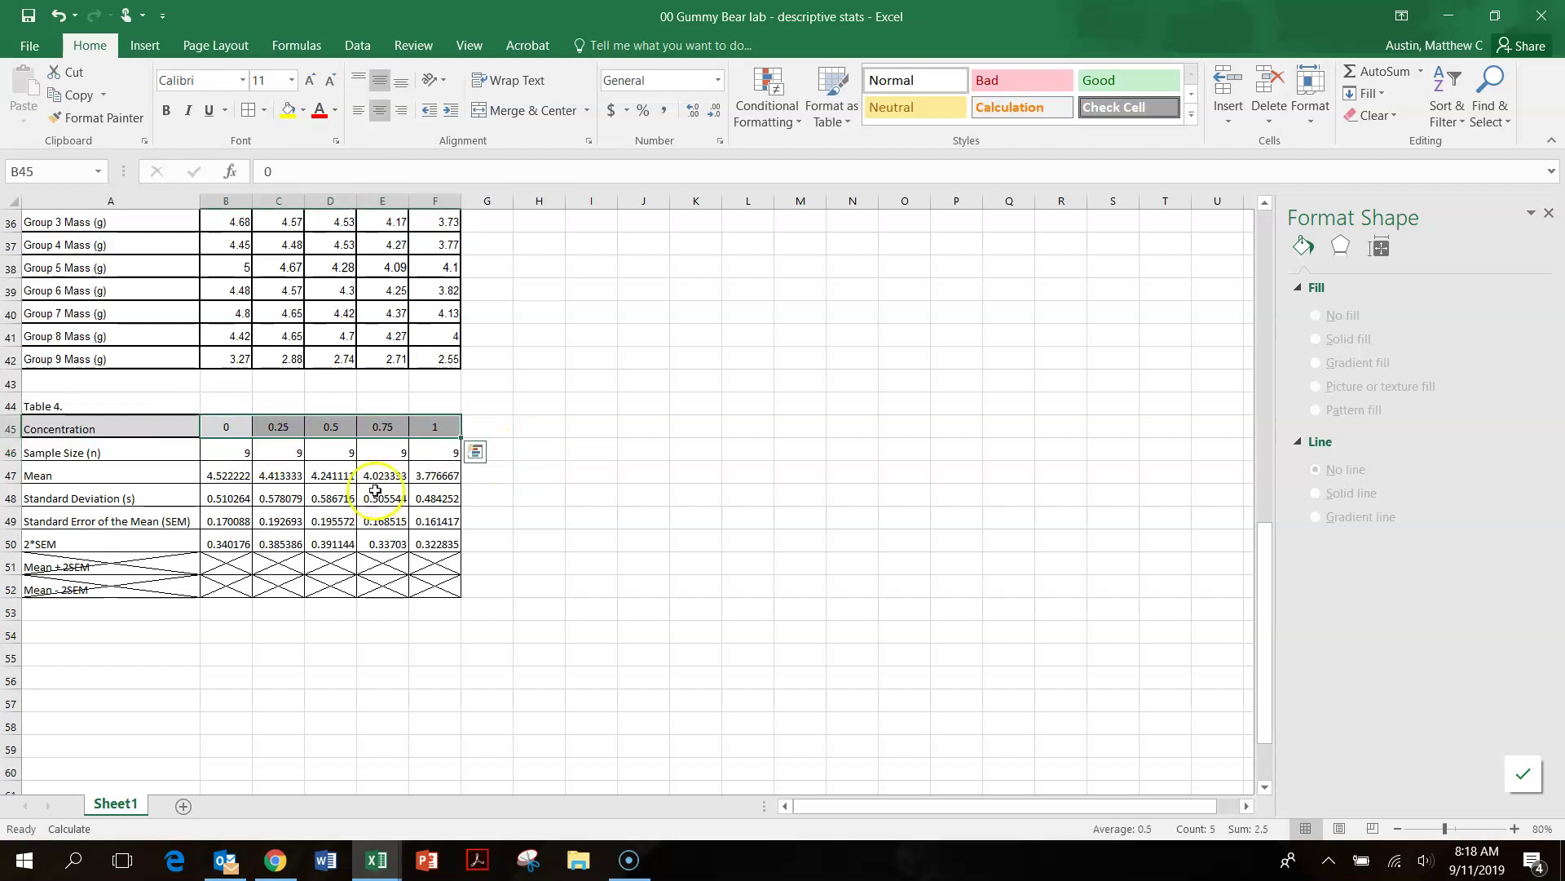
drag(230, 475, 443, 475)
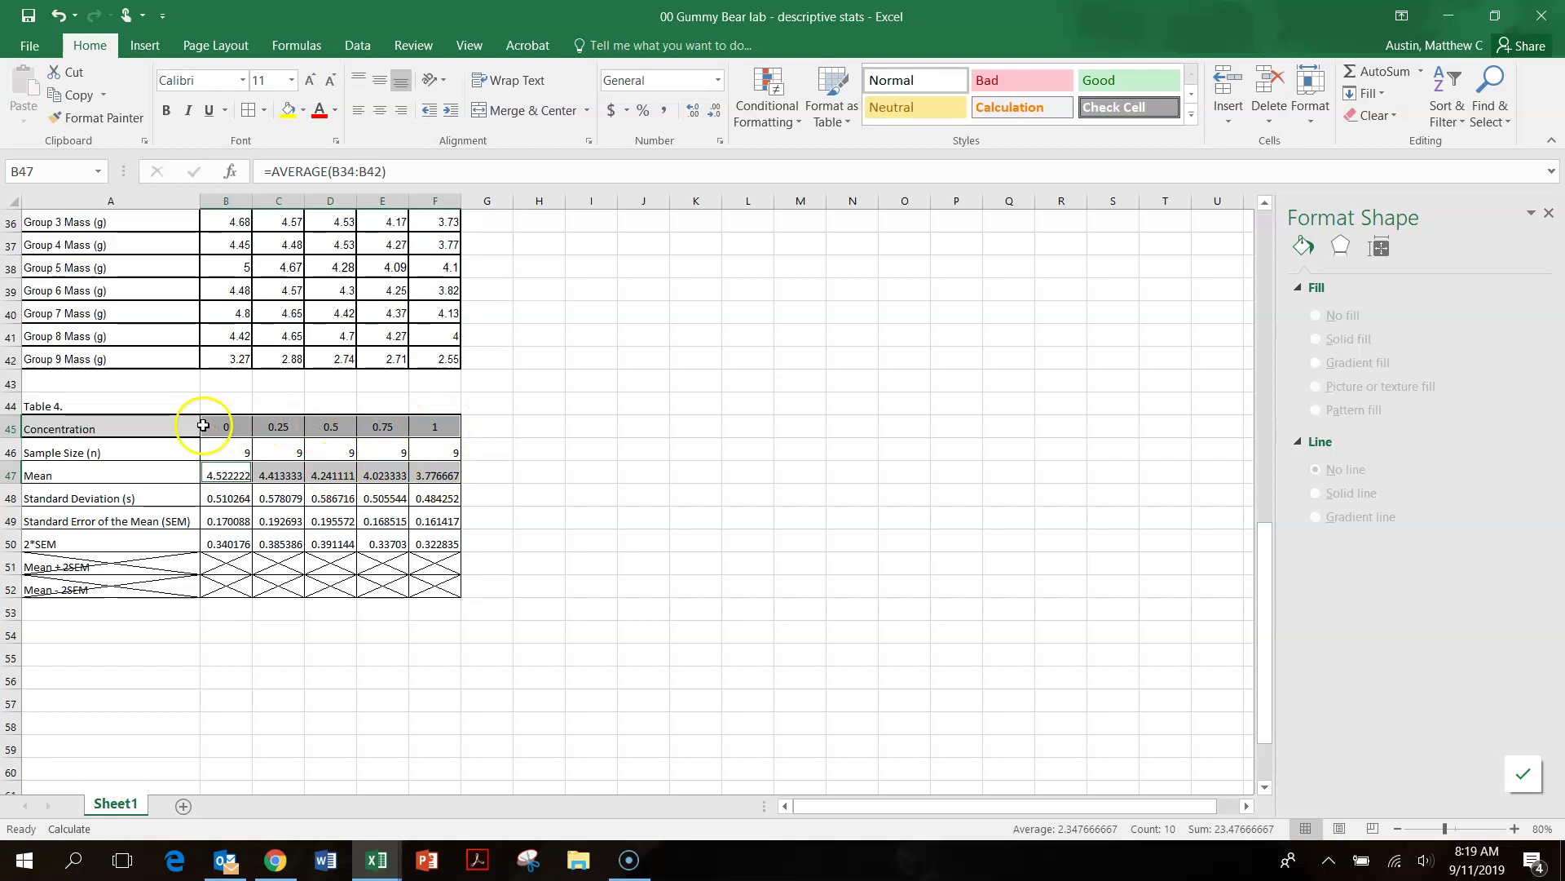
click(140, 43)
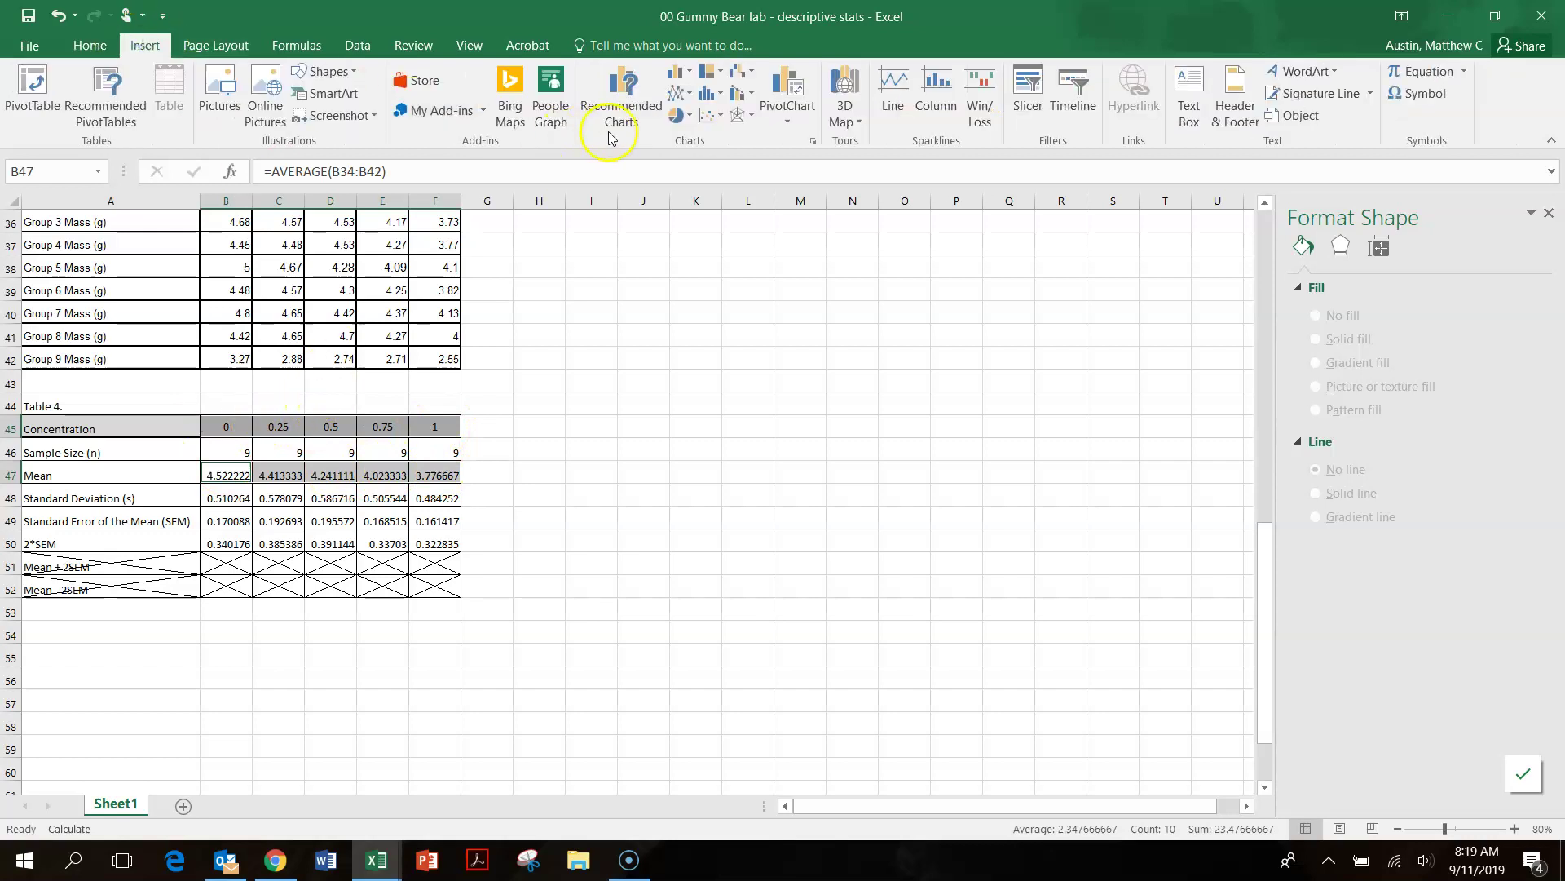
click(712, 115)
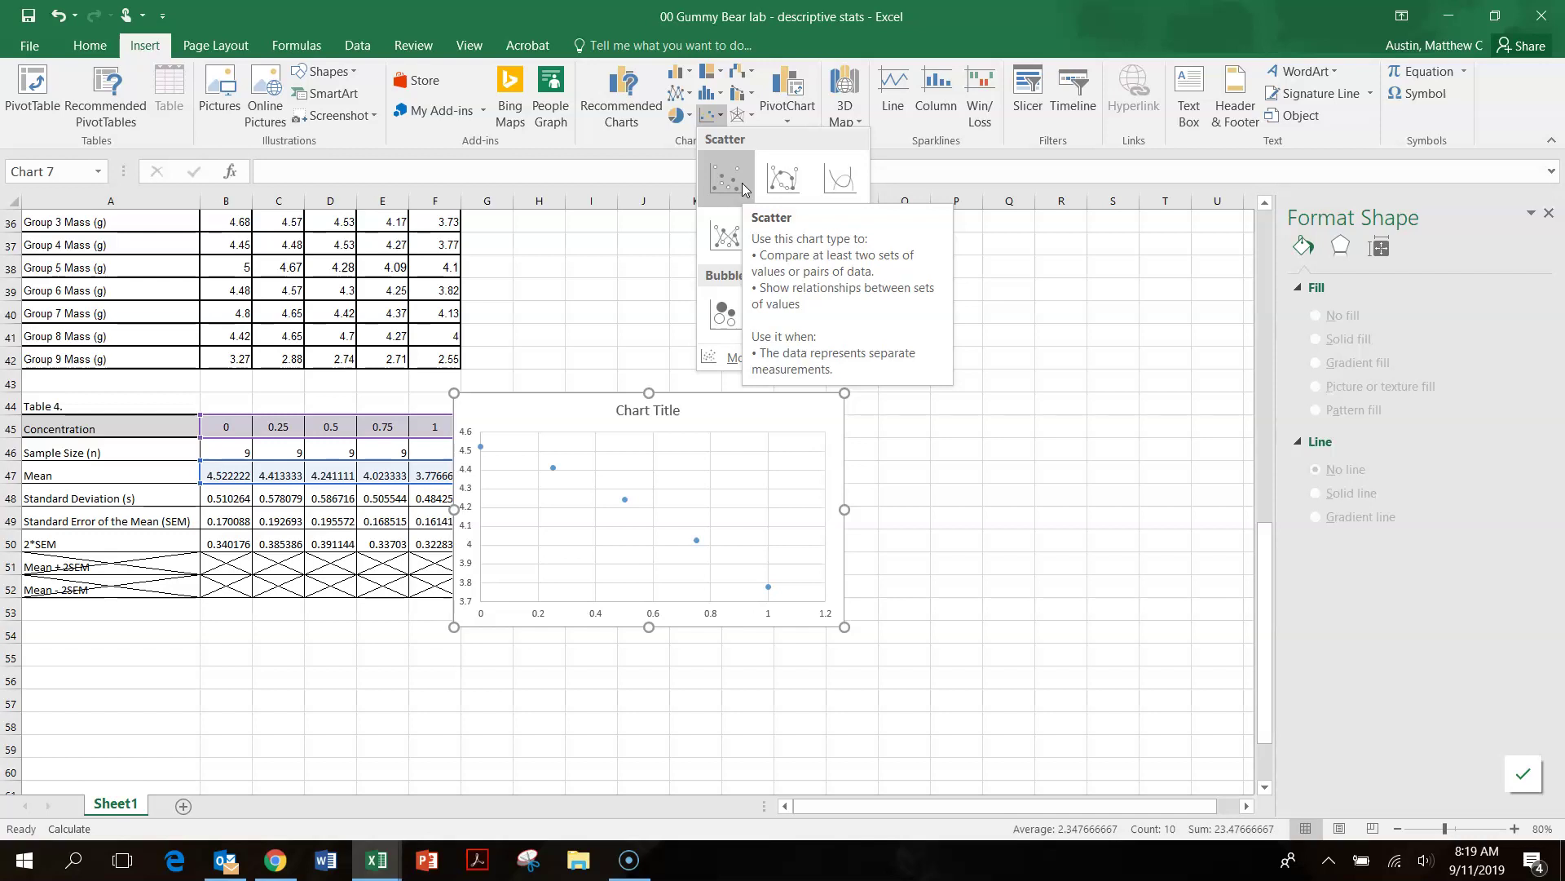
click(793, 185)
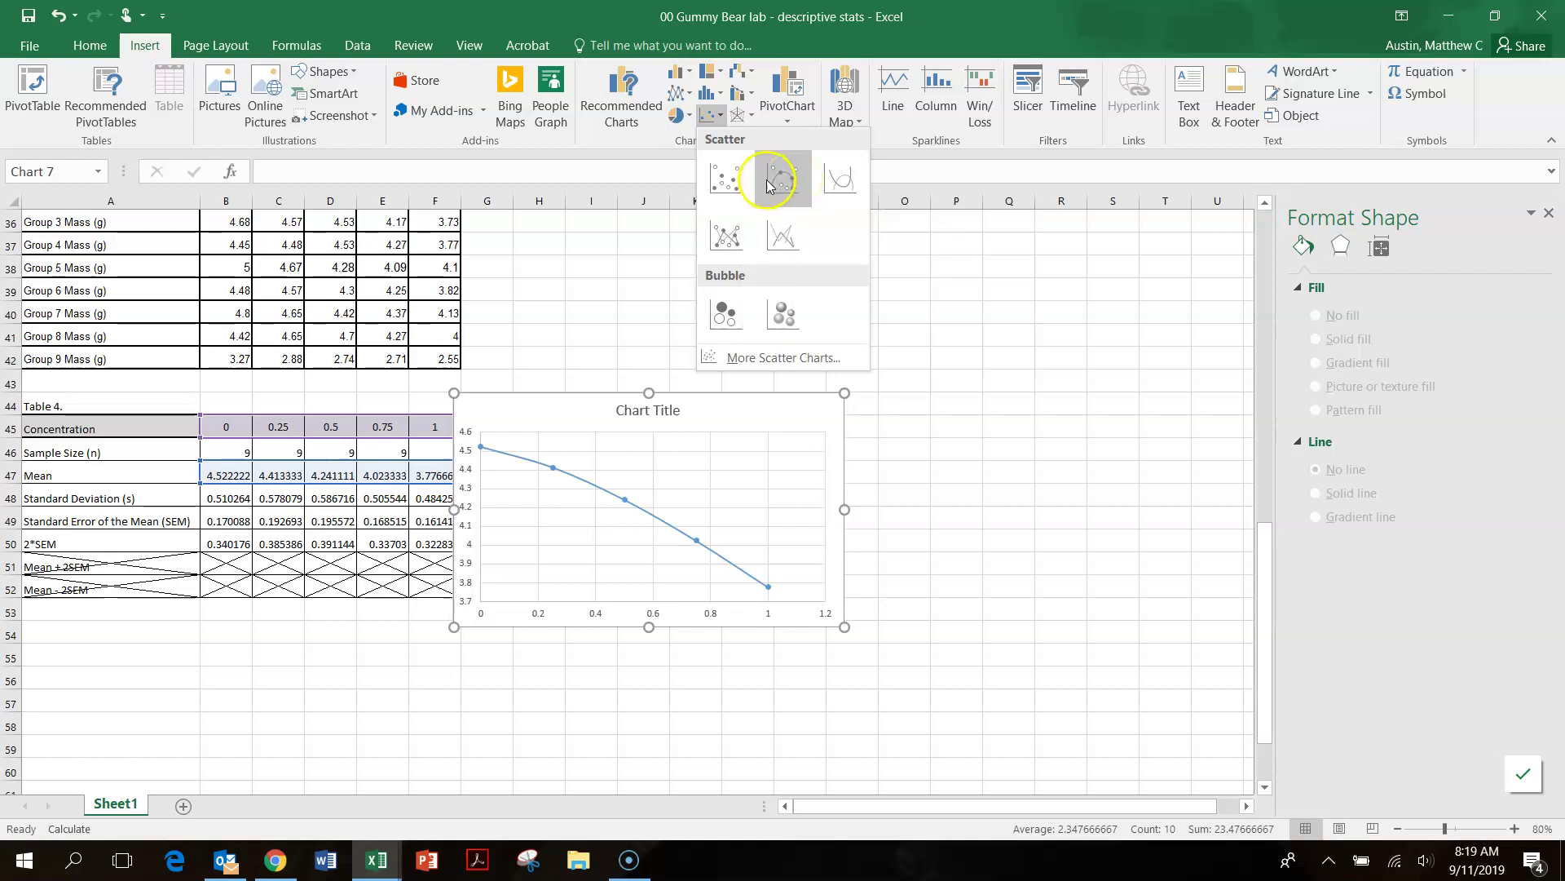
click(724, 177)
drag(733, 438, 833, 423)
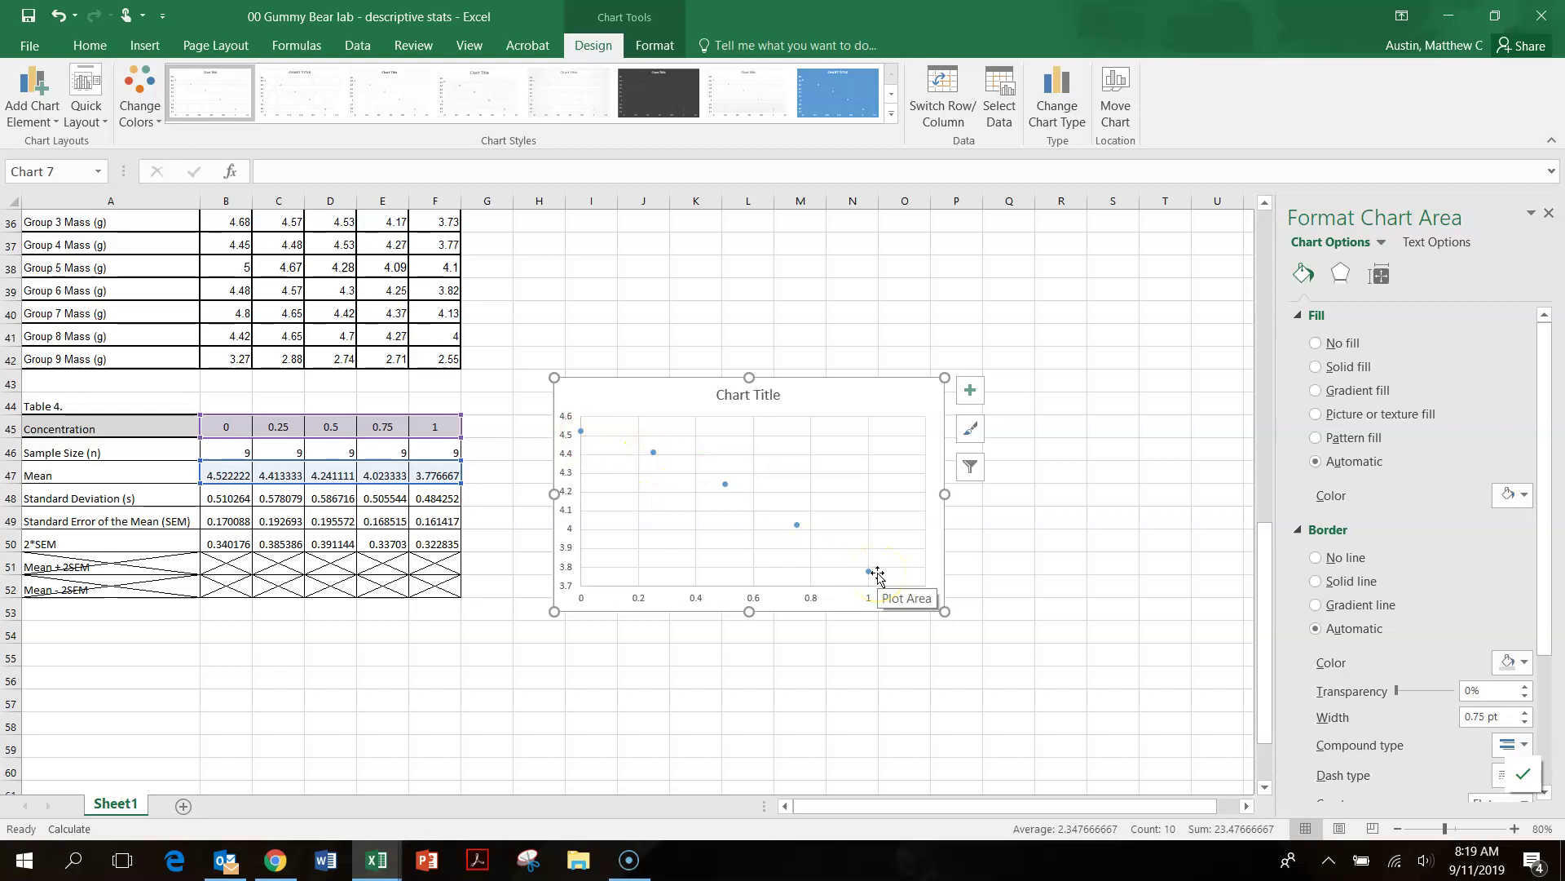
- Add axis titles and error bars to the scatter chart, opening the detailed error bar options
click(971, 395)
click(1052, 429)
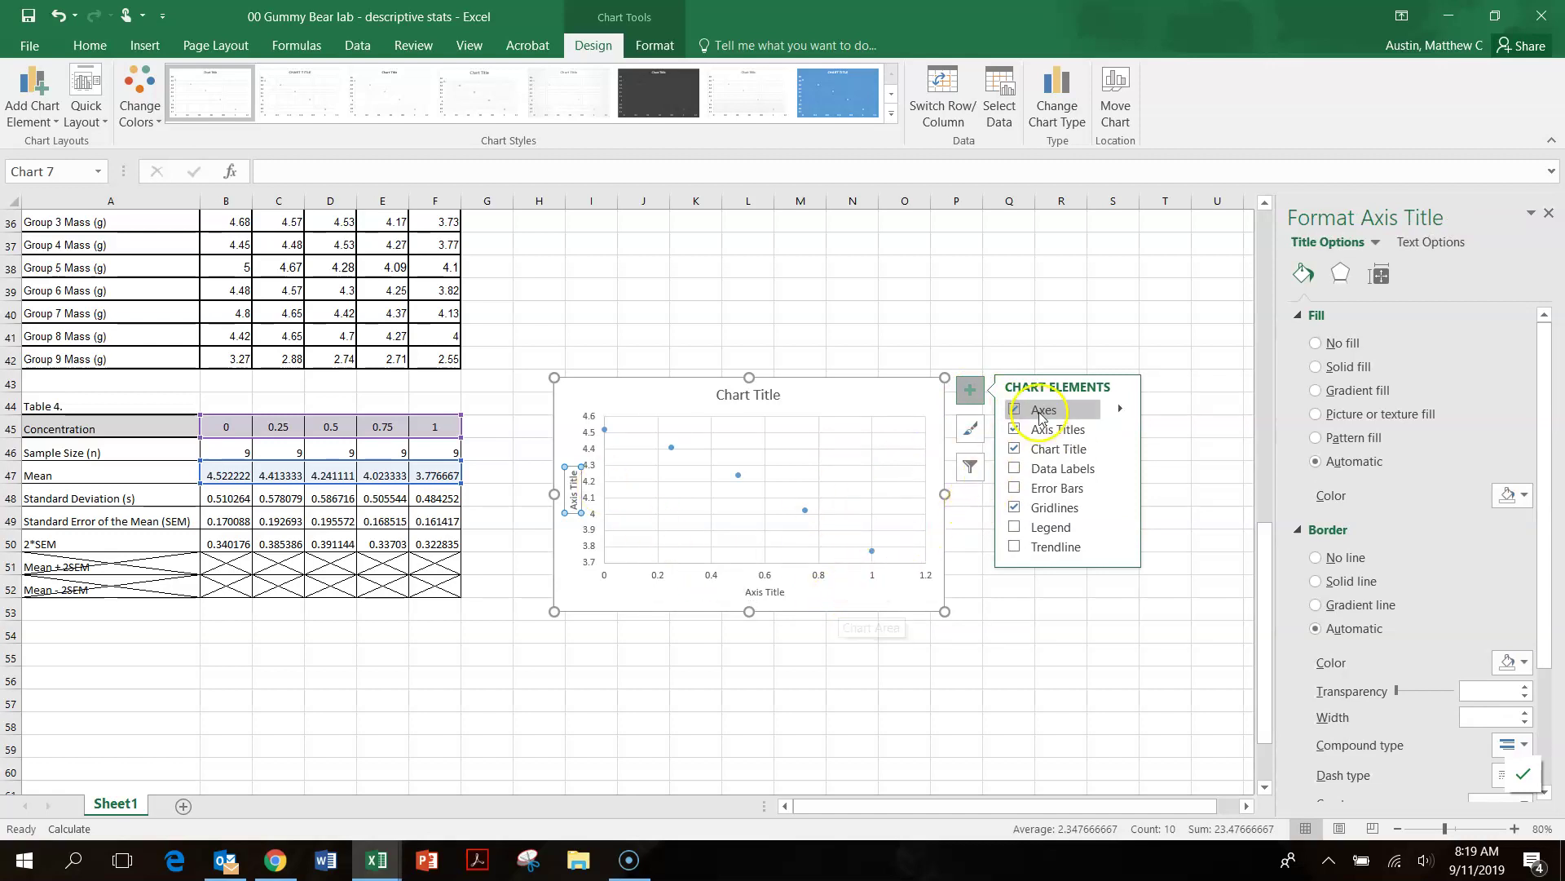
click(1121, 489)
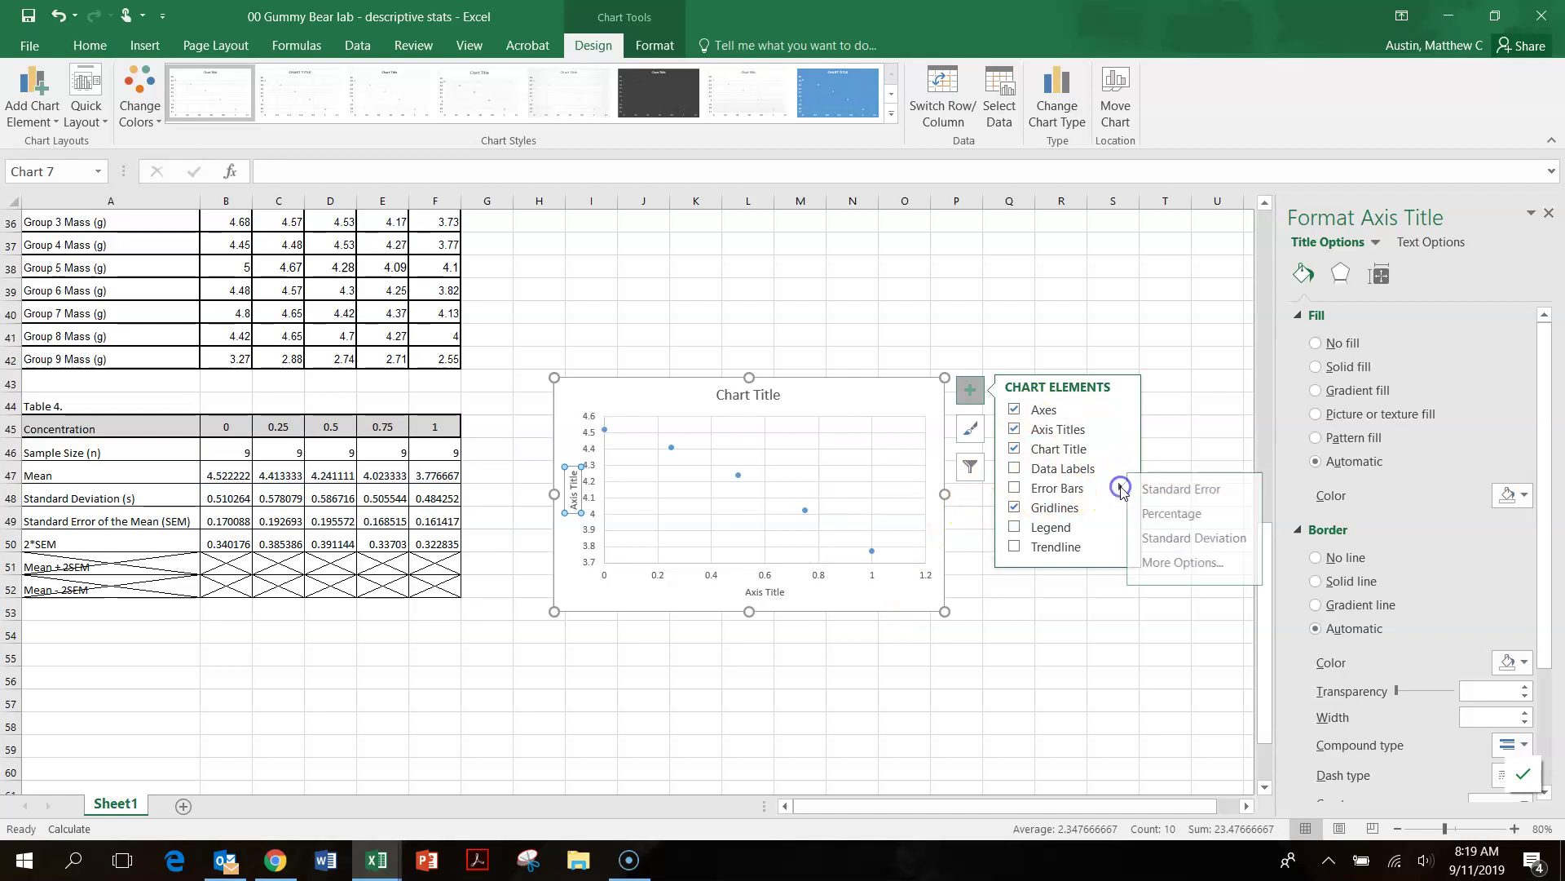
click(1195, 562)
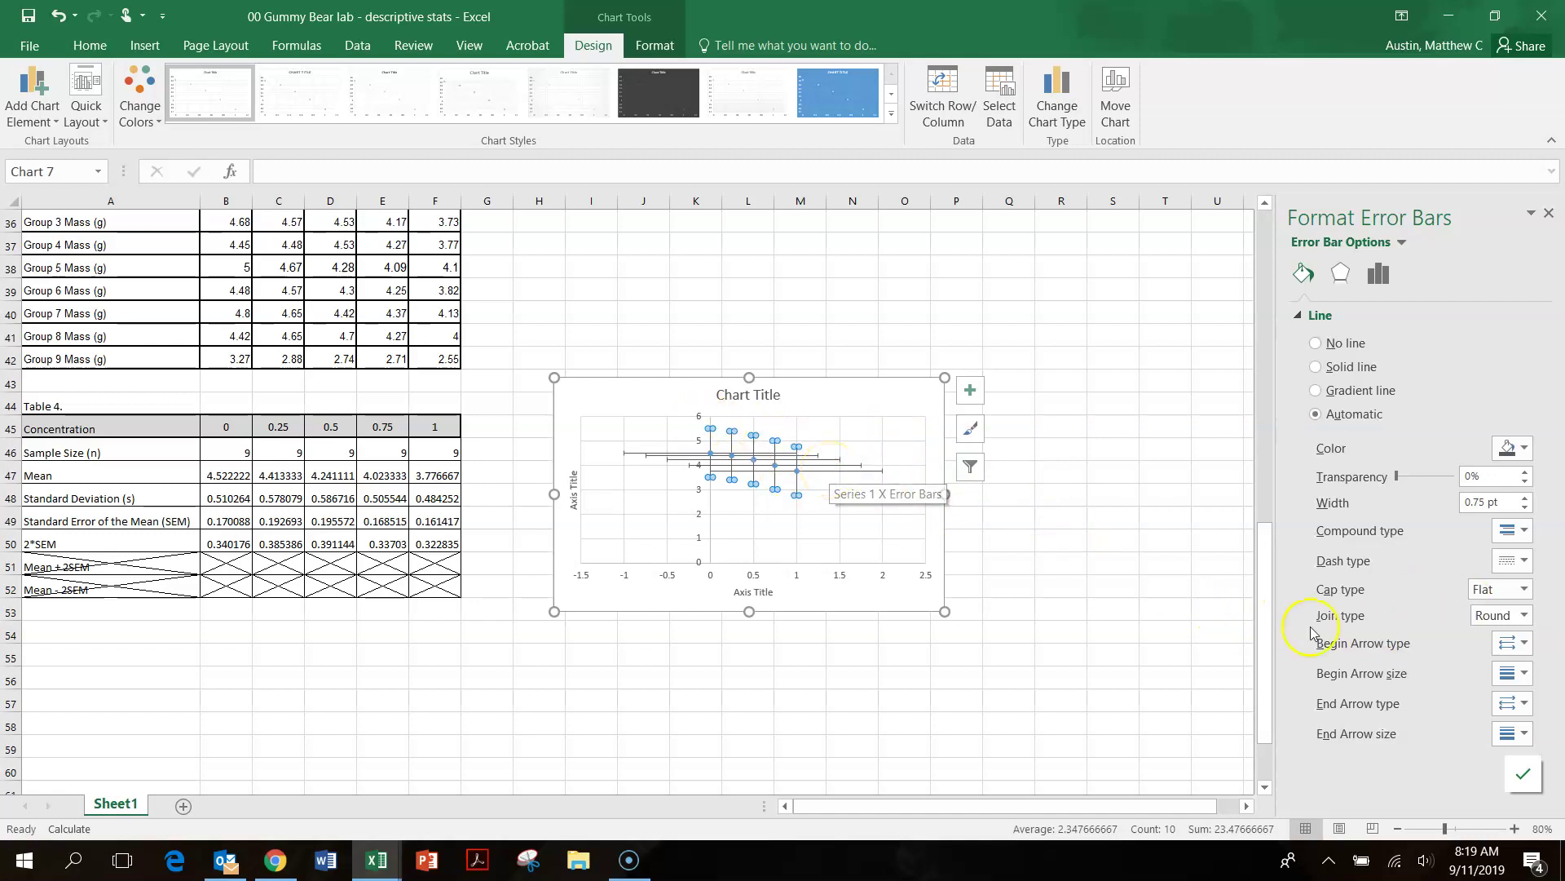
- Set the vertical error bars' custom positive and negative values to the Table 4 2*SEM cells B50:F50, and delete the horizontal error bars
click(1379, 279)
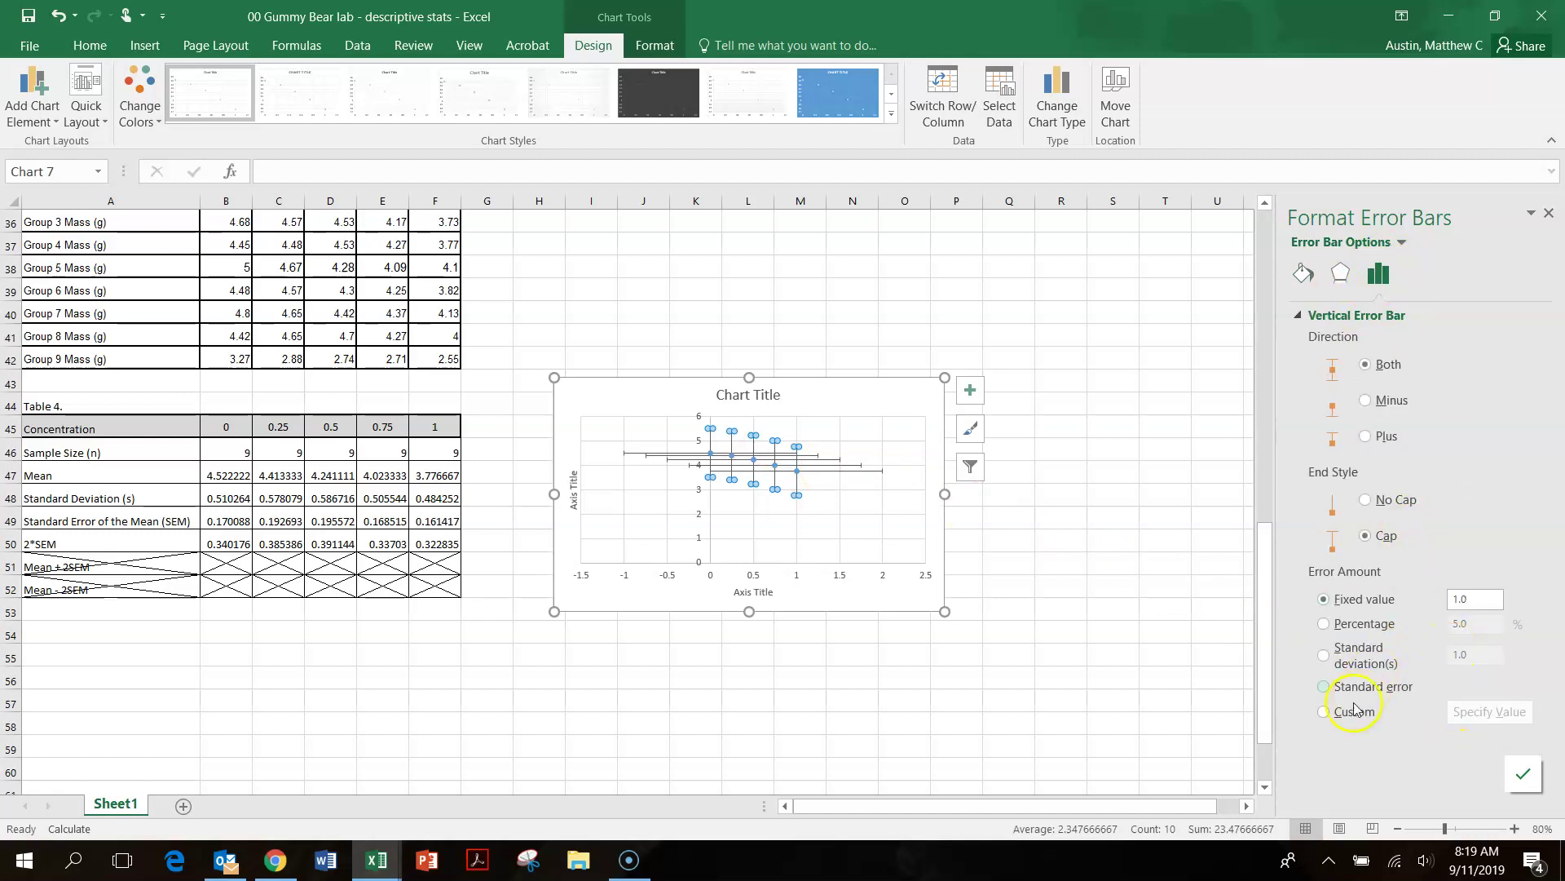
click(1326, 715)
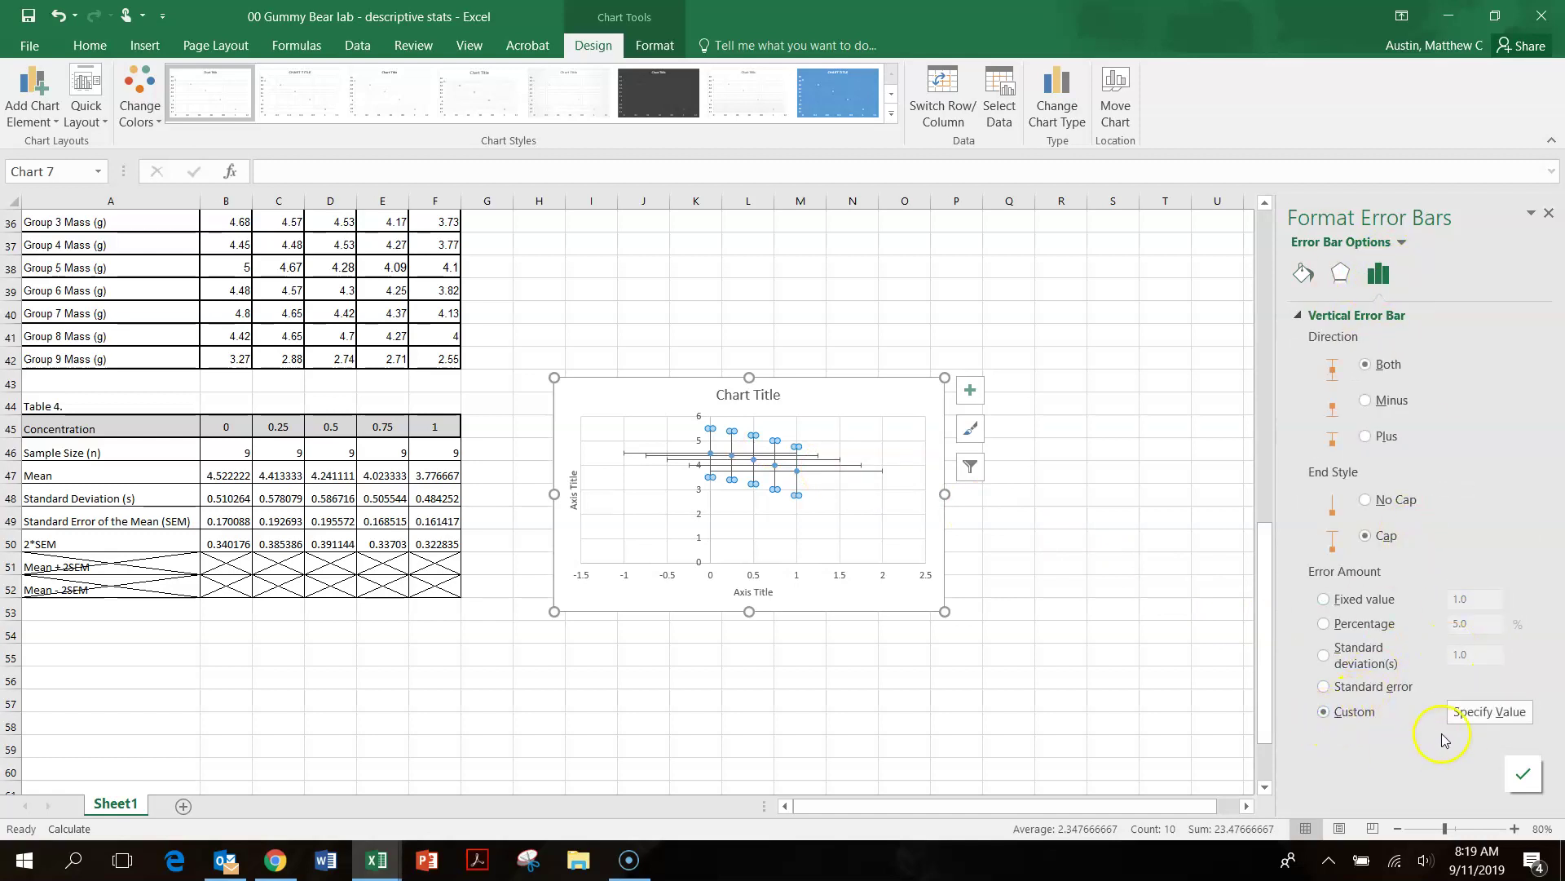
click(1489, 711)
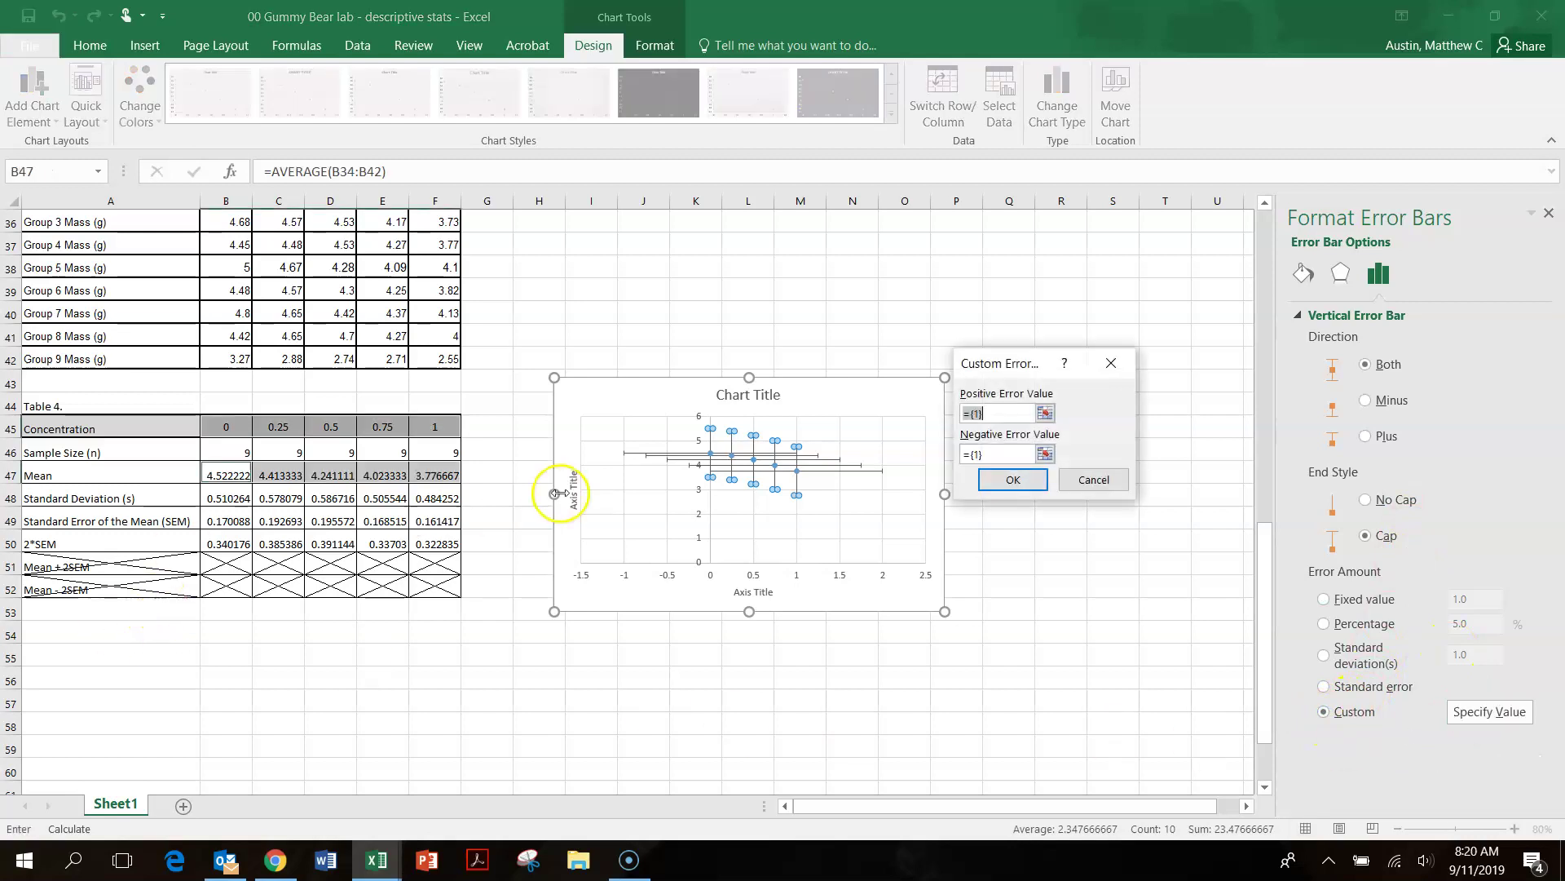
key(BackSpace)
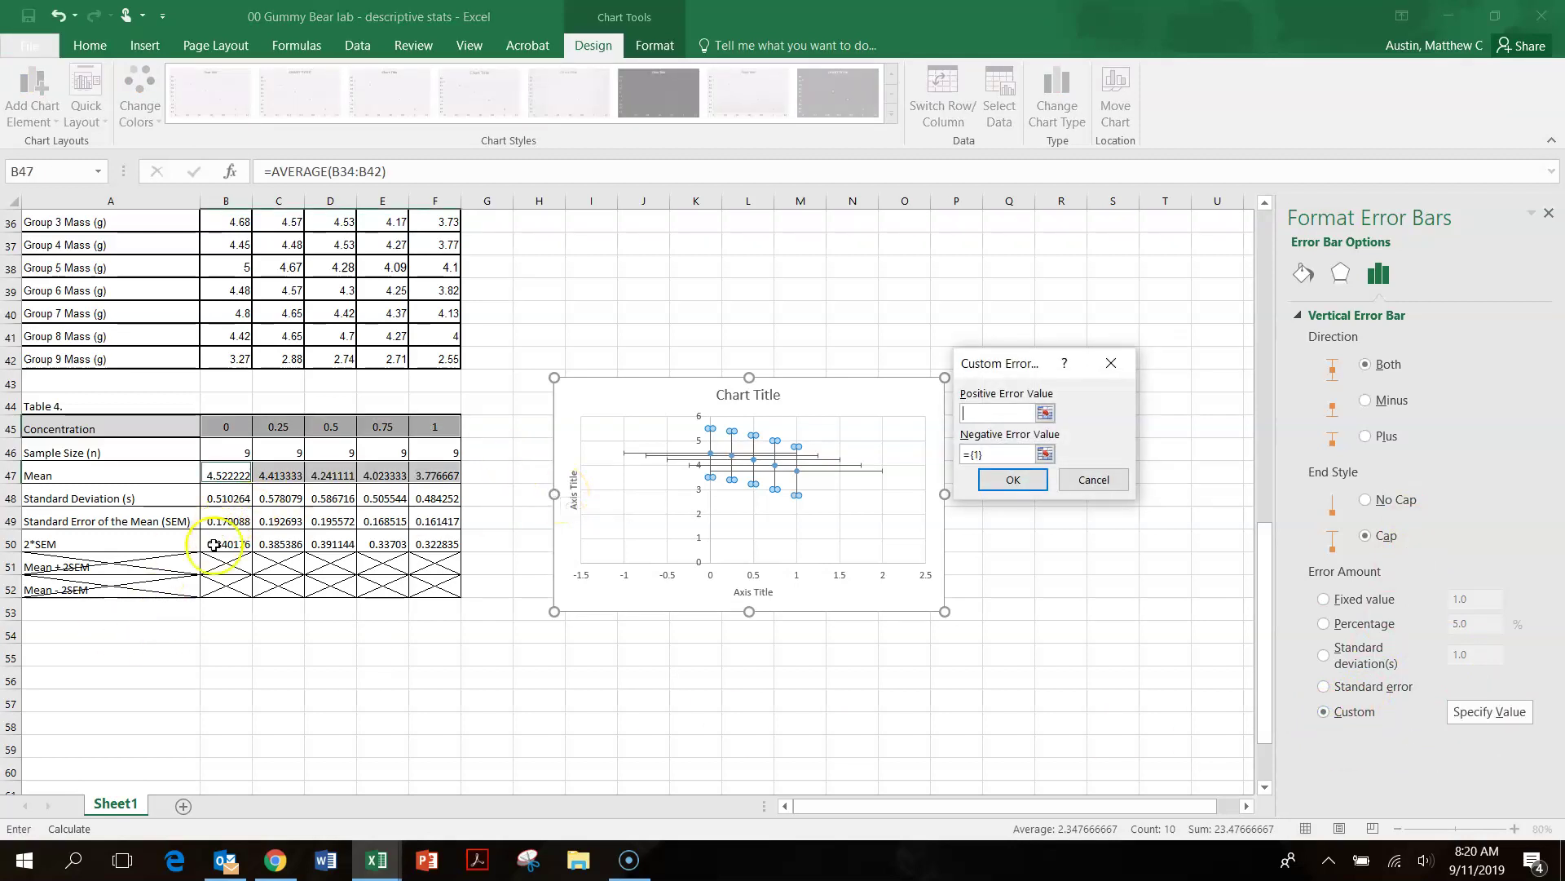
drag(212, 548, 437, 544)
click(969, 456)
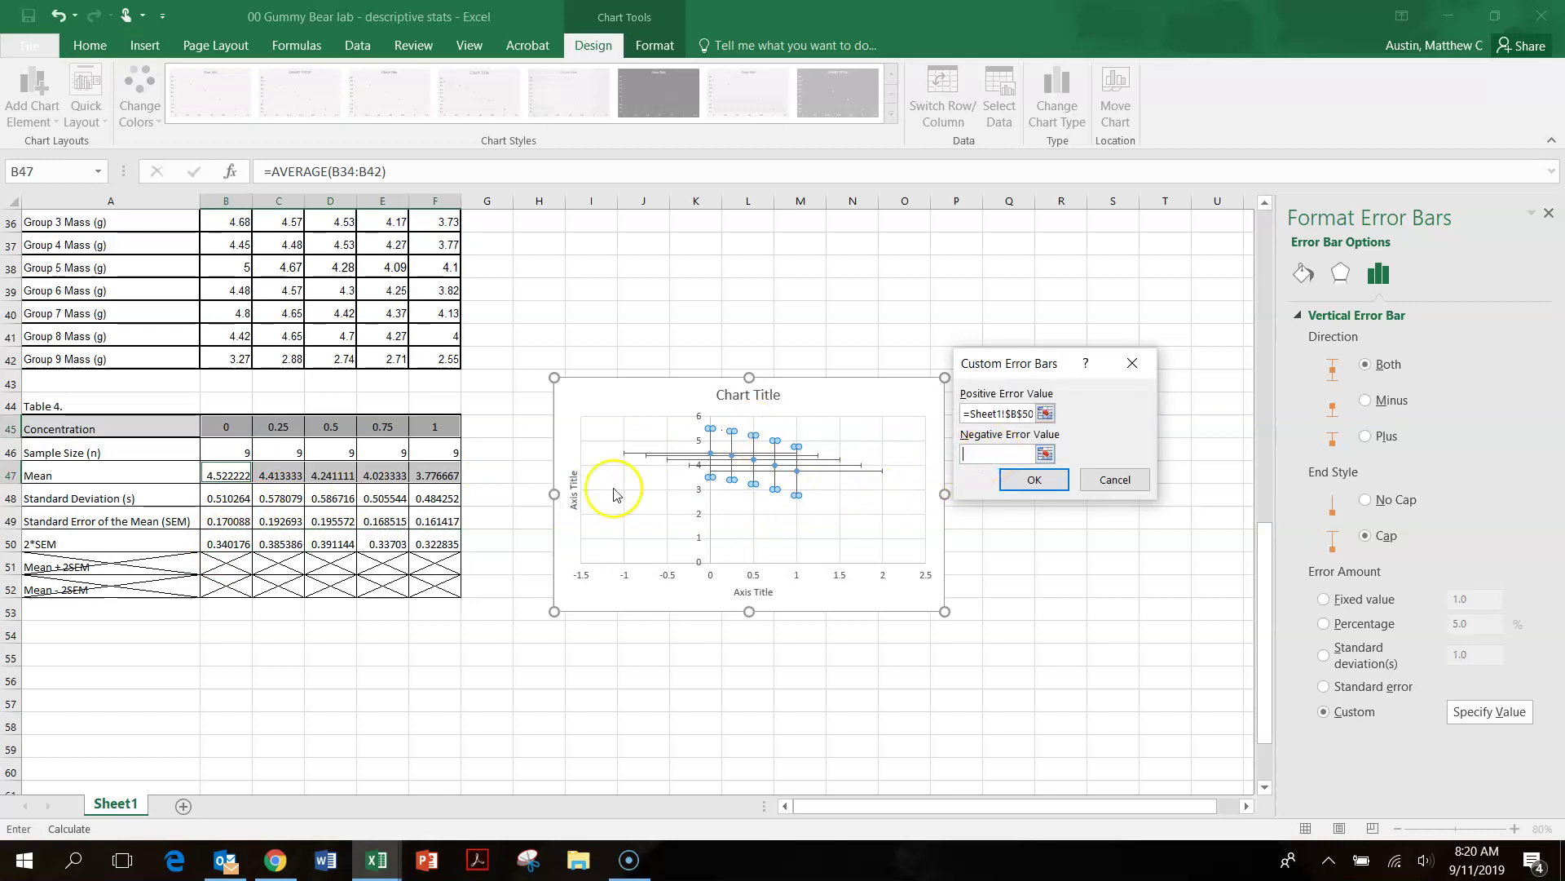
drag(219, 542, 420, 535)
click(1033, 478)
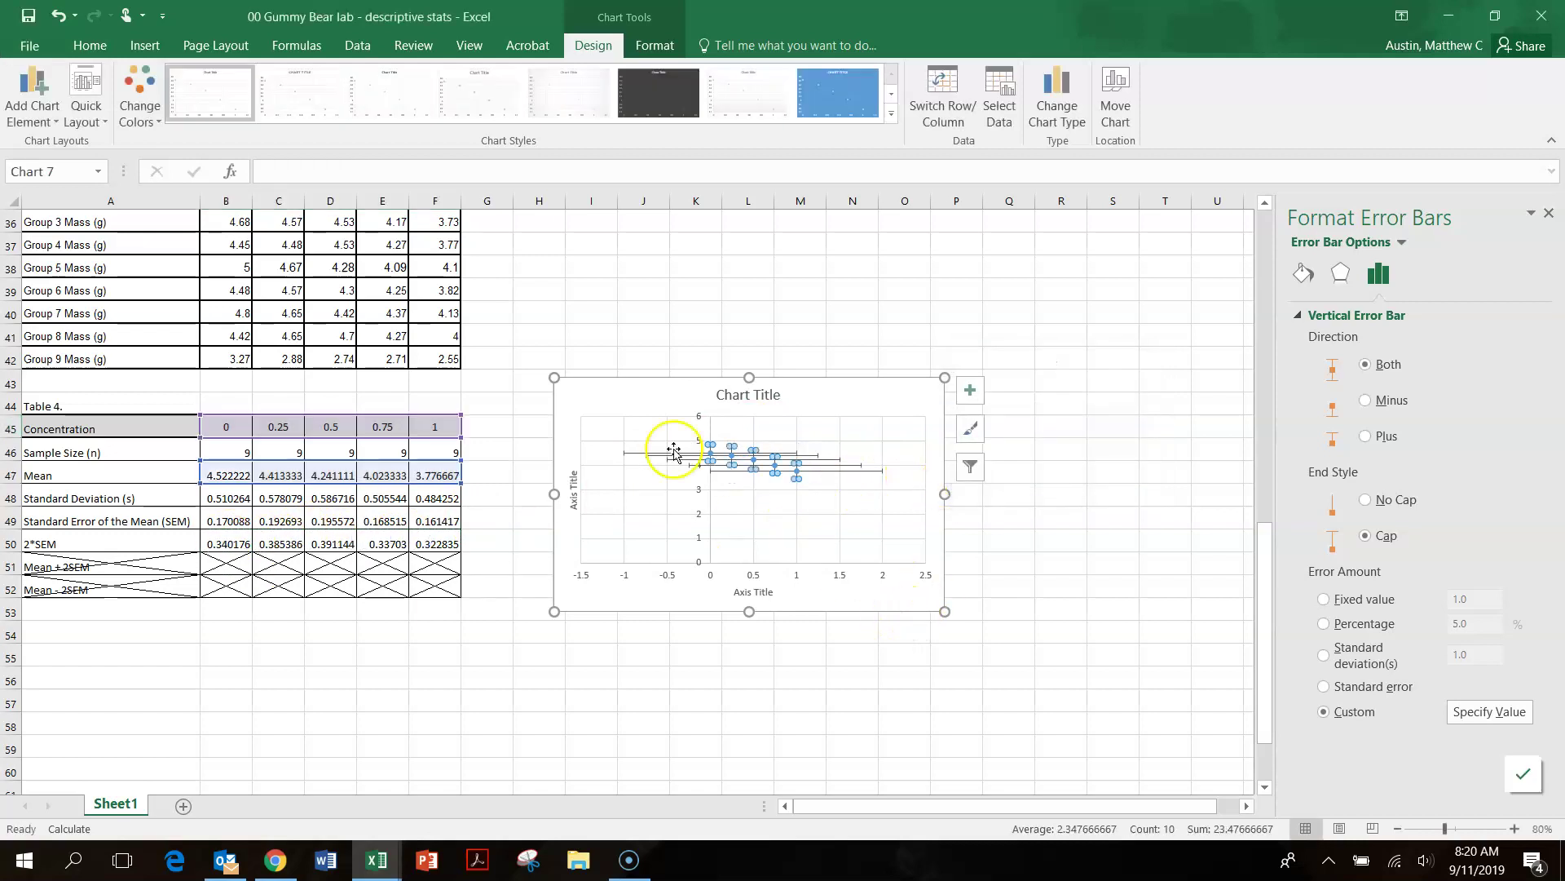
click(865, 473)
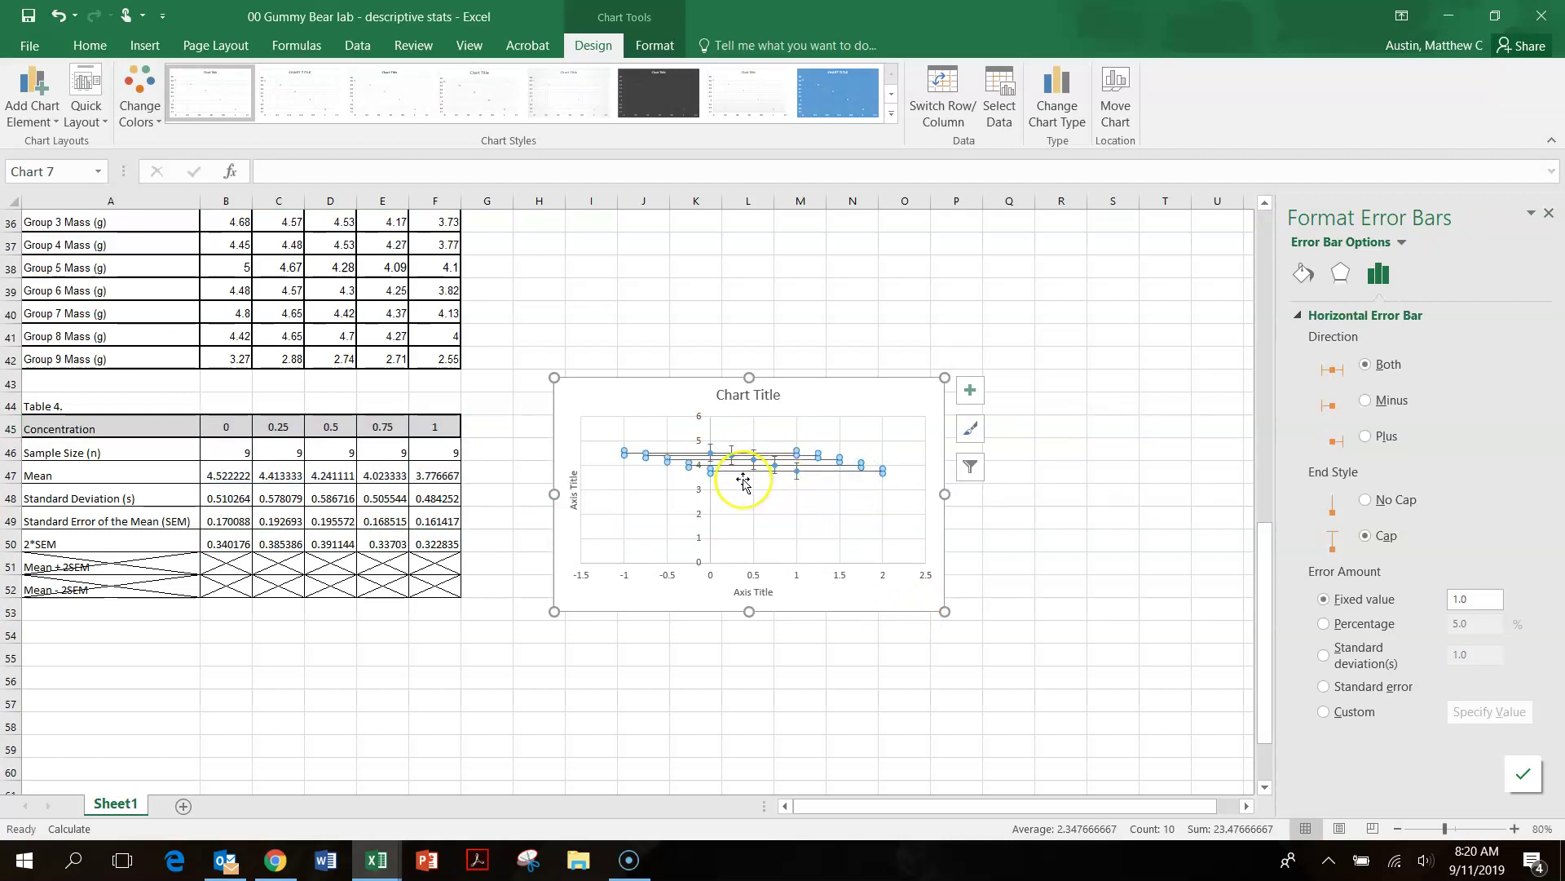
key(Delete)
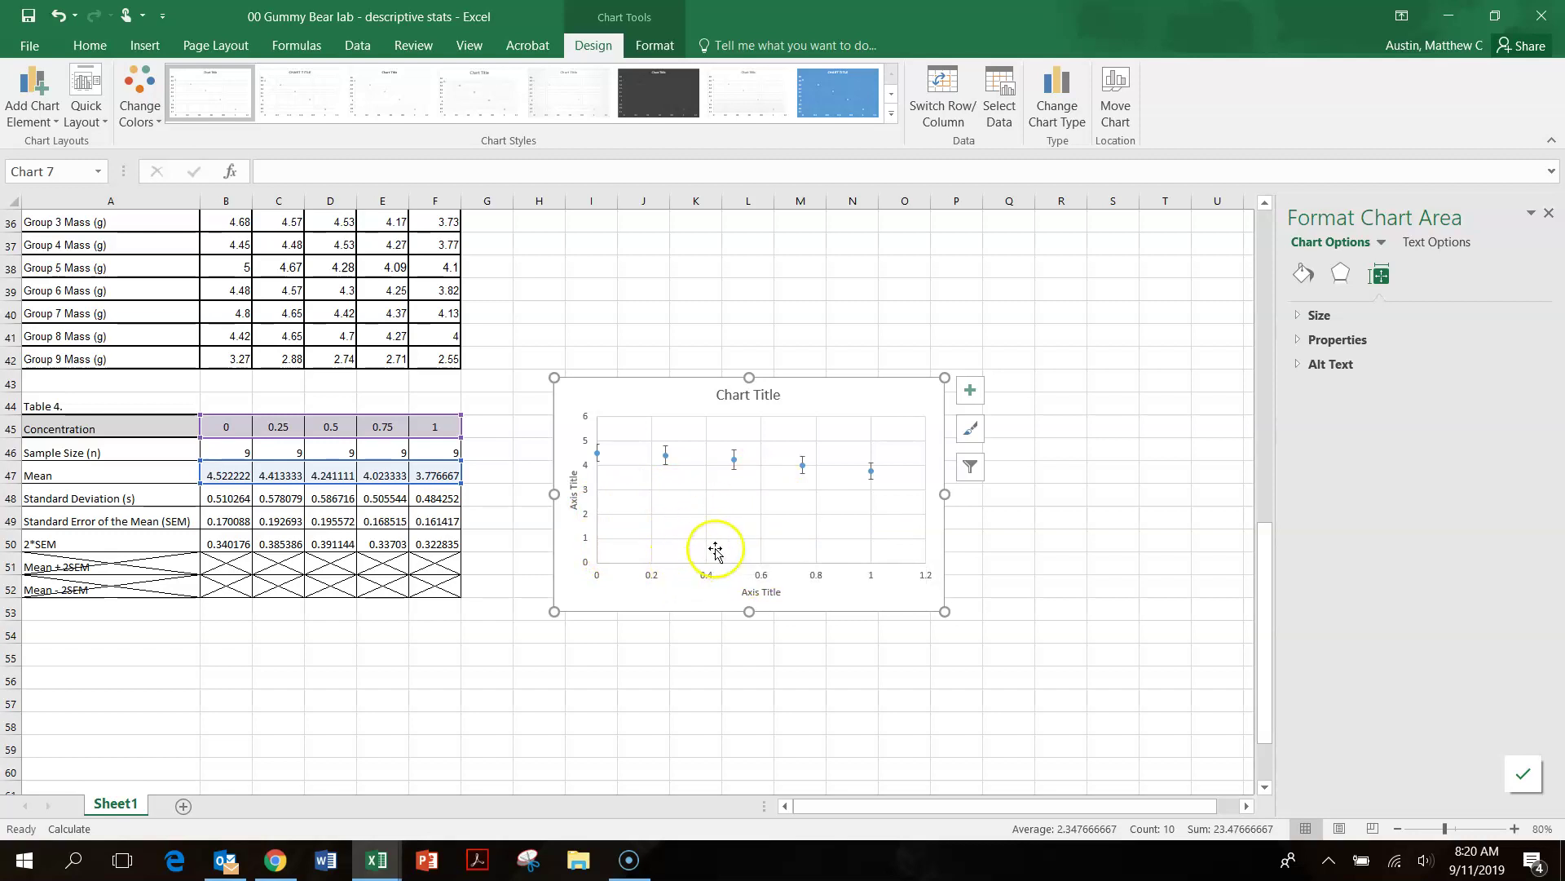
- Set the minimum bound of the scatter chart's vertical axis to 3.0
click(586, 526)
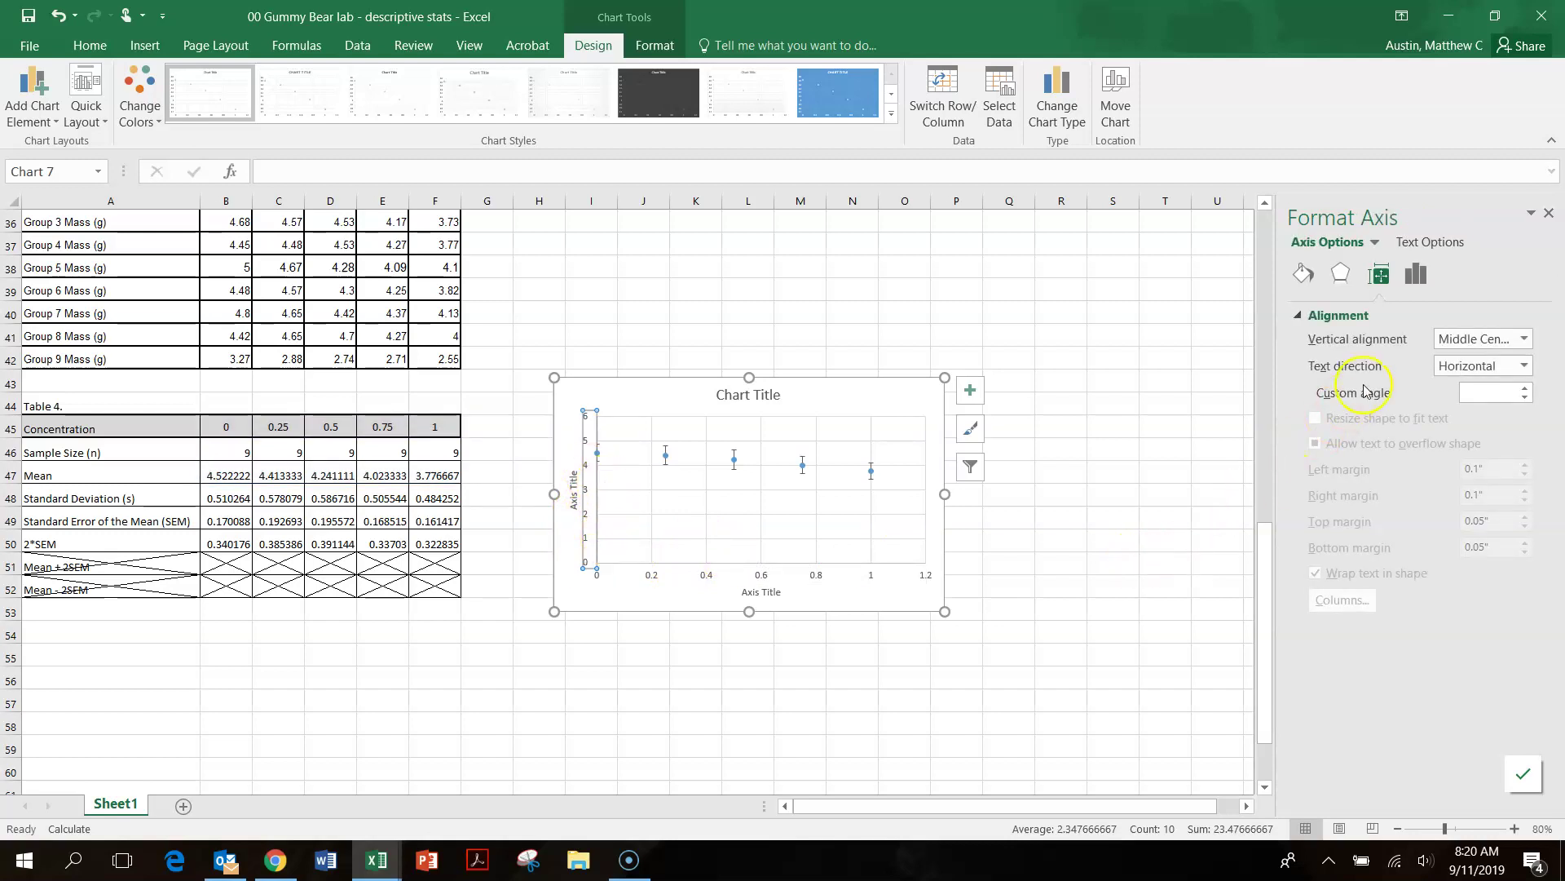
click(1417, 274)
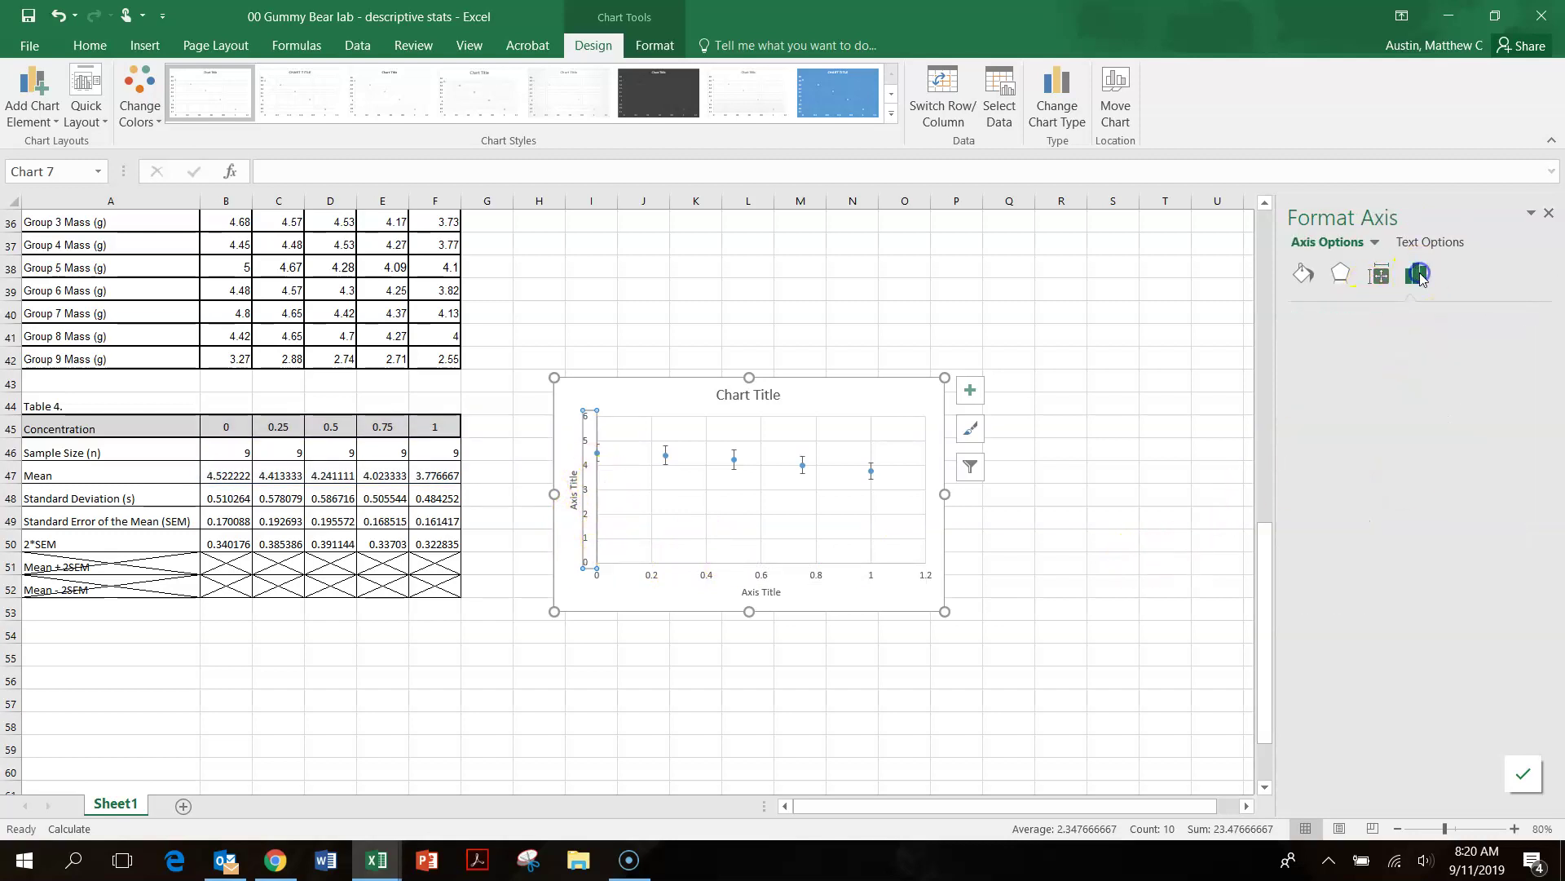
click(1304, 318)
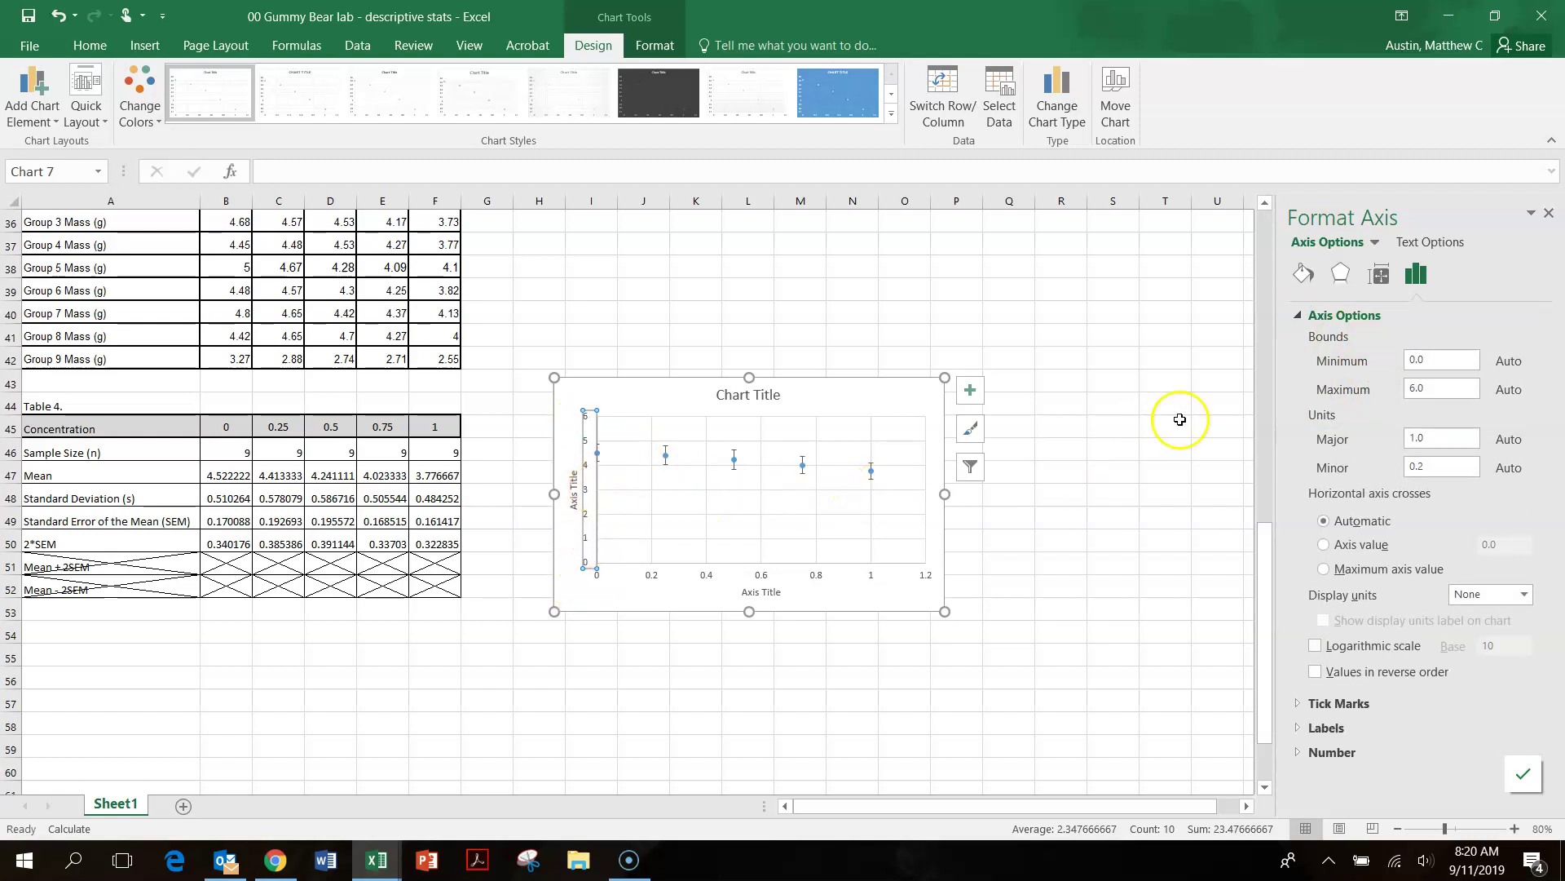
drag(1443, 362, 1382, 365)
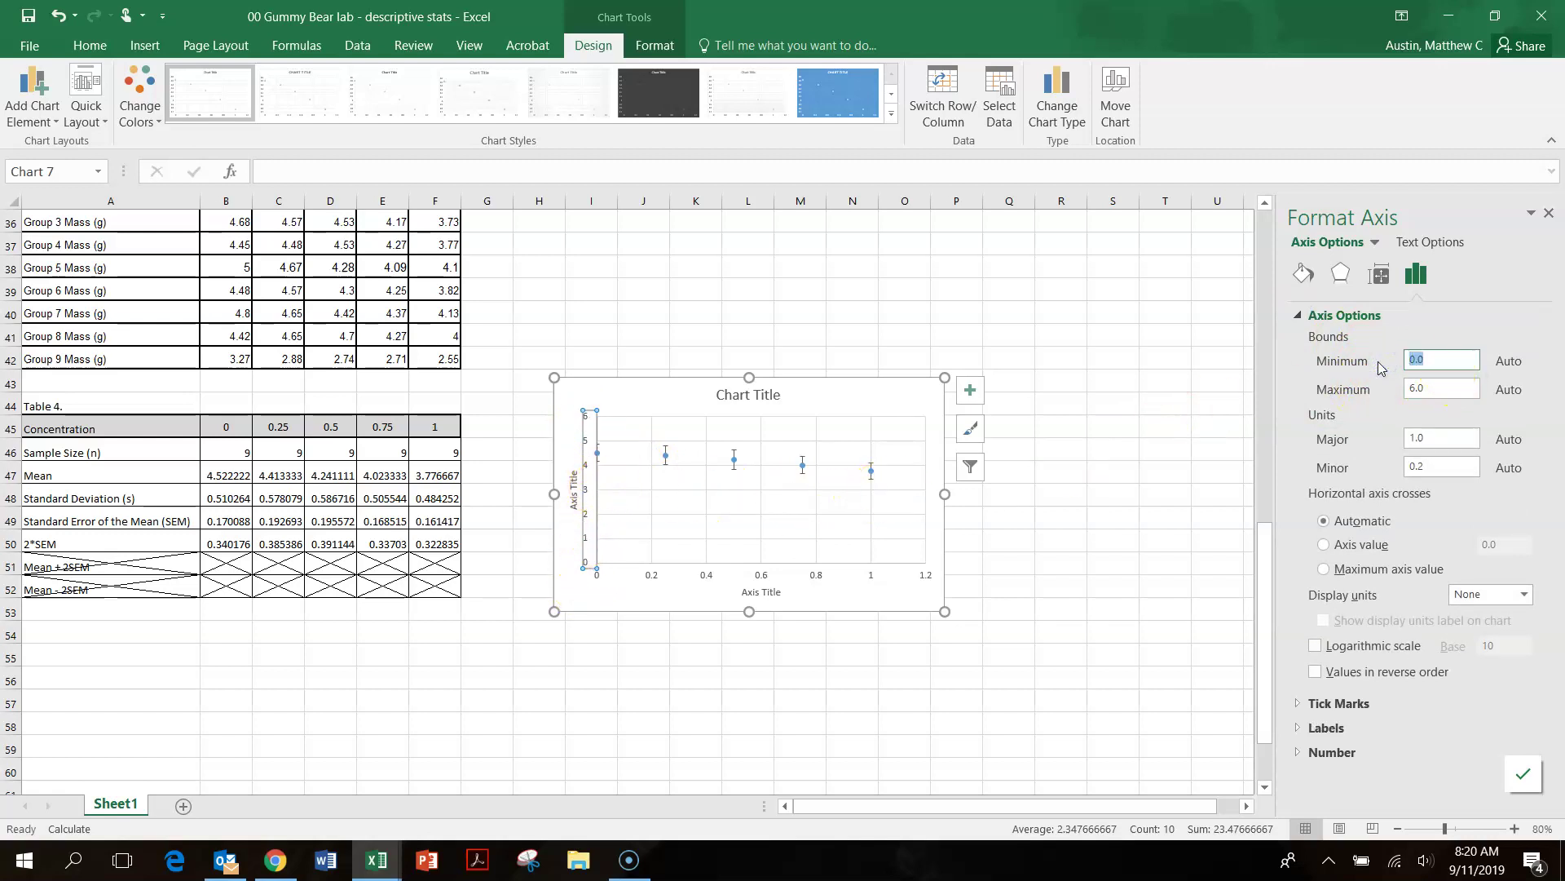
key(Return)
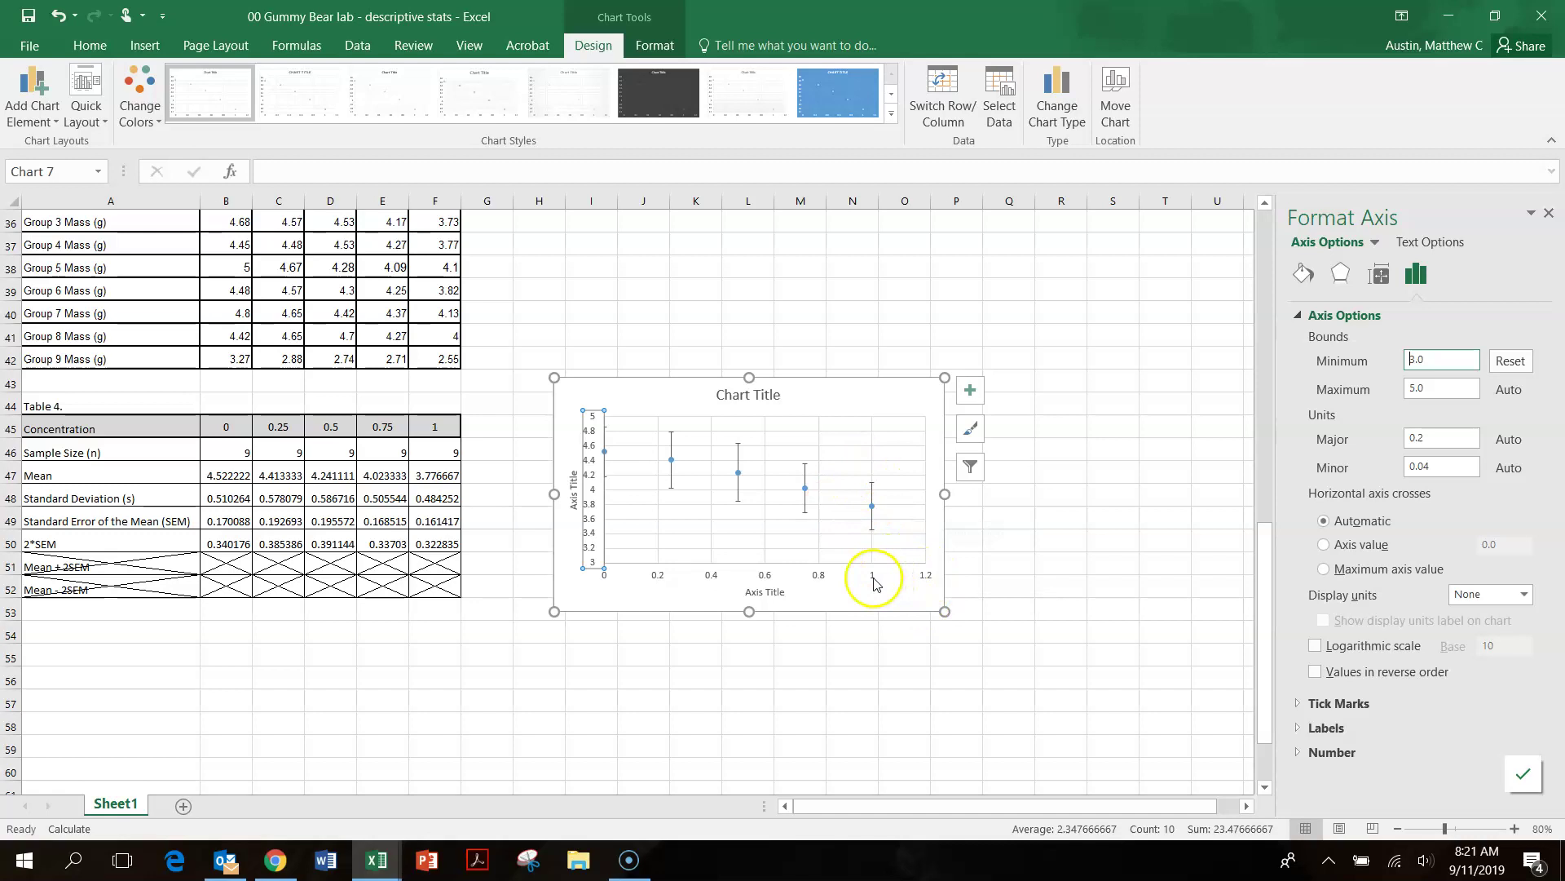
- Set the maximum bound of the scatter chart's horizontal axis to 1.0
click(687, 573)
click(660, 575)
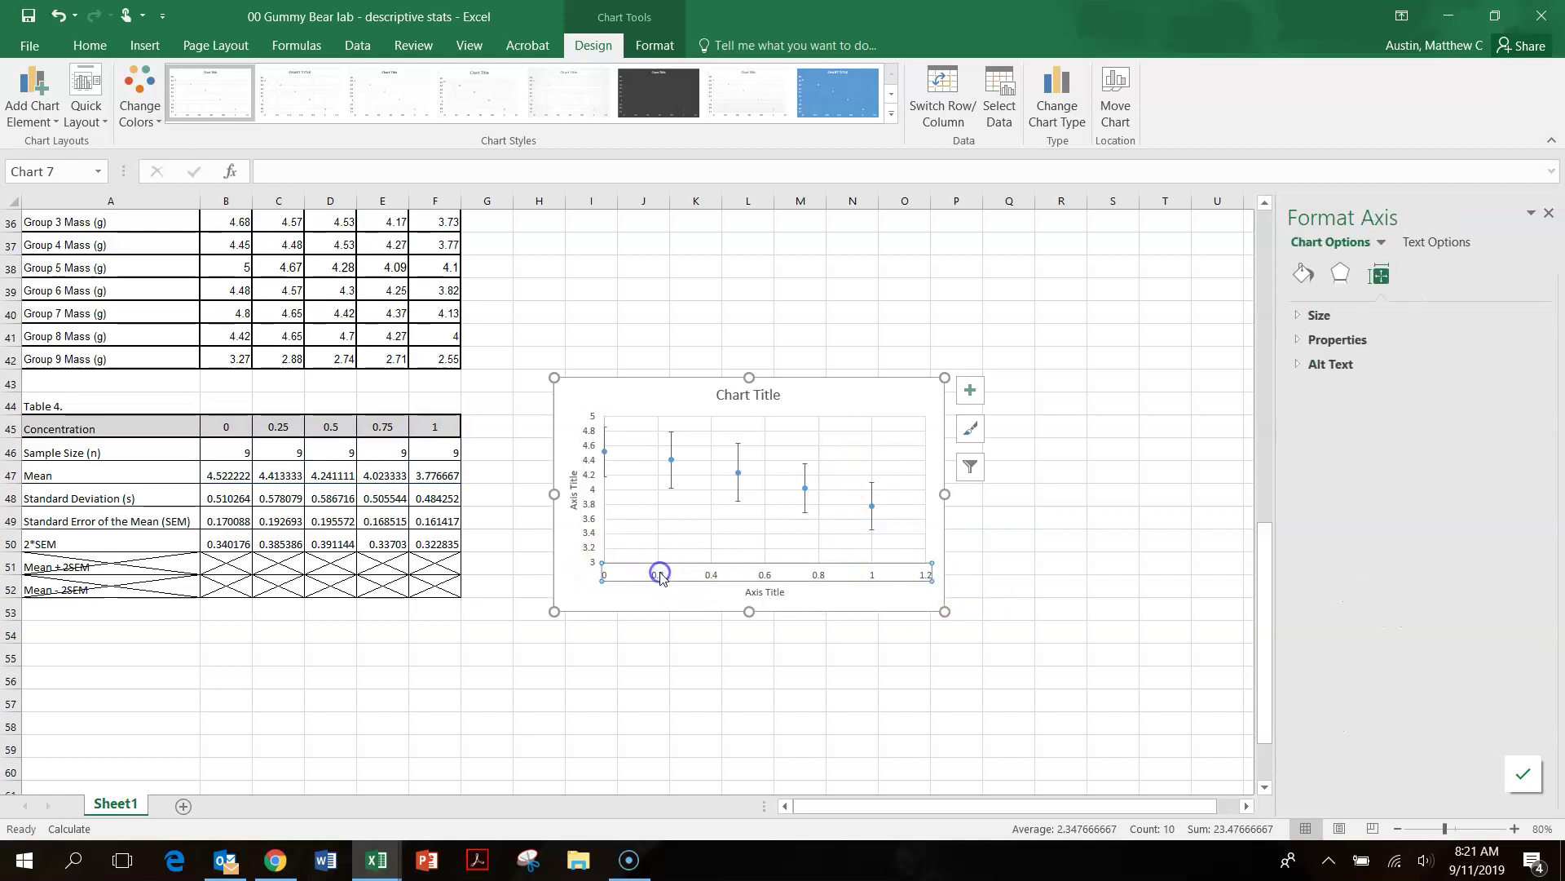
click(1419, 278)
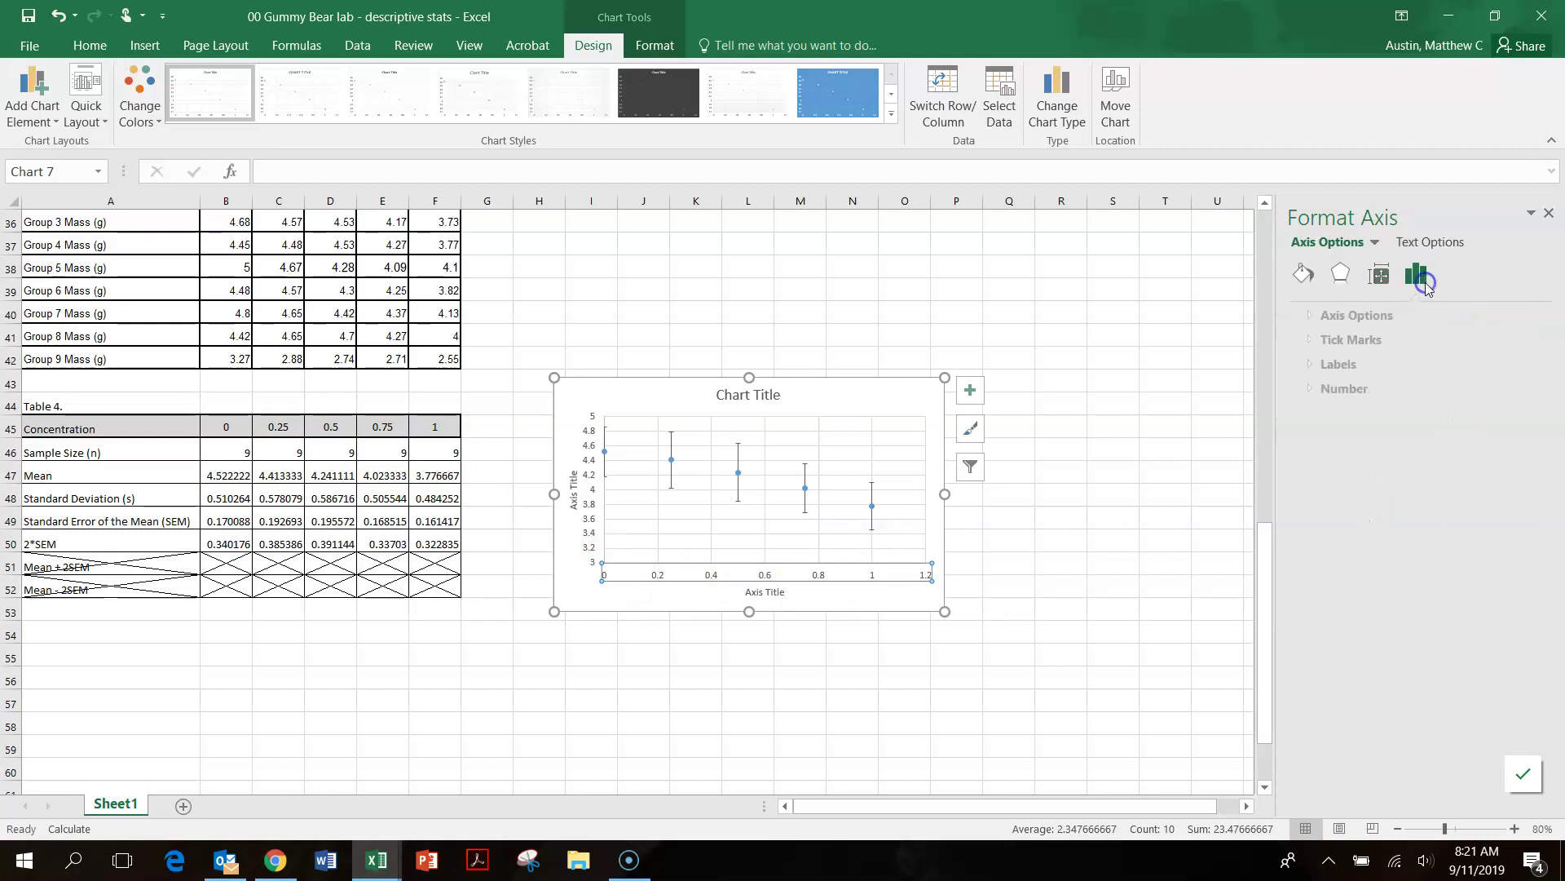
click(1300, 316)
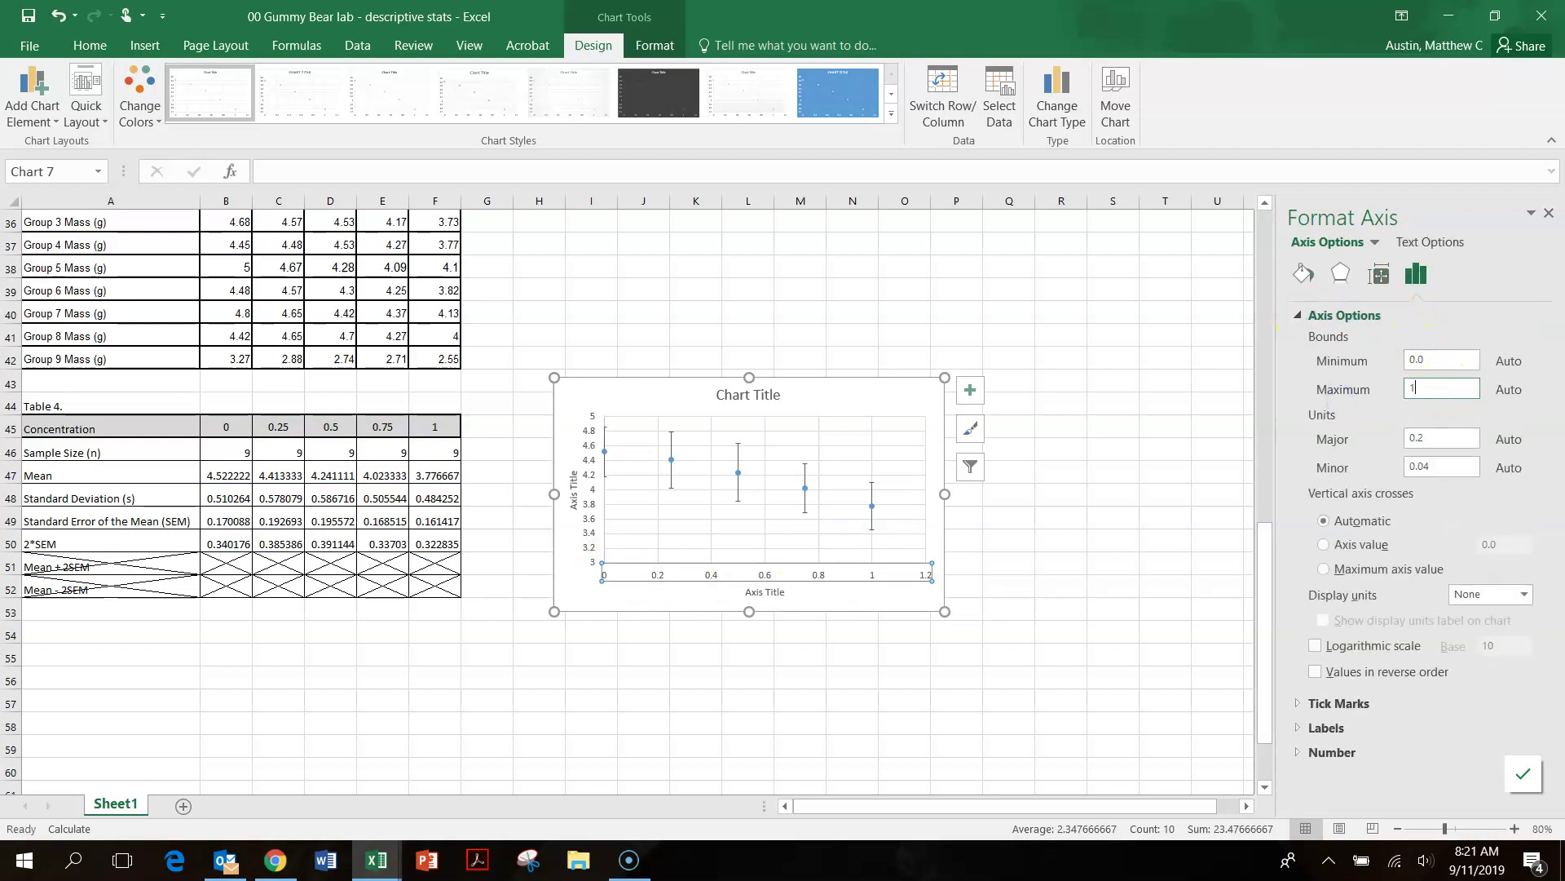
key(Return)
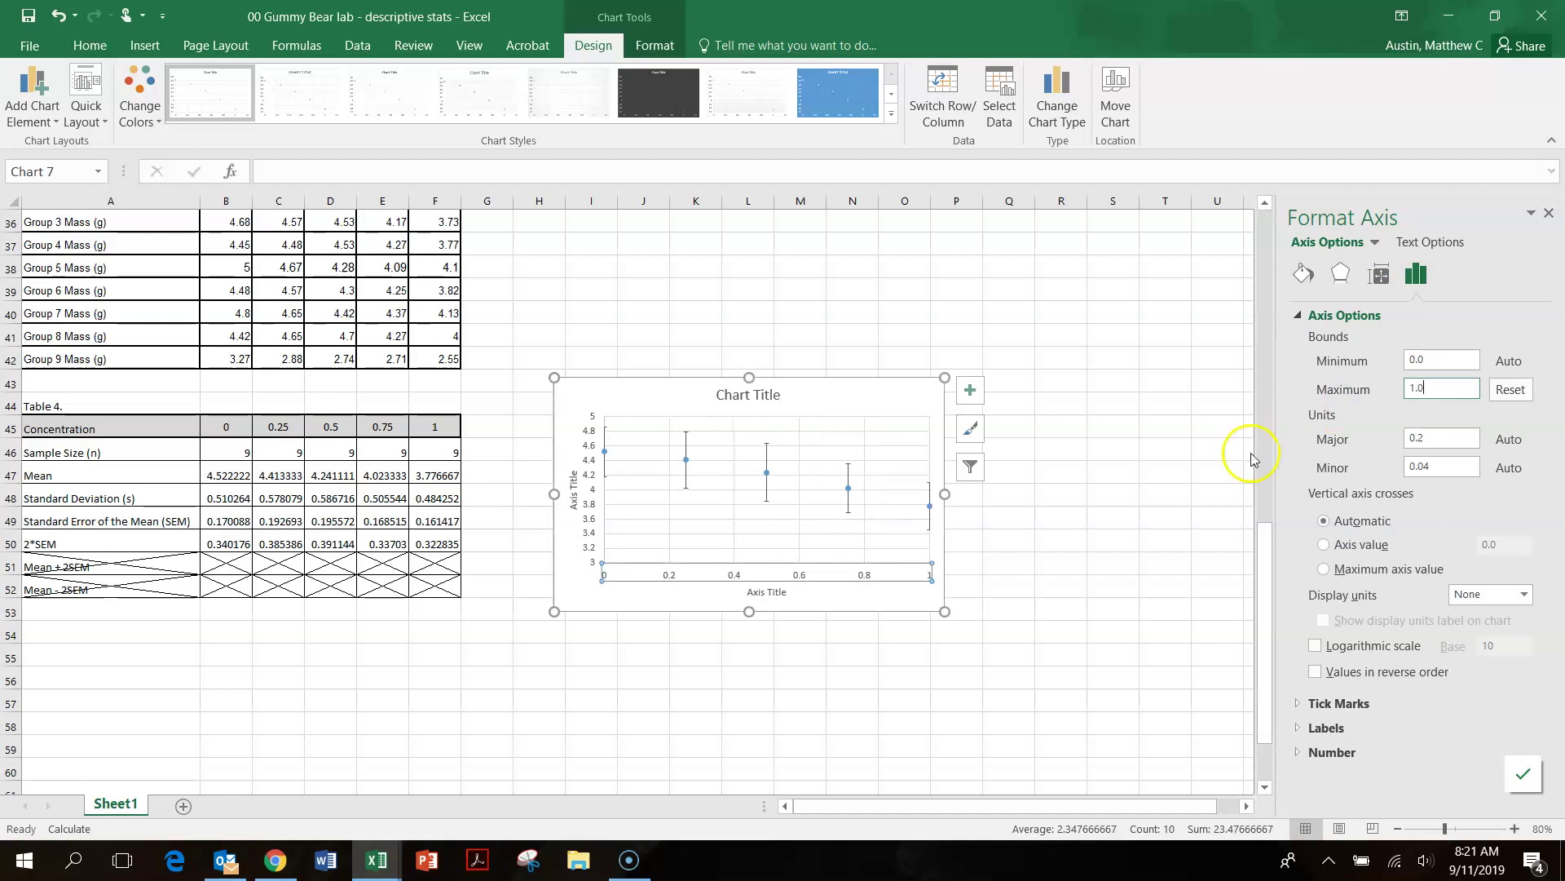
- Add a linear trendline to the scatter chart and display its equation and R-squared value on the chart
click(881, 607)
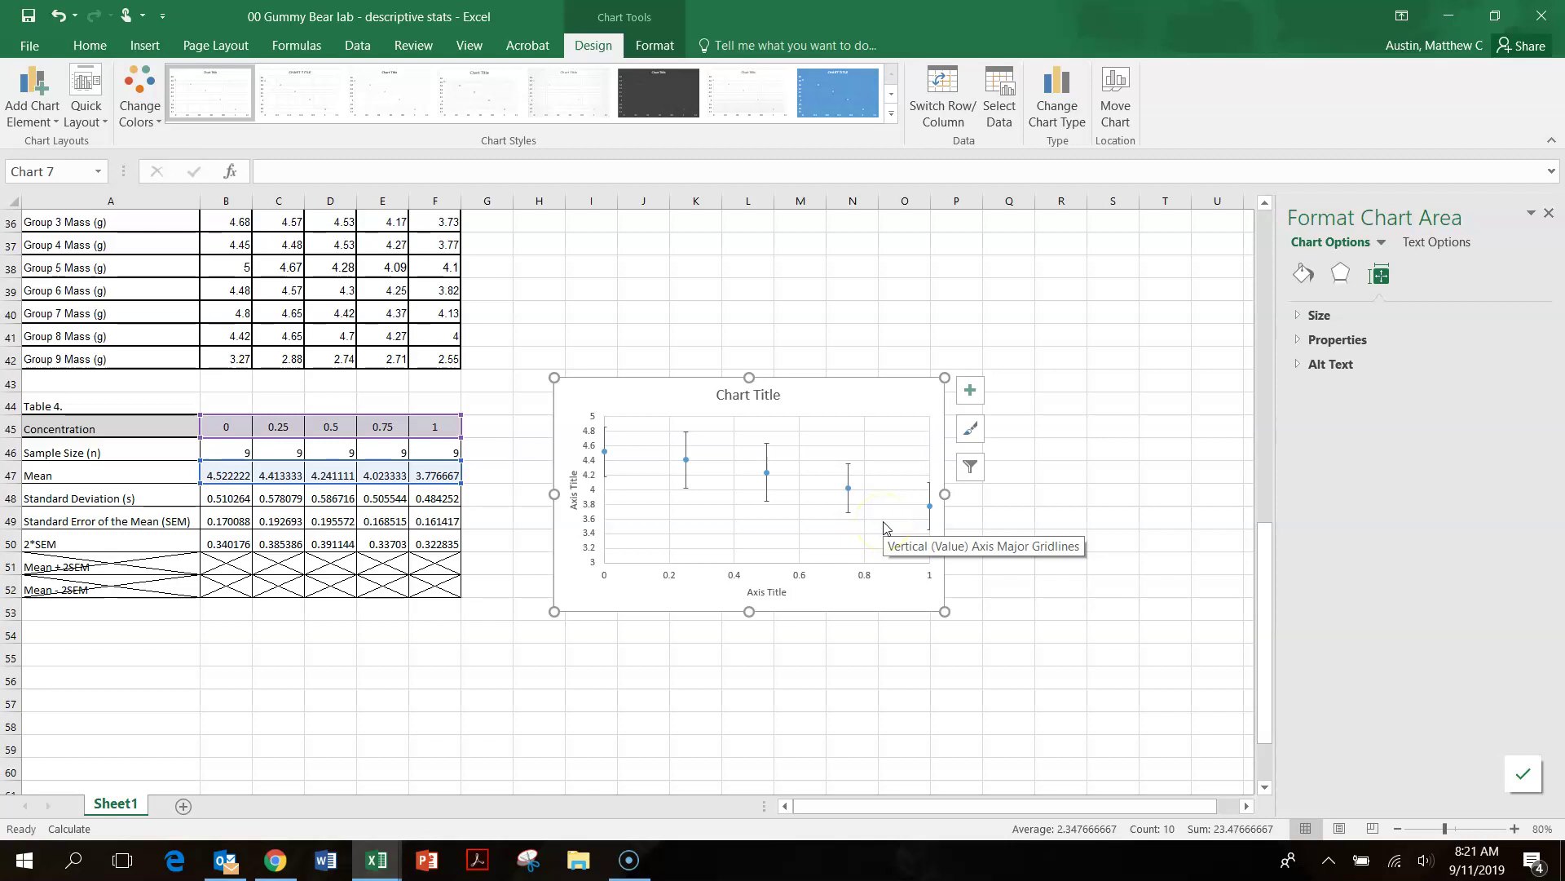
click(967, 400)
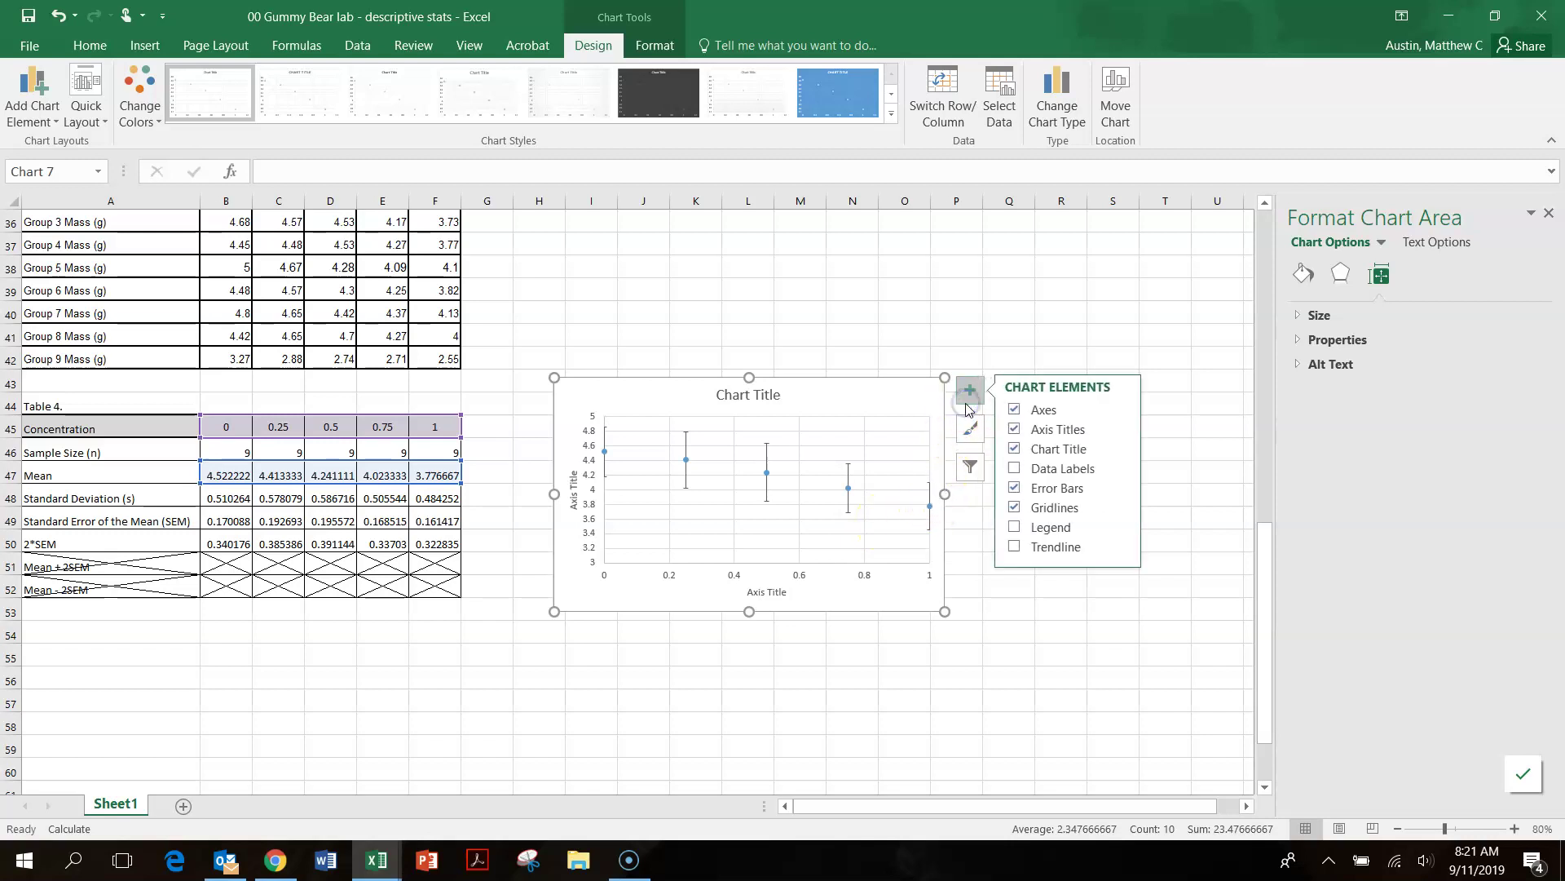
click(1120, 547)
click(1166, 551)
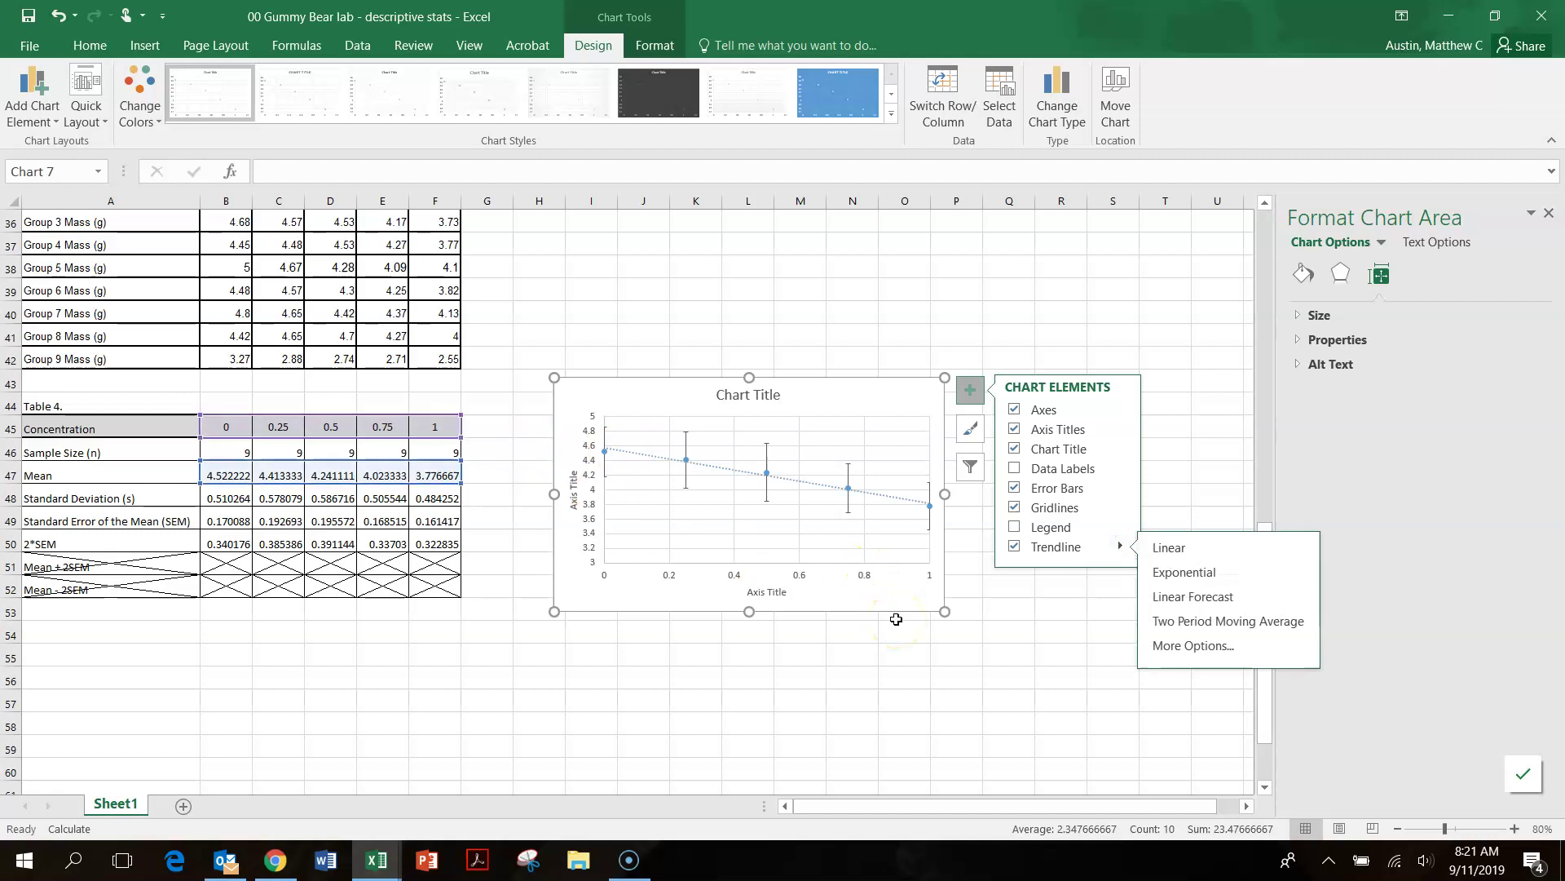
click(1177, 644)
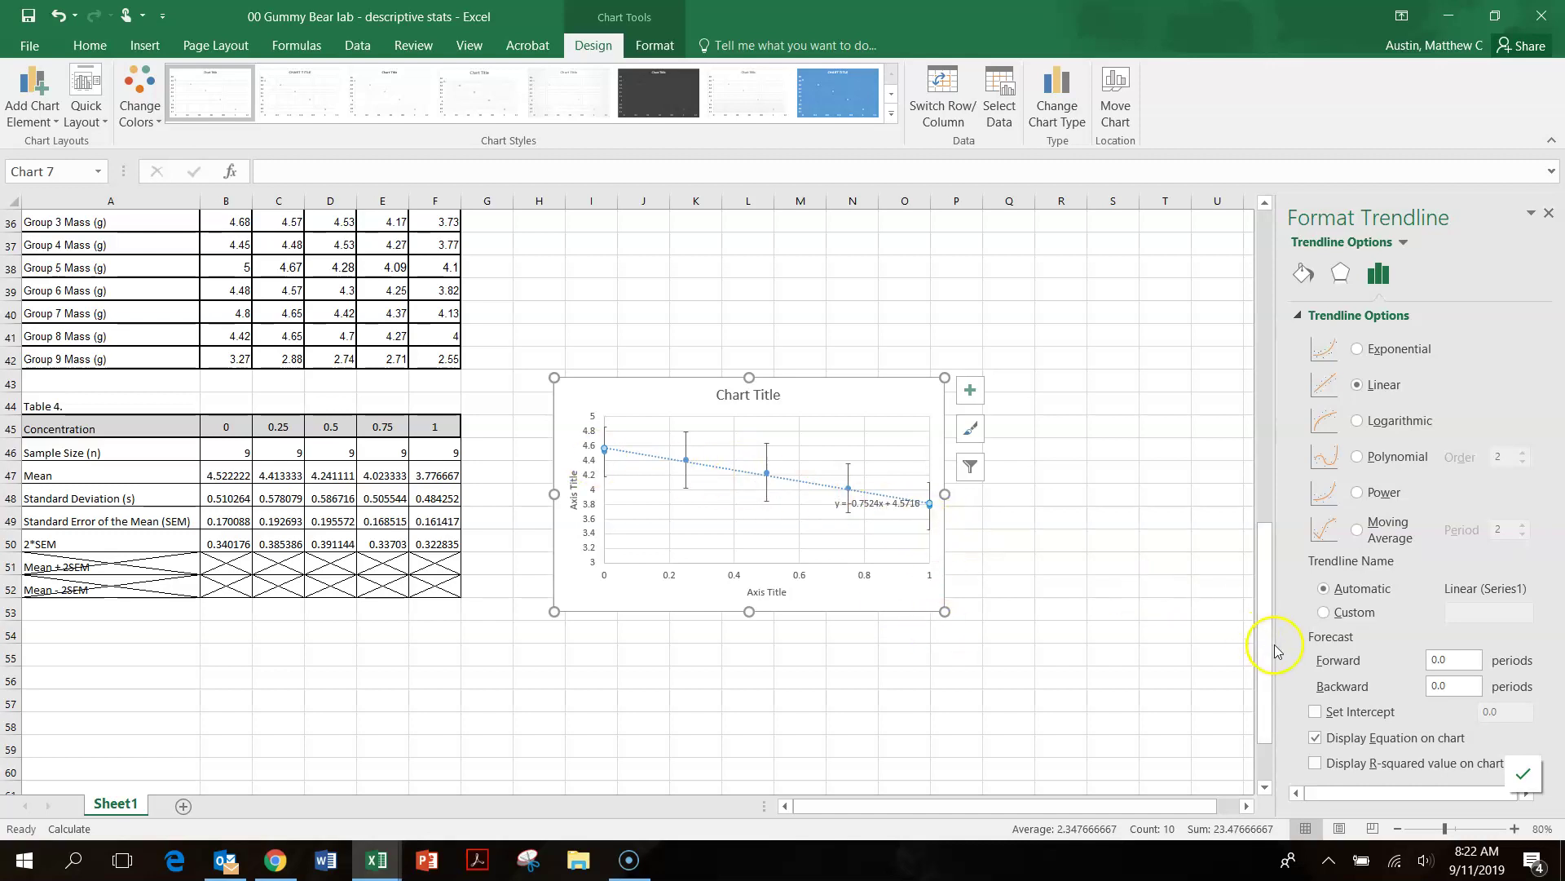
click(1321, 765)
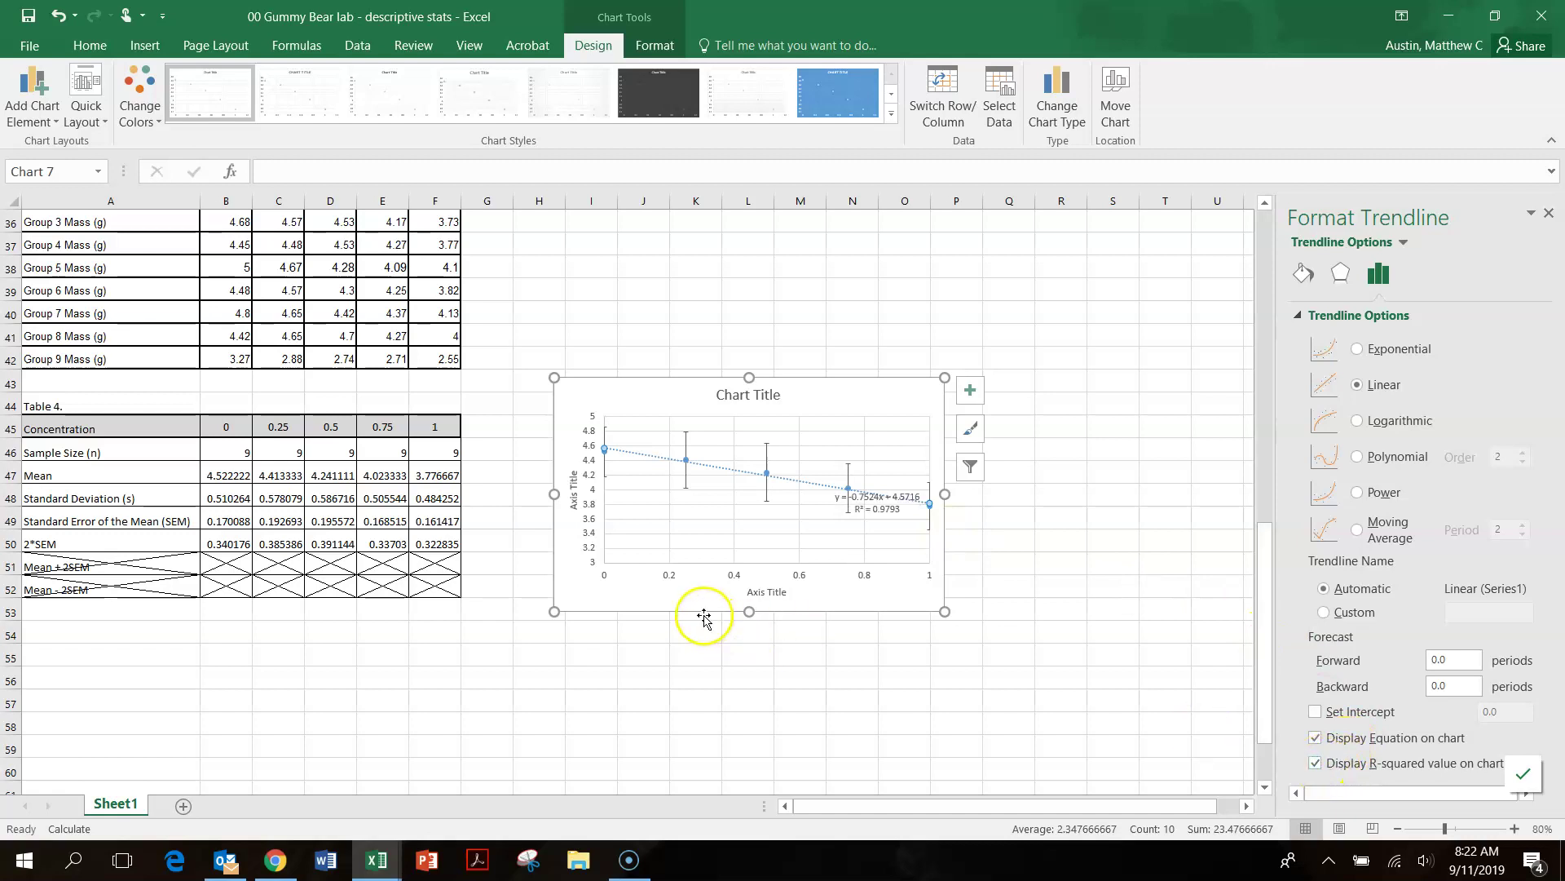